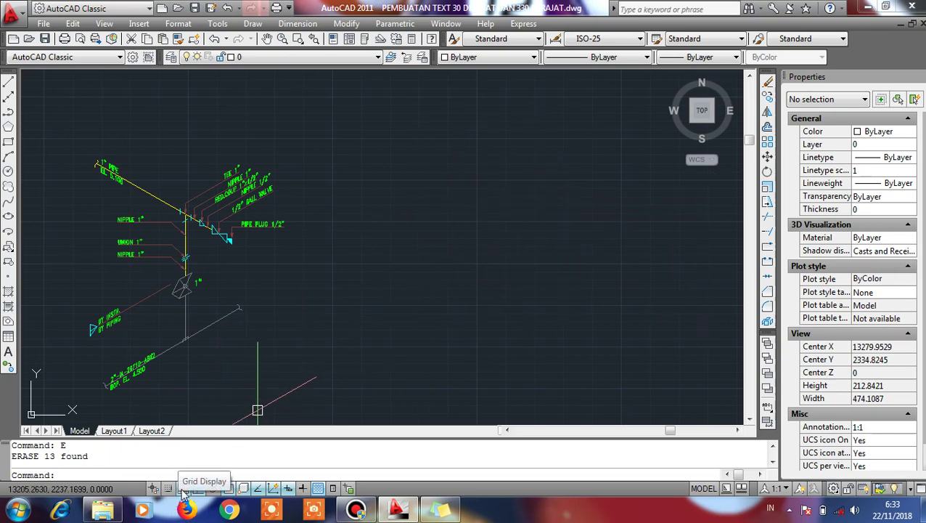
Switch off the grid and show the sticky note listing the 30°/330° text steps
{"action": "left_click", "coordinate": [182, 490]}
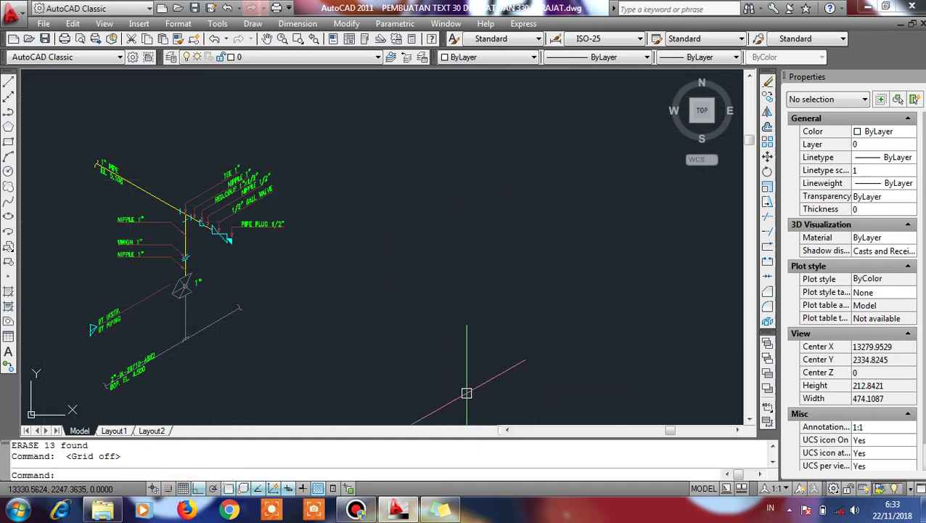
{"action": "left_click", "coordinate": [441, 508]}
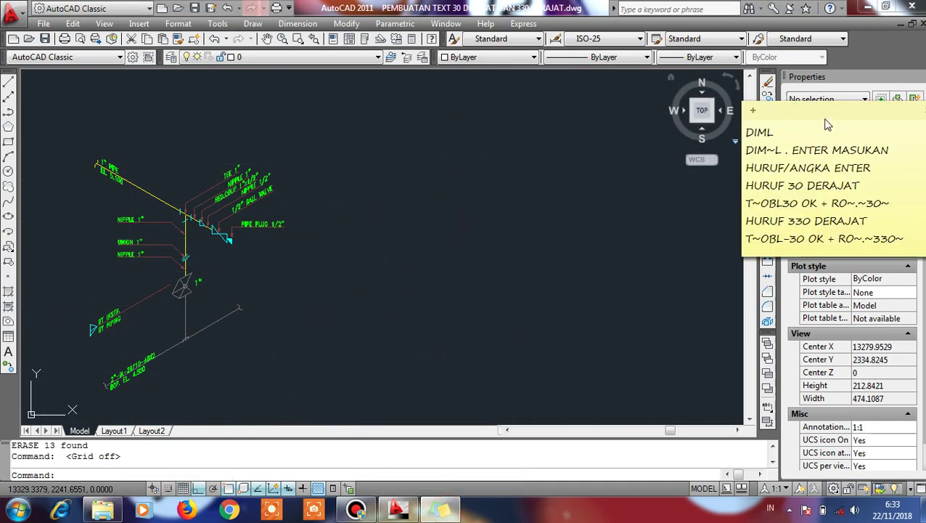
Dismiss the sticky note and zoom in on the ball valve and pipe plug labels
{"action": "left_click_drag", "start_coordinate": [829, 110], "coordinate": [570, 142]}
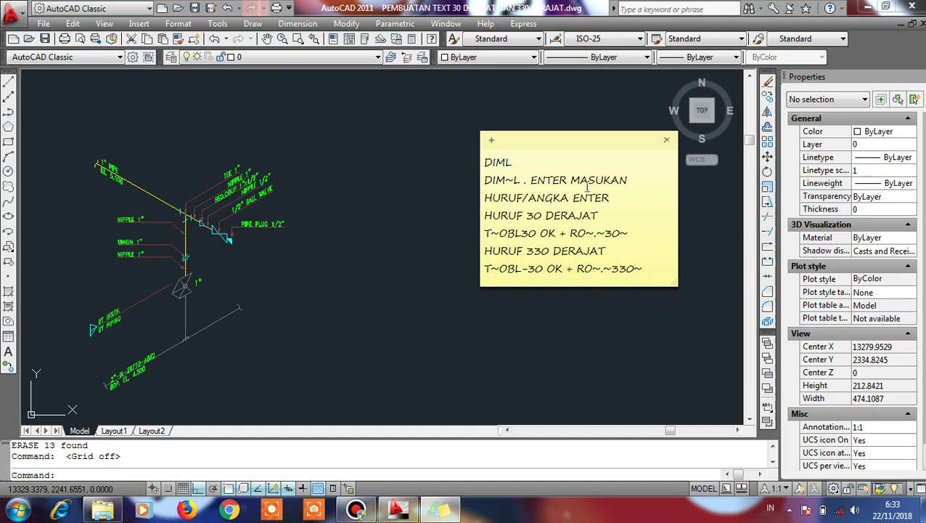
{"action": "left_click", "coordinate": [387, 196]}
{"action": "scroll", "coordinate": [195, 225], "scroll_direction": "up", "scroll_amount": 5}
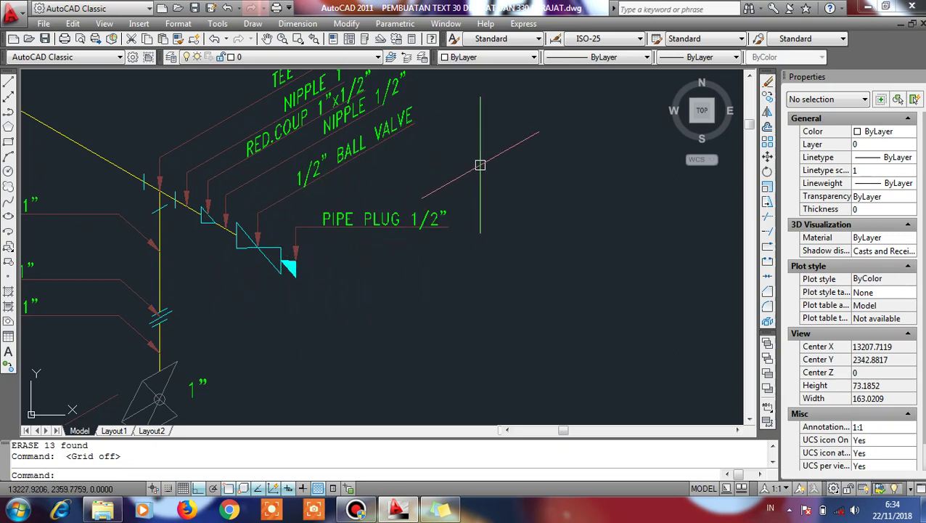
Pan across the valve, pipe, nipple and tee labels, ending with the whole isometric in view
{"action": "scroll", "coordinate": [476, 166], "scroll_direction": "down", "scroll_amount": 4}
{"action": "mouse_move", "coordinate": [394, 230]}
{"action": "middle_mouse_down"}
{"action": "mouse_move", "coordinate": [309, 211]}
{"action": "mouse_move", "coordinate": [285, 224]}
{"action": "middle_mouse_up"}
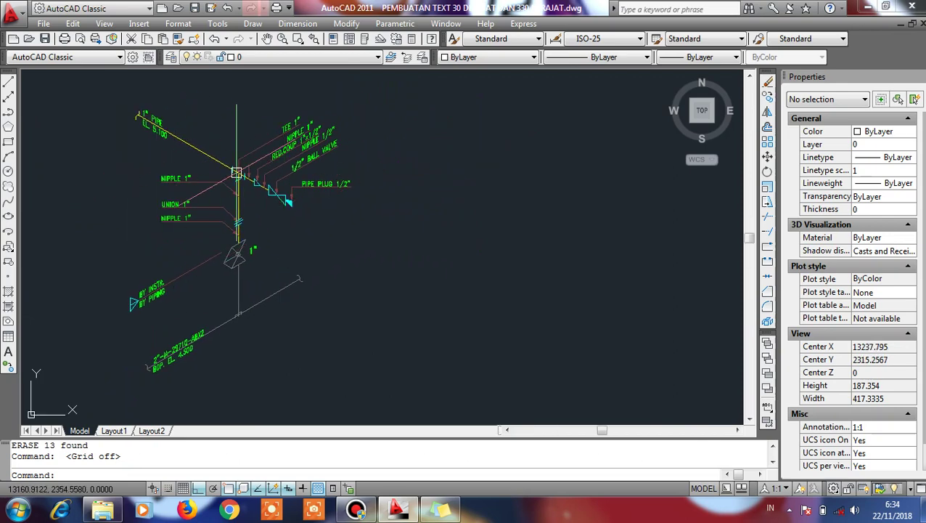
{"action": "scroll", "coordinate": [312, 146], "scroll_direction": "up", "scroll_amount": 4}
{"action": "middle_click_drag", "start_coordinate": [291, 148], "coordinate": [318, 182]}
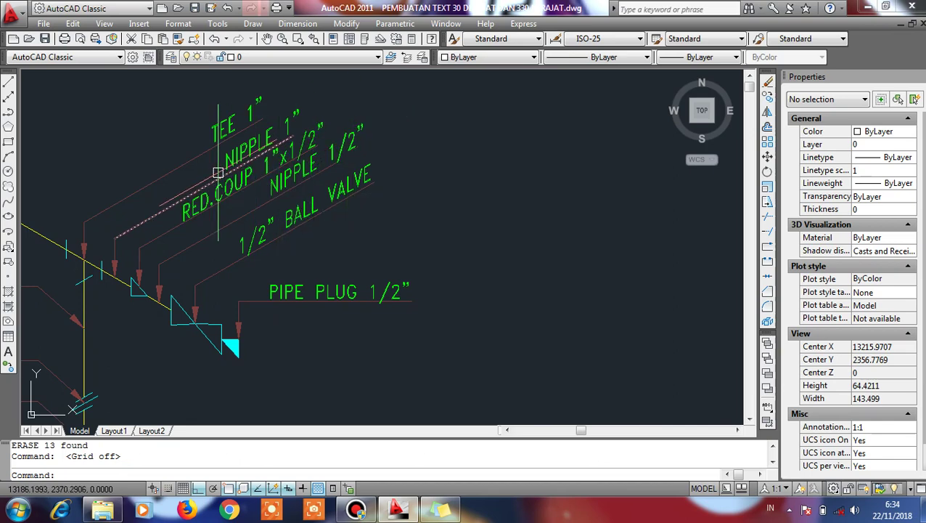
{"action": "middle_click_drag", "start_coordinate": [278, 184], "coordinate": [242, 163]}
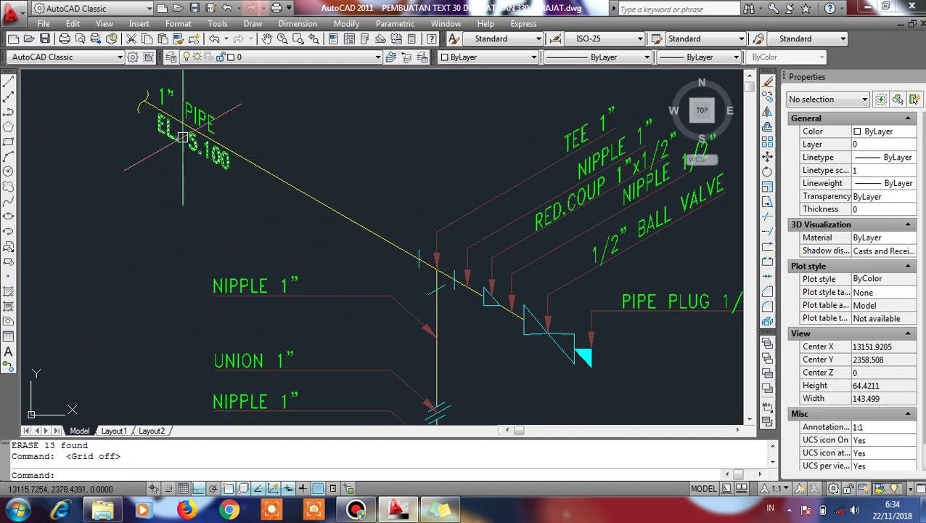
{"action": "scroll", "coordinate": [344, 171], "scroll_direction": "down", "scroll_amount": 6}
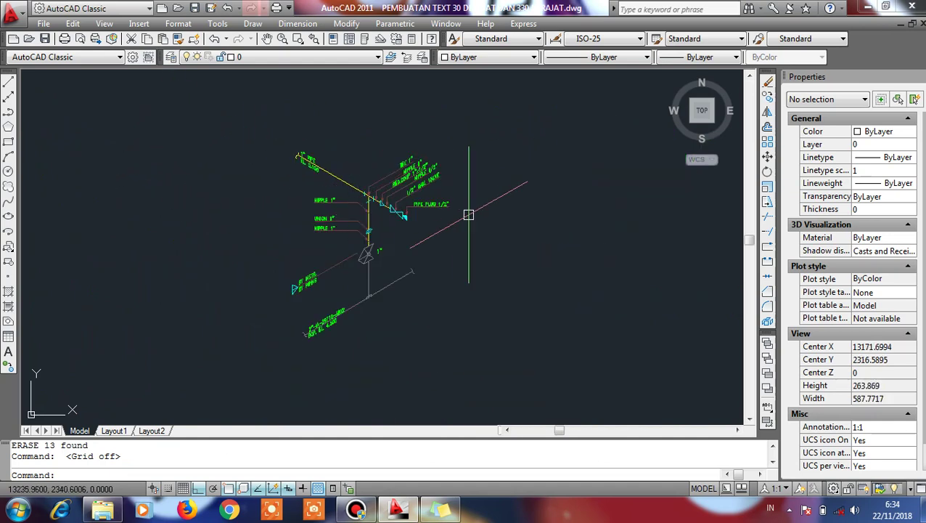
{"action": "middle_click_drag", "start_coordinate": [468, 215], "coordinate": [356, 208]}
{"action": "scroll", "coordinate": [278, 212], "scroll_direction": "up", "scroll_amount": 5}
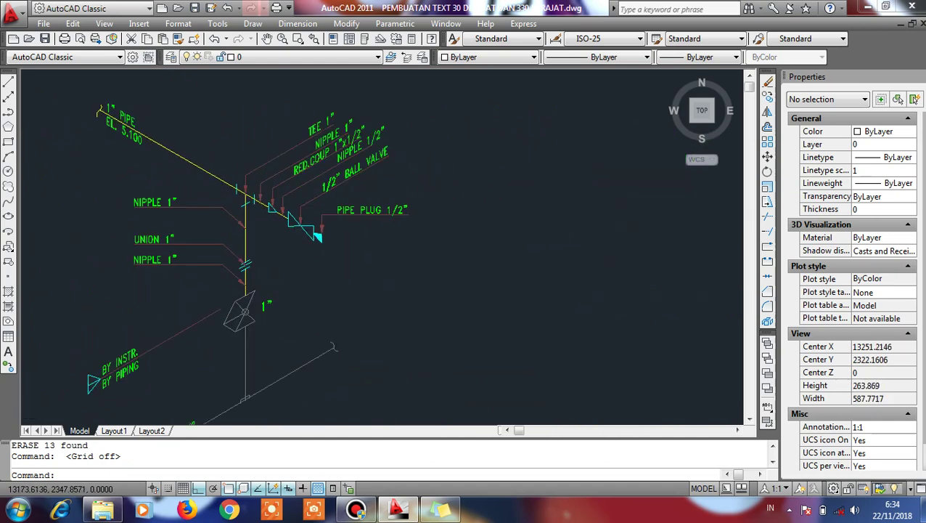
{"action": "middle_click_drag", "start_coordinate": [225, 172], "coordinate": [301, 182]}
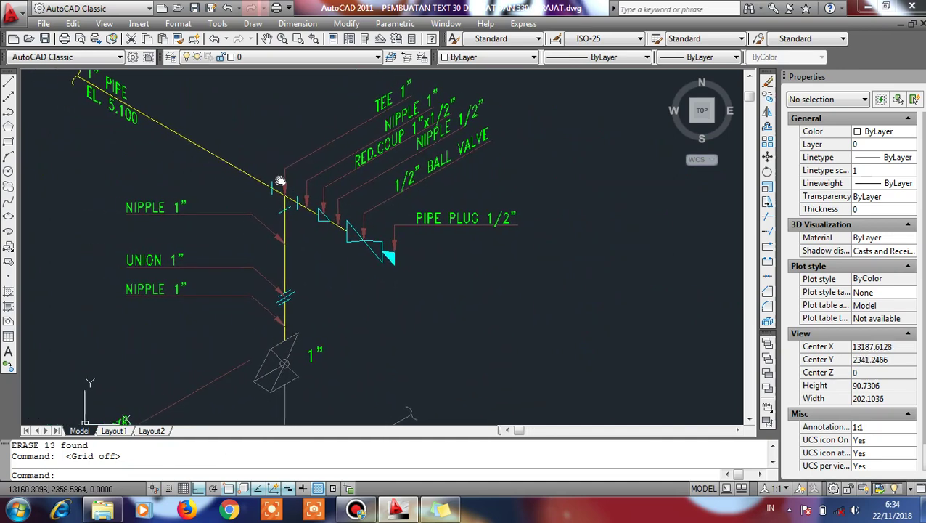
{"action": "scroll", "coordinate": [556, 239], "scroll_direction": "down", "scroll_amount": 2}
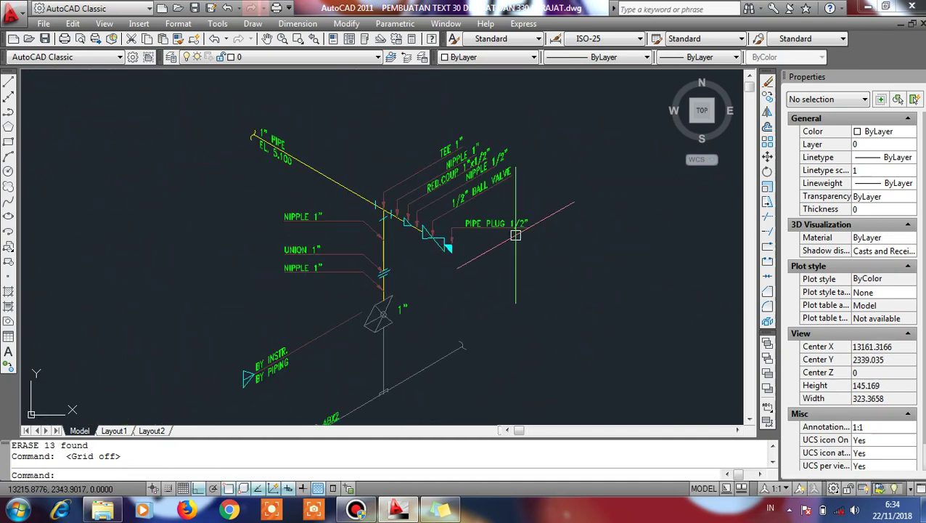
{"action": "middle_click_drag", "start_coordinate": [531, 253], "coordinate": [445, 212]}
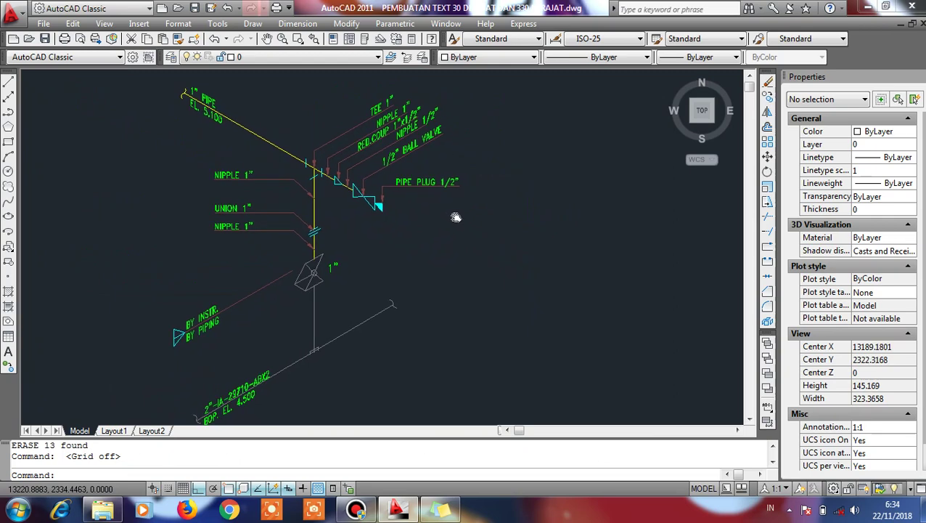
Window-select the yellow pipe line at the top of the isometric
{"action": "scroll", "coordinate": [273, 119], "scroll_direction": "up", "scroll_amount": 5}
{"action": "left_click", "coordinate": [243, 128]}
{"action": "left_click", "coordinate": [188, 196]}
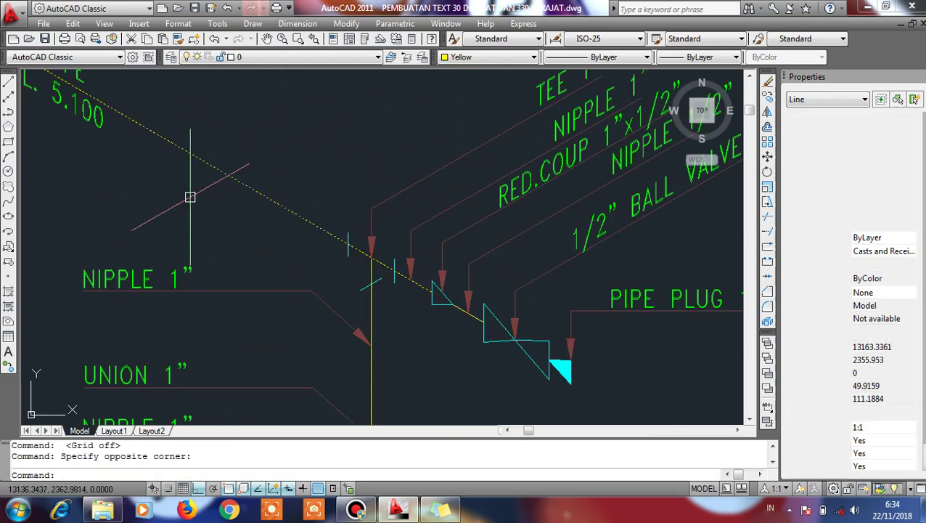
{"action": "scroll", "coordinate": [243, 122], "scroll_direction": "down", "scroll_amount": 5}
{"action": "middle_click_drag", "start_coordinate": [240, 126], "coordinate": [253, 150]}
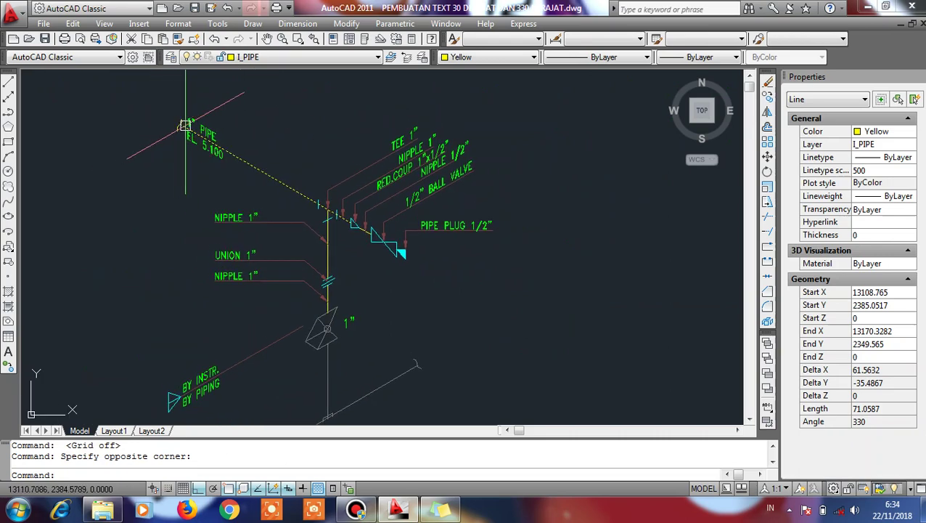
{"action": "scroll", "coordinate": [185, 126], "scroll_direction": "up", "scroll_amount": 5}
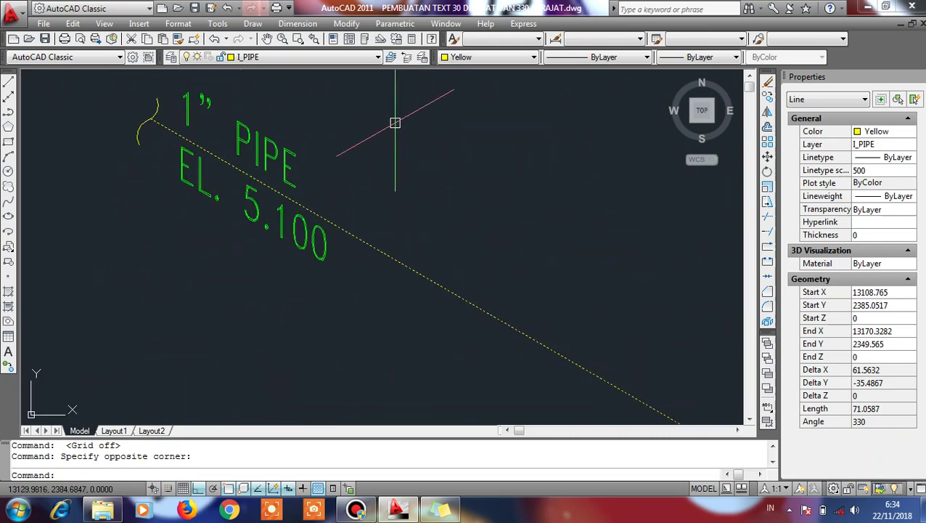
{"action": "middle_click_drag", "start_coordinate": [395, 122], "coordinate": [407, 161]}
Add the break mark at the pipe's starting end to the selection
{"action": "left_click", "coordinate": [97, 113]}
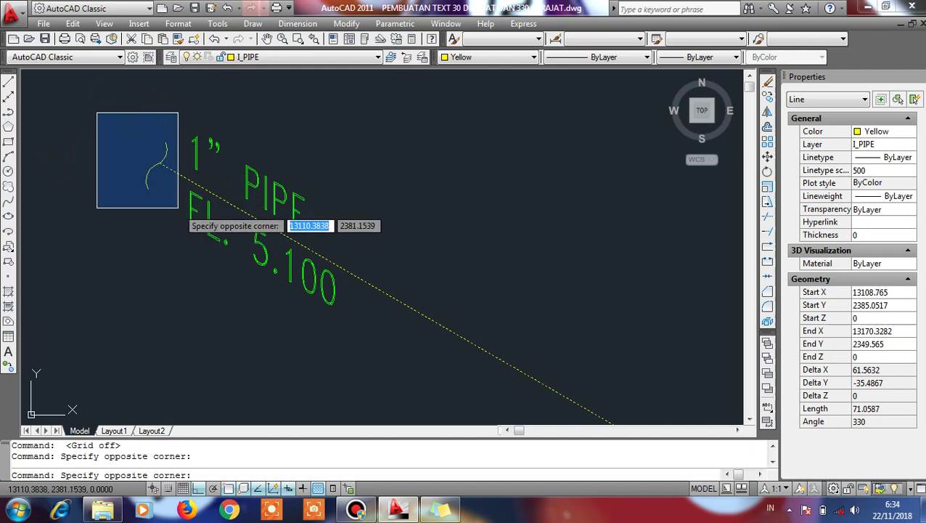
{"action": "left_click", "coordinate": [178, 208]}
{"action": "scroll", "coordinate": [170, 201], "scroll_direction": "down", "scroll_amount": 2}
{"action": "scroll", "coordinate": [392, 236], "scroll_direction": "down", "scroll_amount": 2}
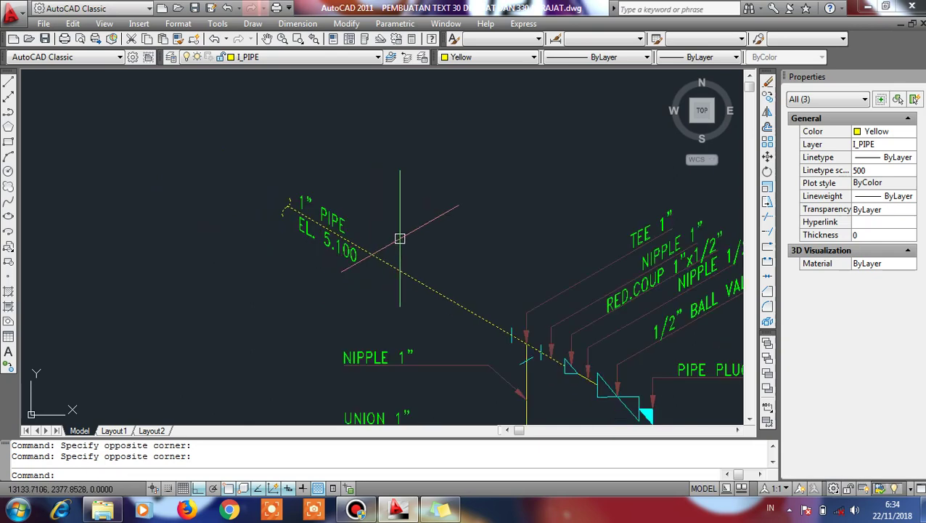
{"action": "middle_click_drag", "start_coordinate": [488, 311], "coordinate": [379, 206]}
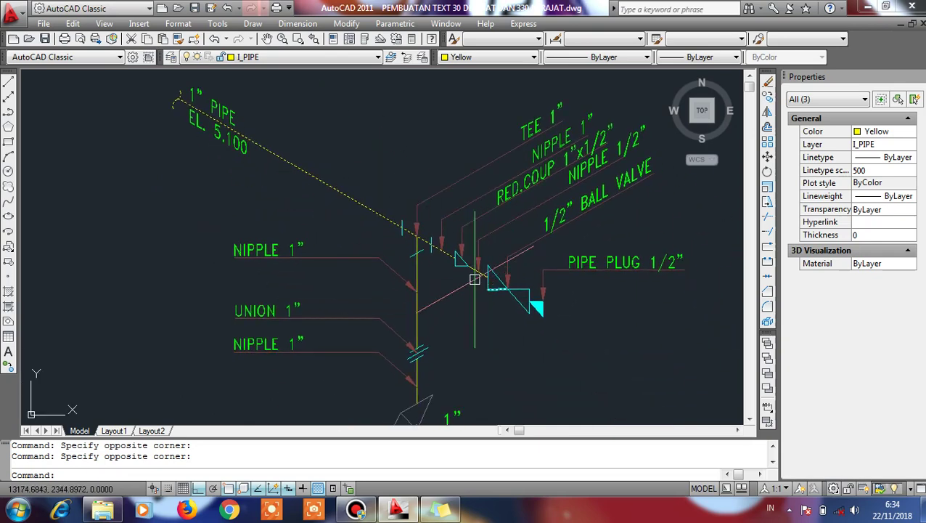
{"action": "scroll", "coordinate": [472, 276], "scroll_direction": "up", "scroll_amount": 3}
{"action": "scroll", "coordinate": [465, 271], "scroll_direction": "up", "scroll_amount": 2}
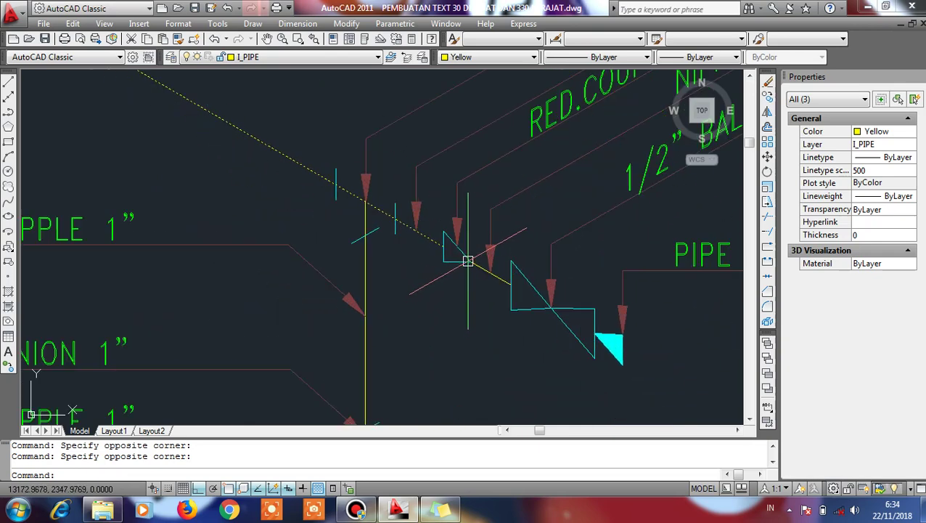
{"action": "middle_click_drag", "start_coordinate": [470, 248], "coordinate": [460, 227]}
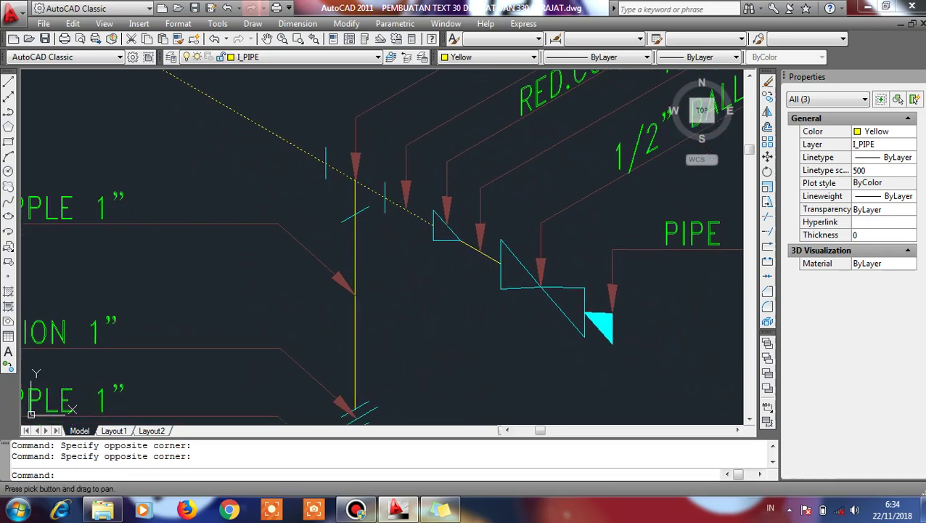
Add the ball valve pipe piece, reducer fitting, fitting marks and vertical pipe
{"action": "left_click", "coordinate": [515, 231]}
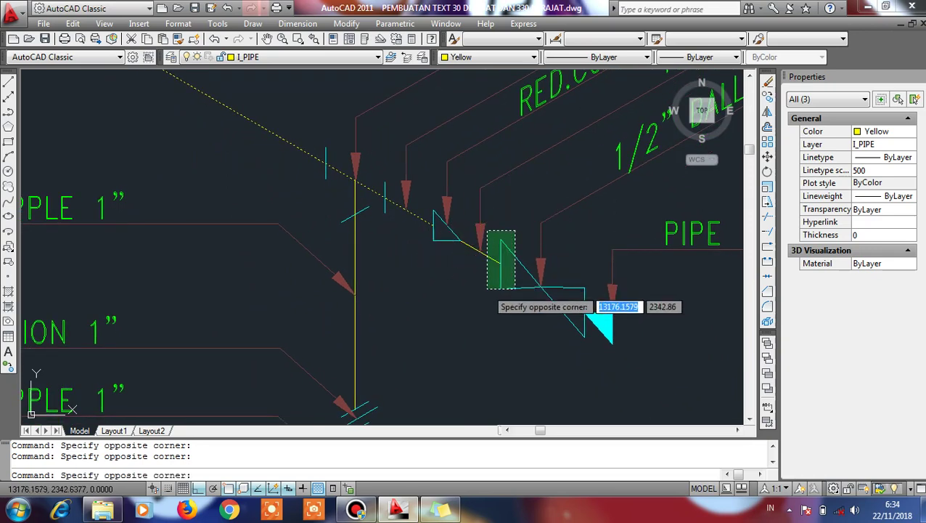
{"action": "left_click", "coordinate": [487, 288]}
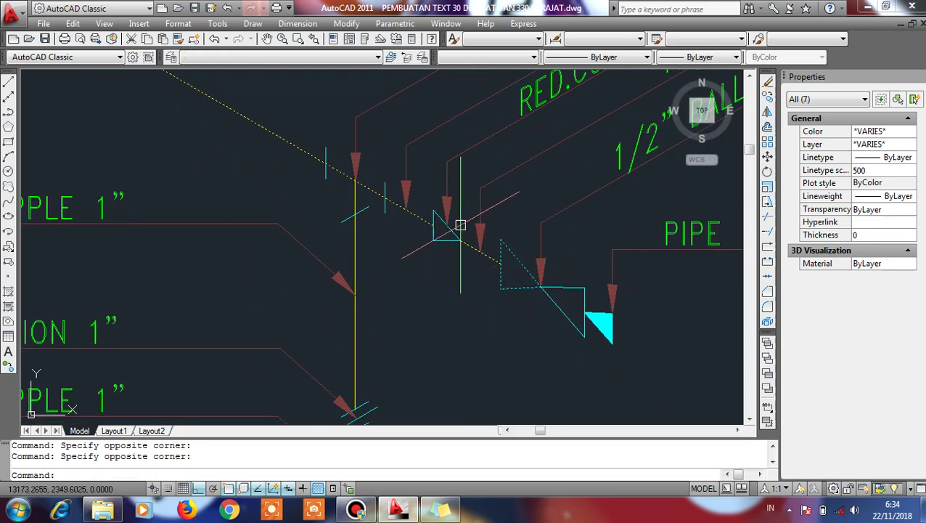
{"action": "left_click", "coordinate": [450, 242]}
{"action": "left_click", "coordinate": [454, 252]}
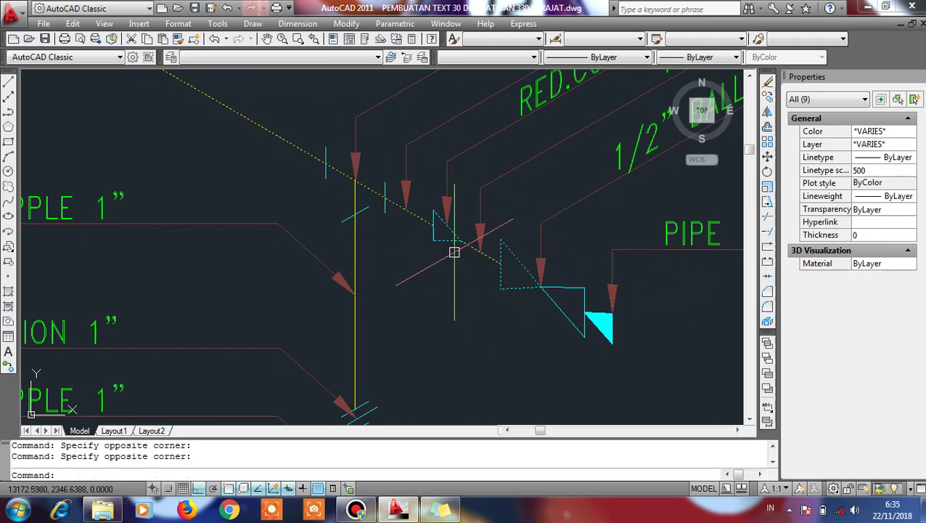
{"action": "scroll", "coordinate": [403, 204], "scroll_direction": "up", "scroll_amount": 3}
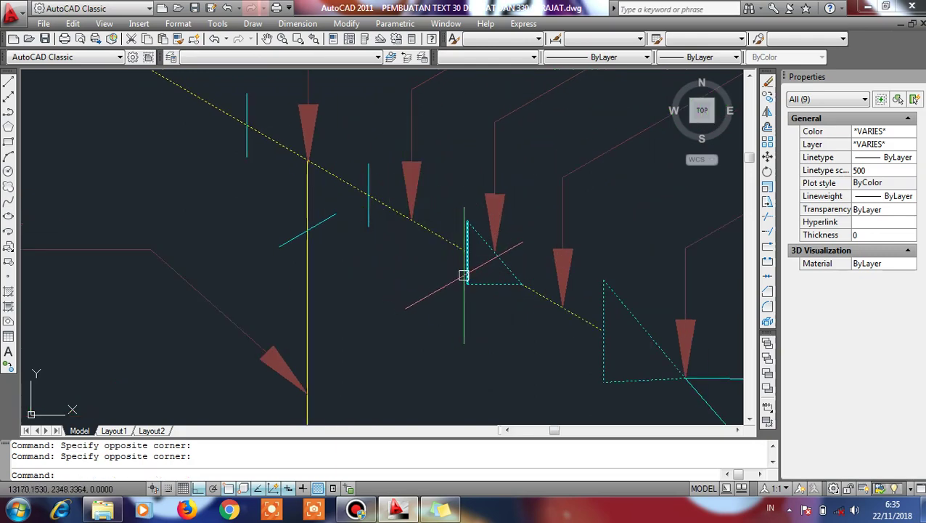
{"action": "left_click_drag", "start_coordinate": [463, 275], "coordinate": [333, 227]}
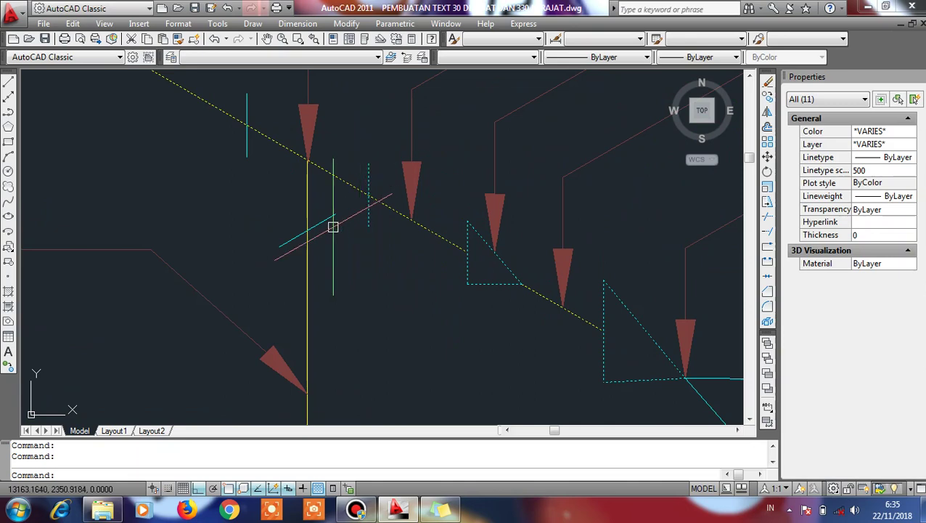
{"action": "left_click_drag", "start_coordinate": [332, 227], "coordinate": [252, 169]}
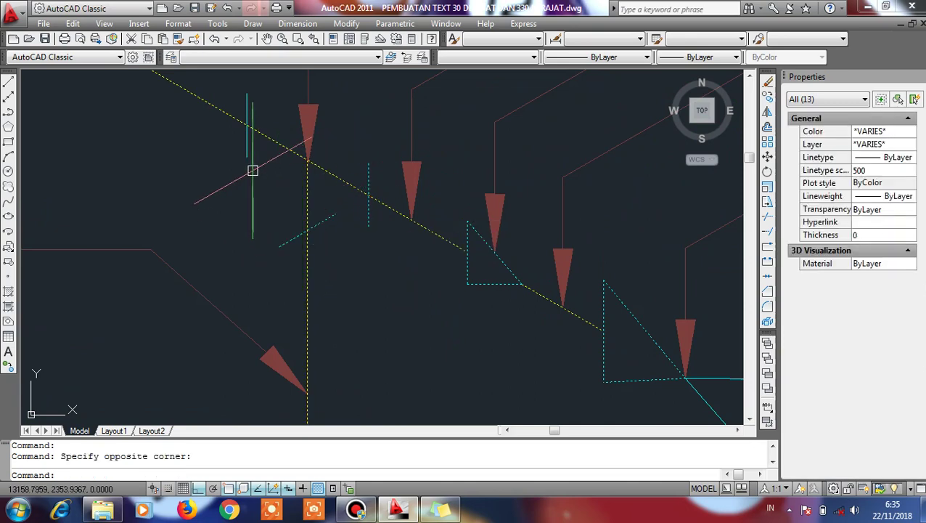
Add the upper pipe marker and the pipe plug's solid fill
{"action": "middle_click_drag", "start_coordinate": [252, 169], "coordinate": [270, 210]}
{"action": "left_click_drag", "start_coordinate": [278, 141], "coordinate": [249, 175]}
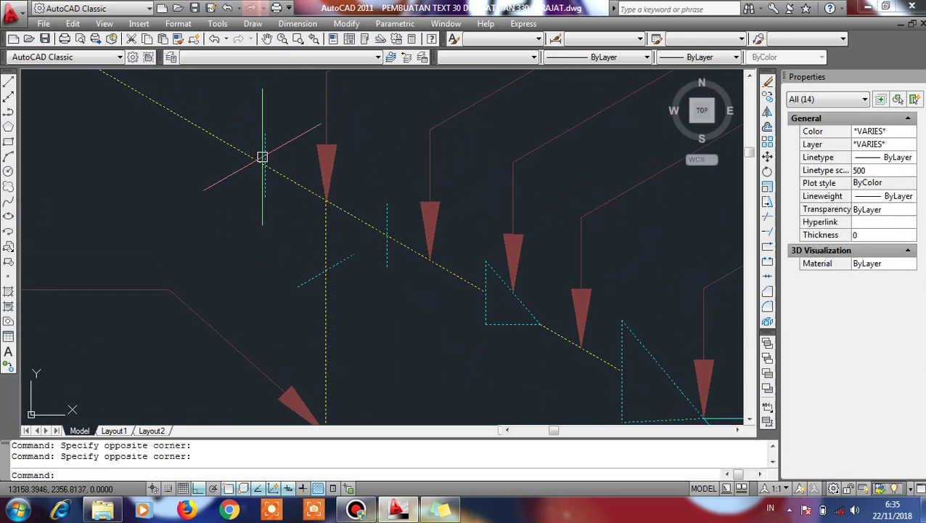
{"action": "scroll", "coordinate": [262, 157], "scroll_direction": "down", "scroll_amount": 3}
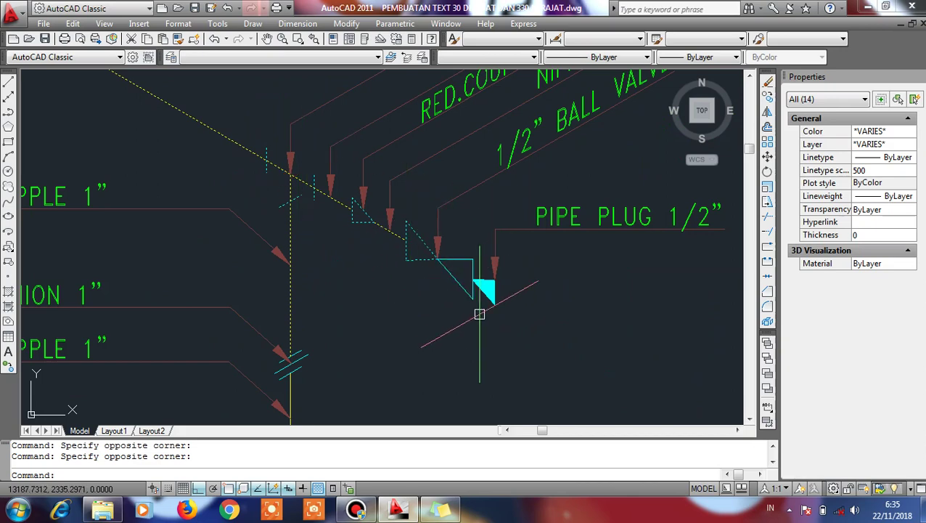
{"action": "middle_click_drag", "start_coordinate": [465, 311], "coordinate": [431, 254]}
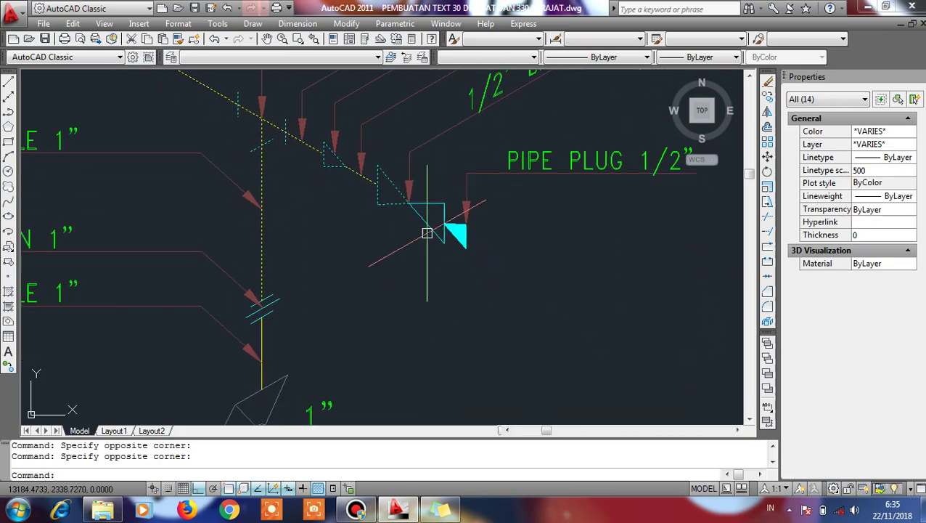
{"action": "left_click", "coordinate": [454, 190]}
{"action": "left_click", "coordinate": [415, 250]}
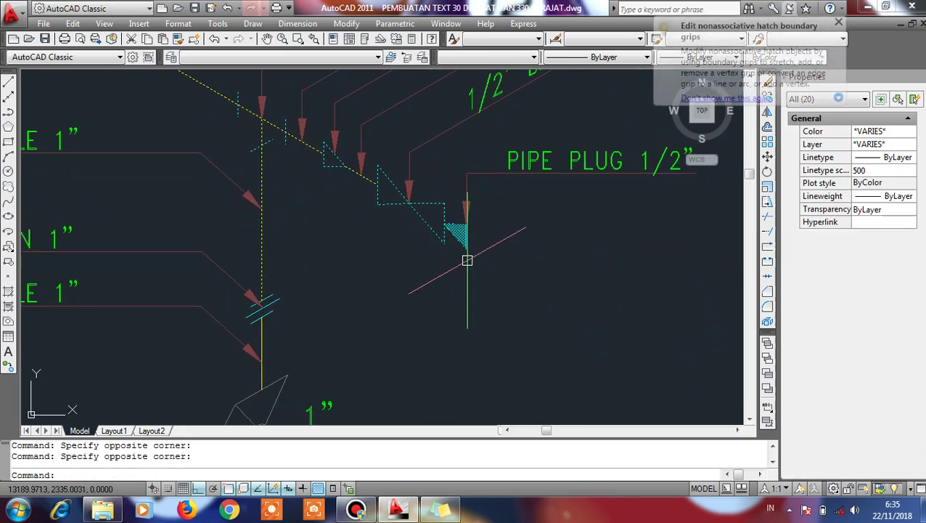
Add the break symbol objects and the vertical pipe line to the selection
{"action": "left_click", "coordinate": [280, 294]}
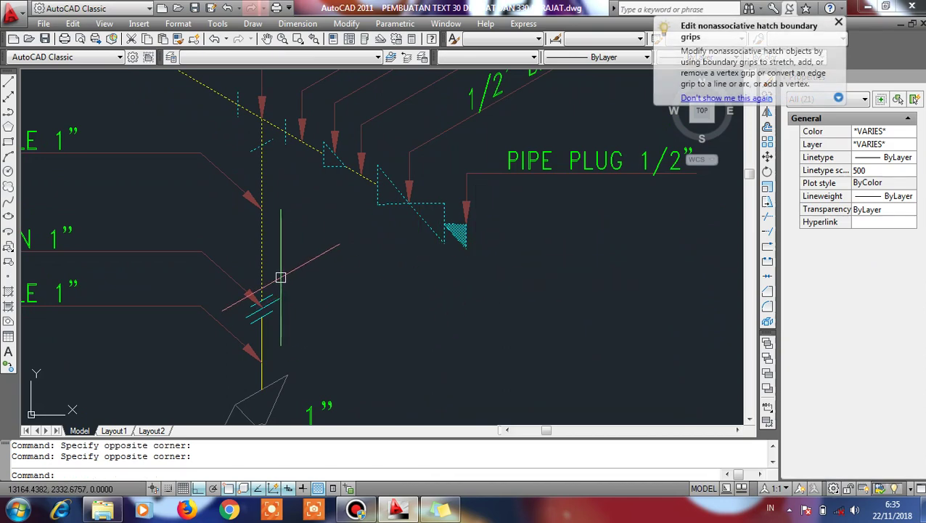
{"action": "left_click", "coordinate": [269, 325]}
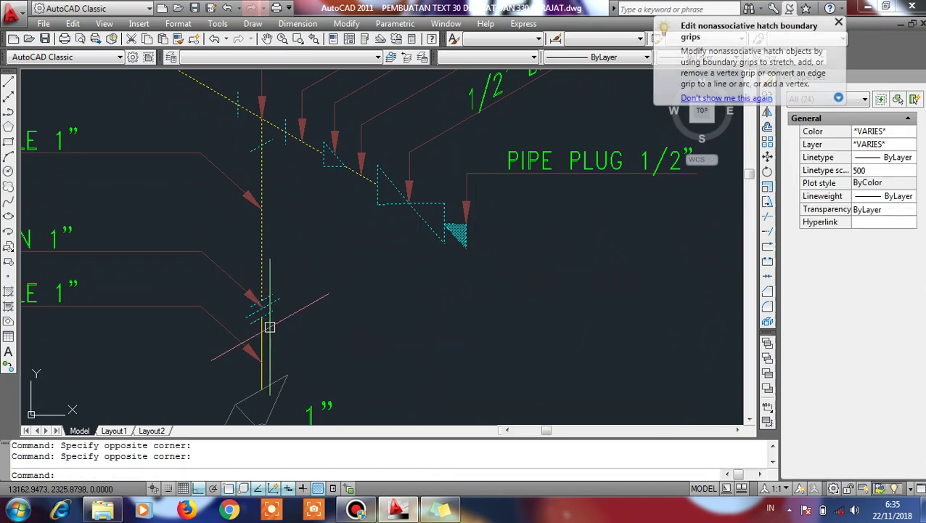
{"action": "scroll", "coordinate": [291, 323], "scroll_direction": "down", "scroll_amount": 2}
{"action": "middle_click_drag", "start_coordinate": [321, 334], "coordinate": [331, 243]}
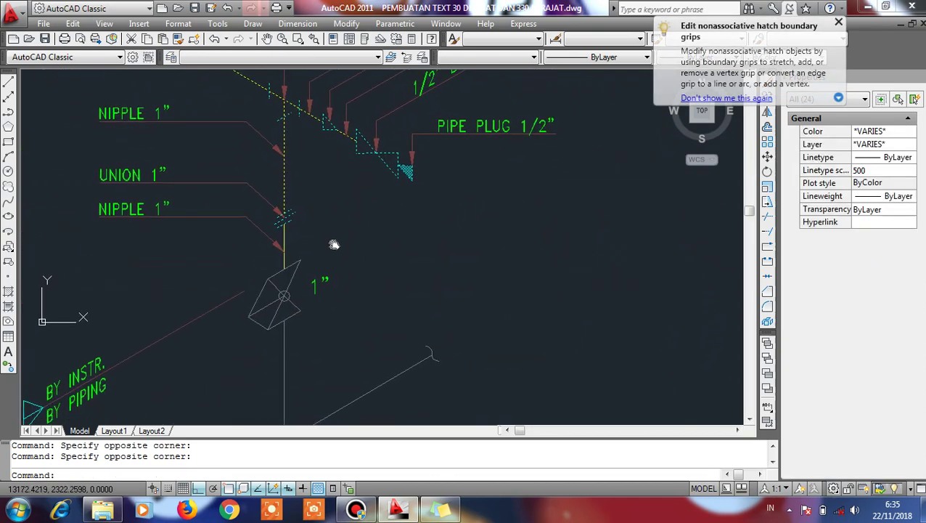
{"action": "left_click", "coordinate": [239, 254]}
{"action": "left_click", "coordinate": [334, 370]}
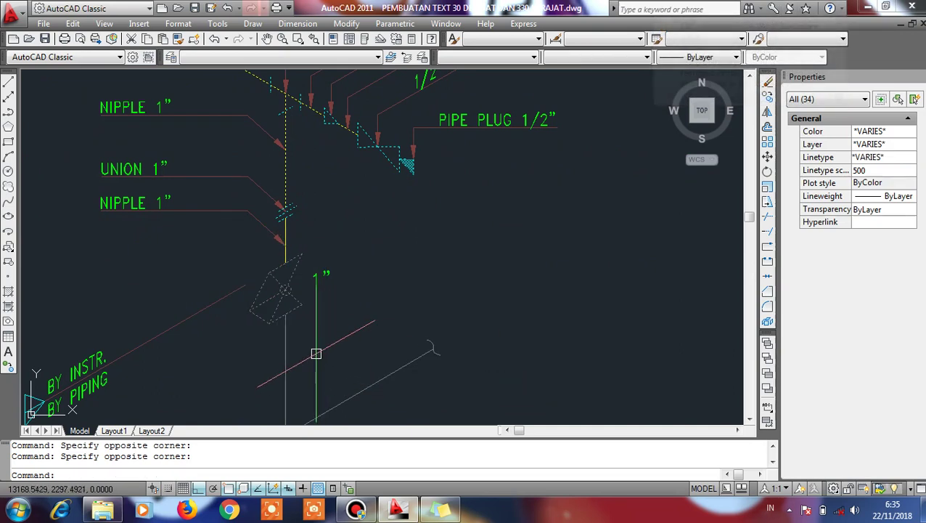
{"action": "left_click", "coordinate": [285, 221]}
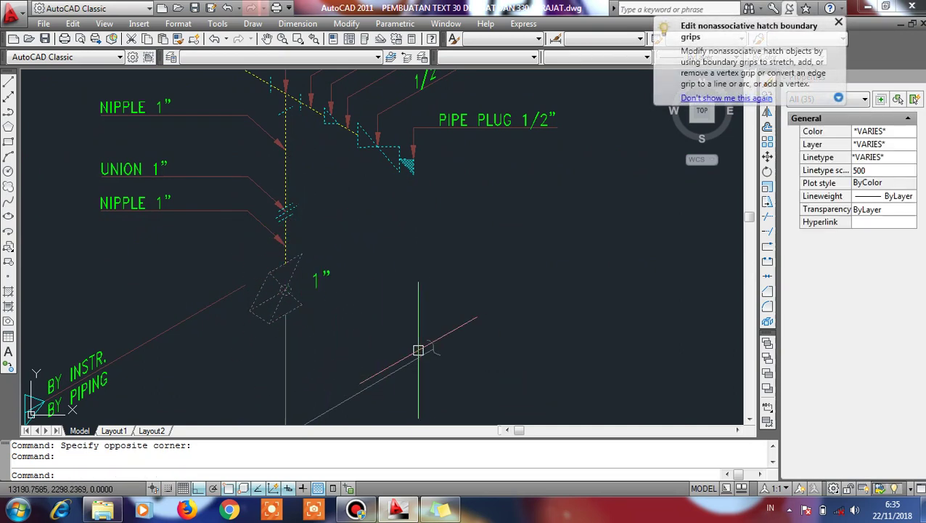
Add the lower pipe end and lower pipe line, giving 45 selected objects
{"action": "left_click", "coordinate": [462, 320]}
{"action": "middle_click_drag", "start_coordinate": [317, 392], "coordinate": [342, 264]}
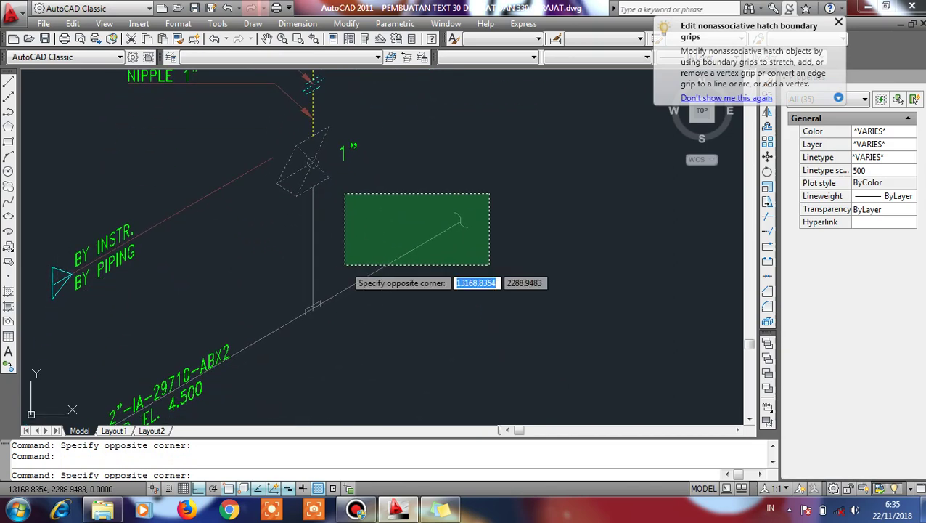
{"action": "left_click", "coordinate": [287, 326]}
{"action": "scroll", "coordinate": [305, 301], "scroll_direction": "down", "scroll_amount": 2}
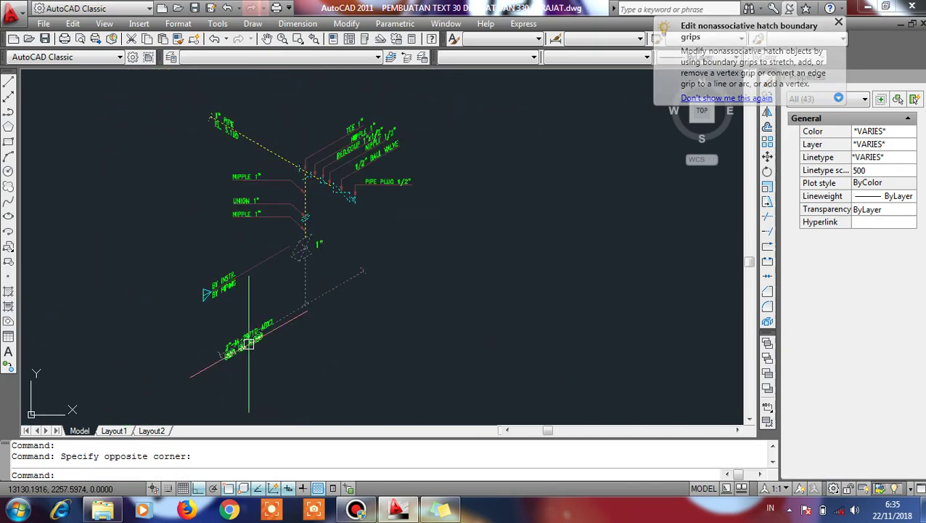
{"action": "scroll", "coordinate": [220, 344], "scroll_direction": "up", "scroll_amount": 3}
{"action": "left_click", "coordinate": [182, 388]}
{"action": "left_click", "coordinate": [238, 325]}
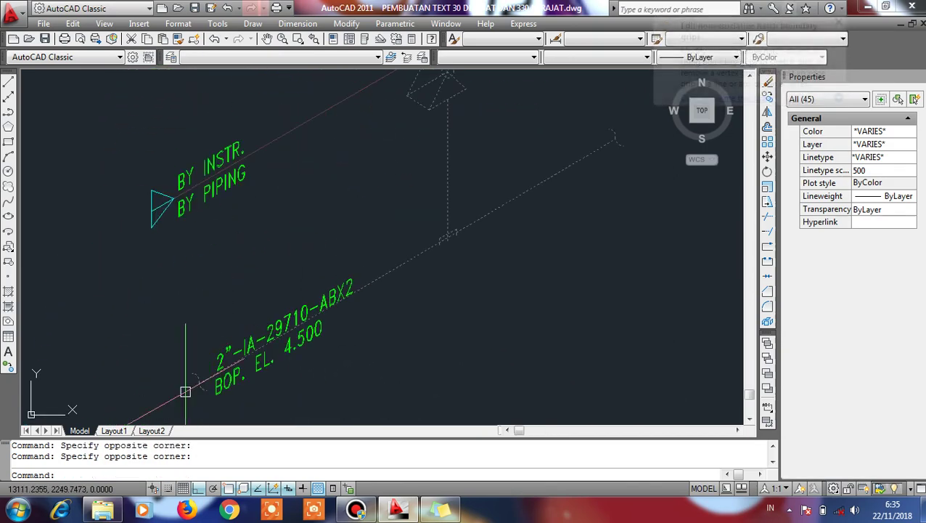
{"action": "scroll", "coordinate": [240, 321], "scroll_direction": "down", "scroll_amount": 3}
{"action": "type", "text": "CO"}
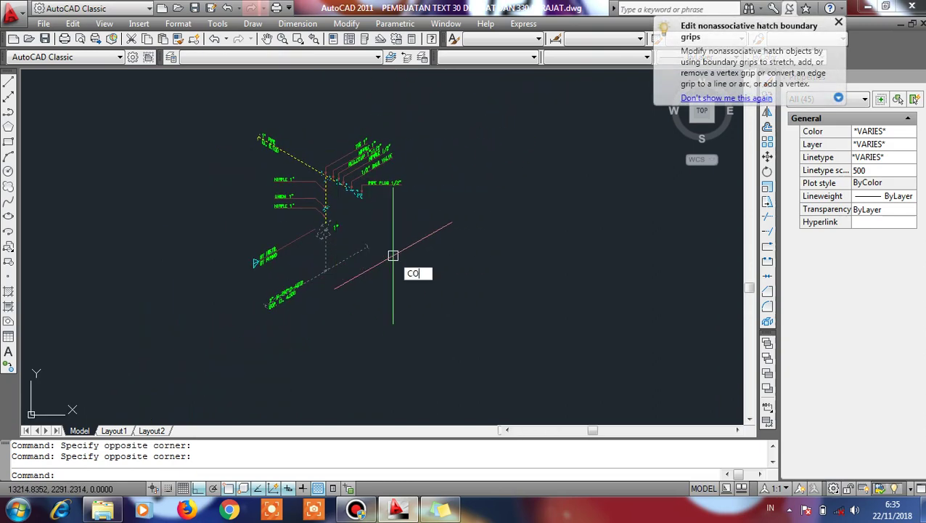
Copy the selected piping to the right of the original with Ortho off
{"action": "key", "text": "Return"}
{"action": "left_click", "coordinate": [393, 255]}
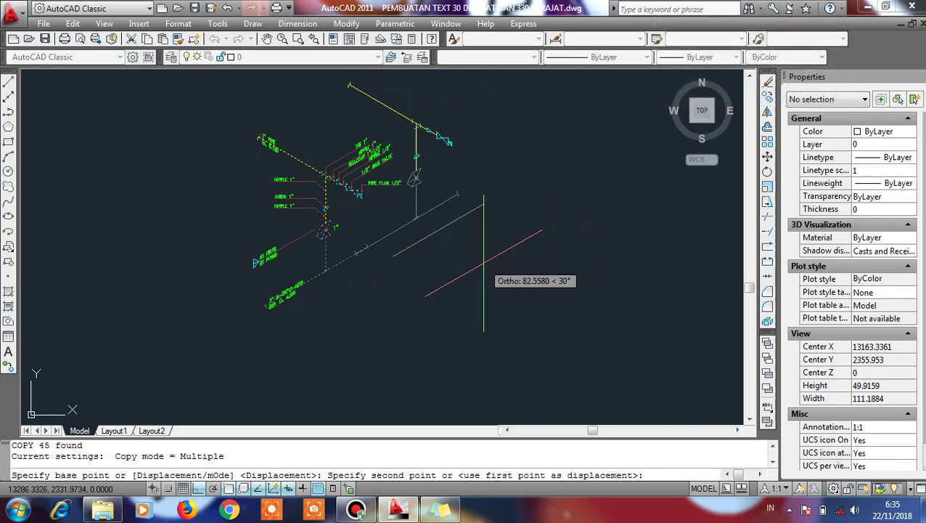
{"action": "key", "text": "F8"}
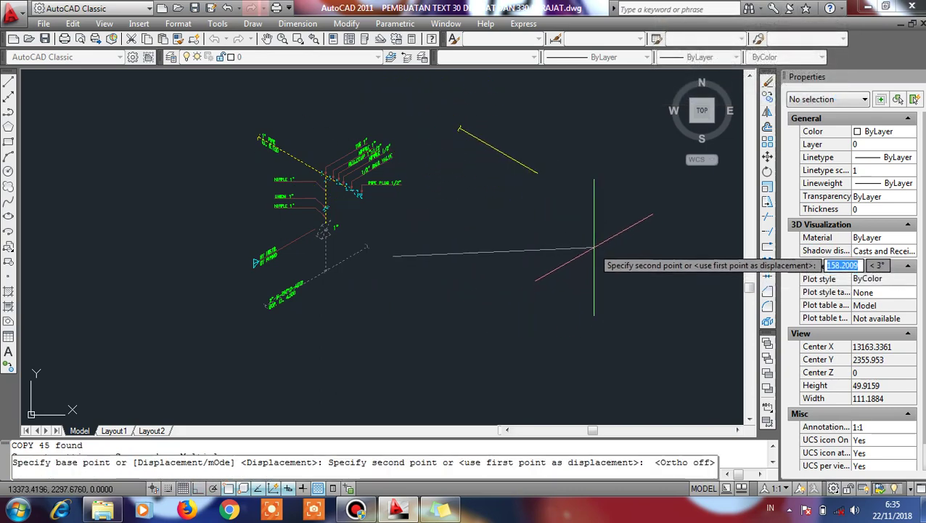
{"action": "left_click", "coordinate": [654, 256]}
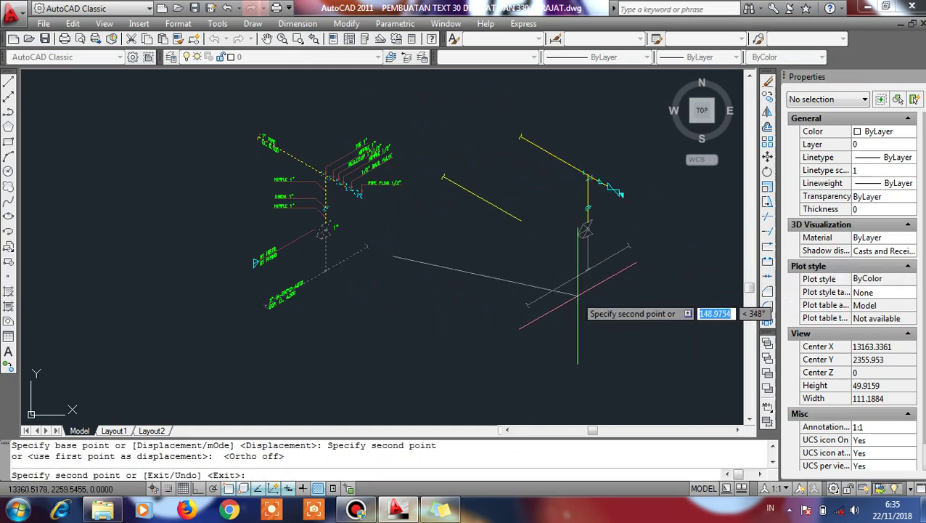
{"action": "key", "text": "Escape"}
Pan and zoom to frame the original and the unlabelled copy
{"action": "middle_click_drag", "start_coordinate": [593, 205], "coordinate": [424, 230]}
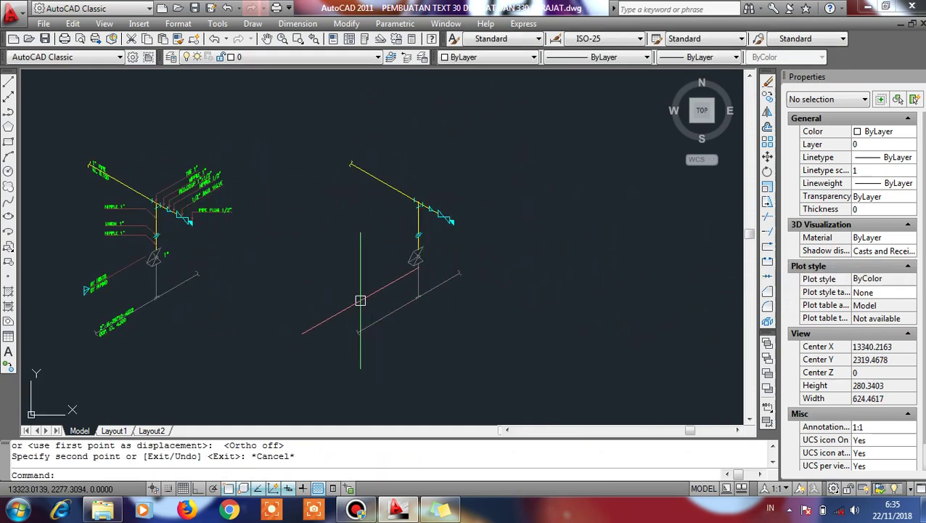
{"action": "scroll", "coordinate": [220, 243], "scroll_direction": "up", "scroll_amount": 5}
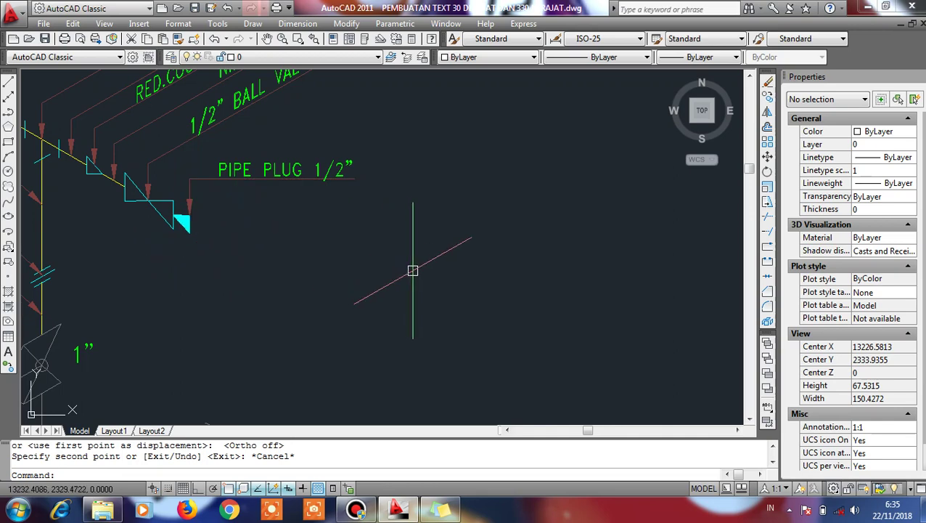
{"action": "scroll", "coordinate": [413, 269], "scroll_direction": "down", "scroll_amount": 5}
{"action": "mouse_move", "coordinate": [503, 250]}
{"action": "middle_mouse_down"}
{"action": "mouse_move", "coordinate": [532, 251]}
{"action": "mouse_move", "coordinate": [451, 254]}
{"action": "middle_mouse_up"}
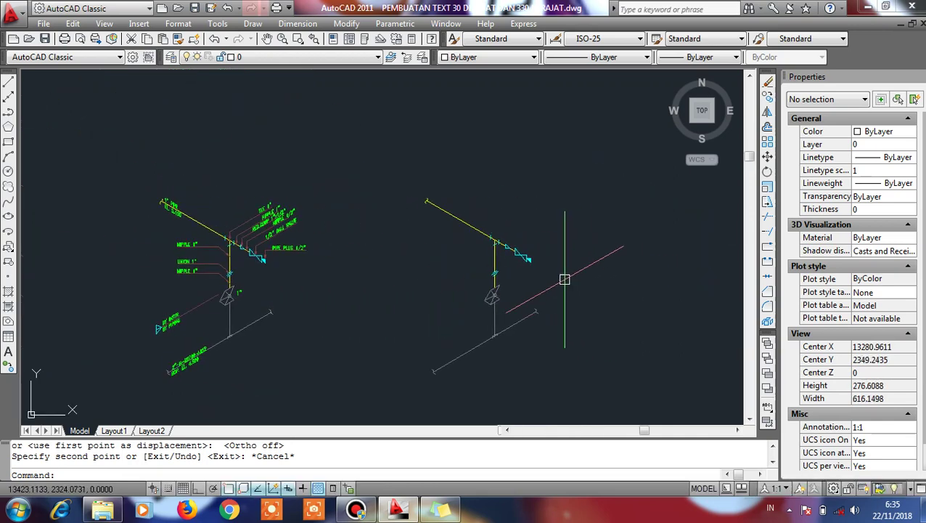
{"action": "middle_click_drag", "start_coordinate": [562, 277], "coordinate": [488, 271]}
{"action": "scroll", "coordinate": [499, 278], "scroll_direction": "up", "scroll_amount": 2}
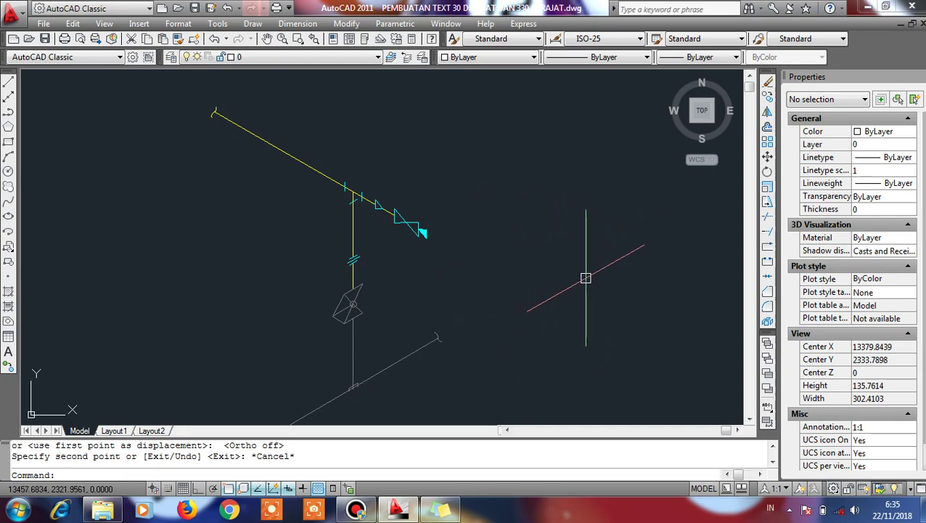
Set the Snap and Grid snap type to Isometric snap in Drafting Settings
{"action": "type", "text": "Os"}
{"action": "key", "text": "Return"}
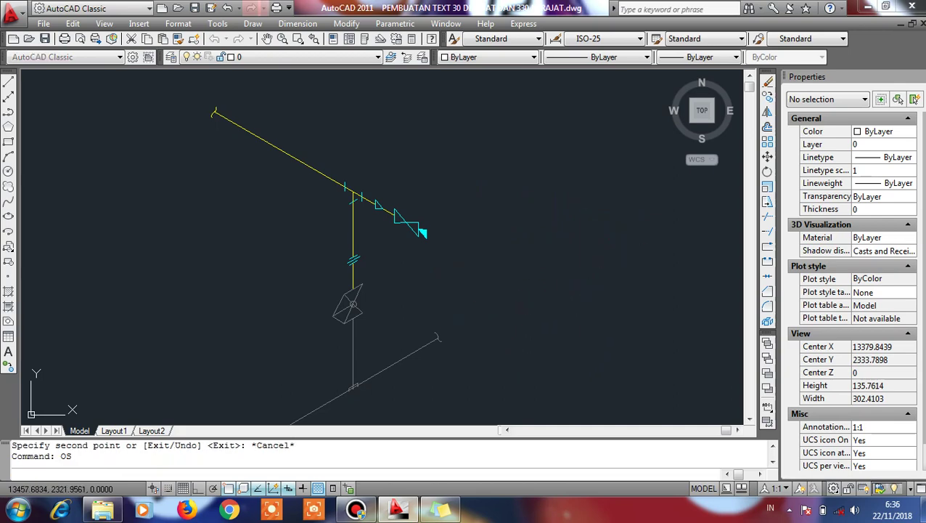
{"action": "left_click", "coordinate": [338, 123]}
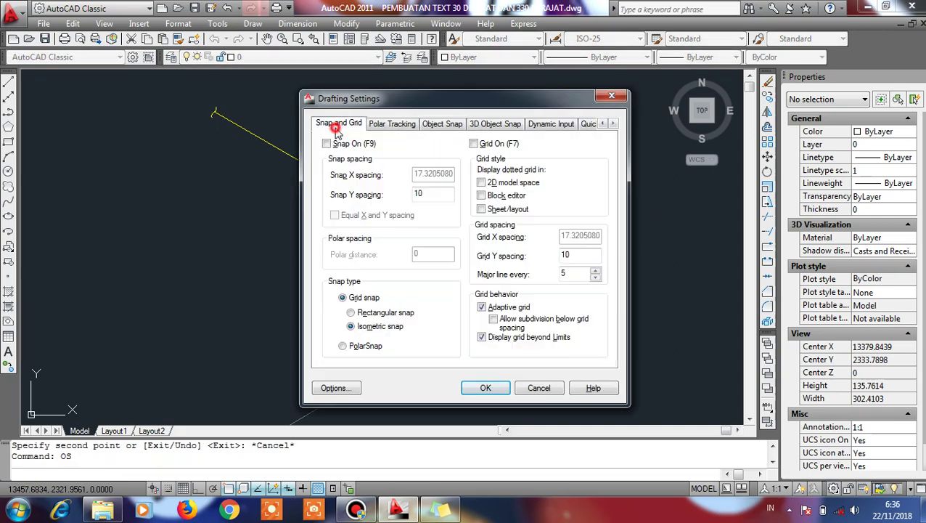
{"action": "left_click", "coordinate": [352, 327]}
{"action": "left_click", "coordinate": [349, 313]}
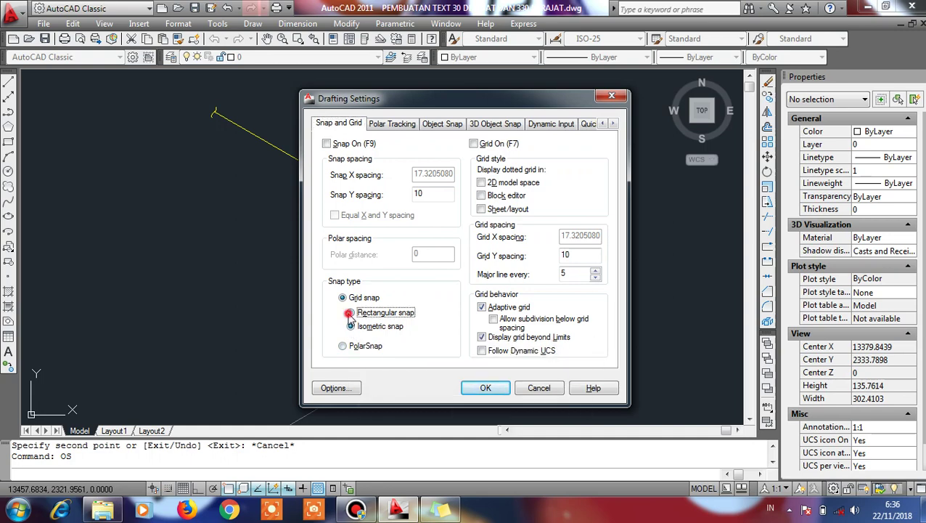
{"action": "left_click", "coordinate": [351, 326]}
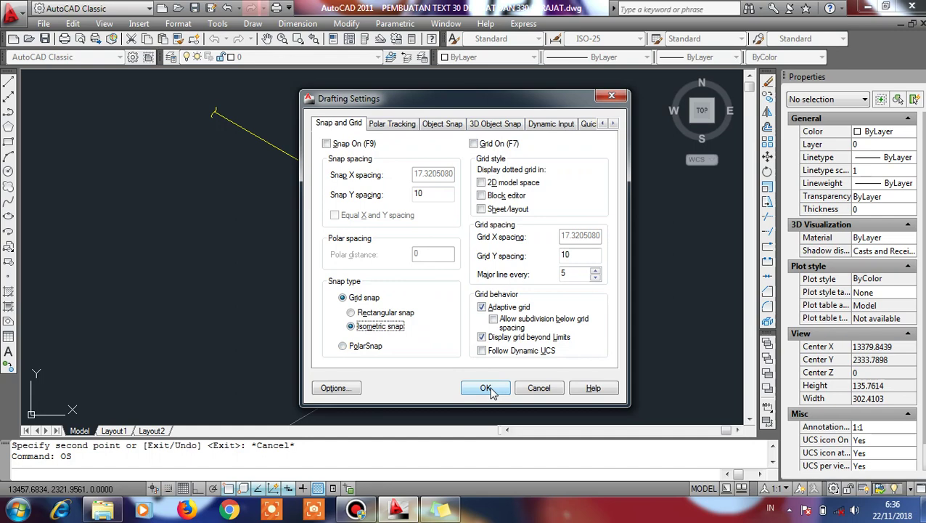
{"action": "left_click", "coordinate": [486, 389]}
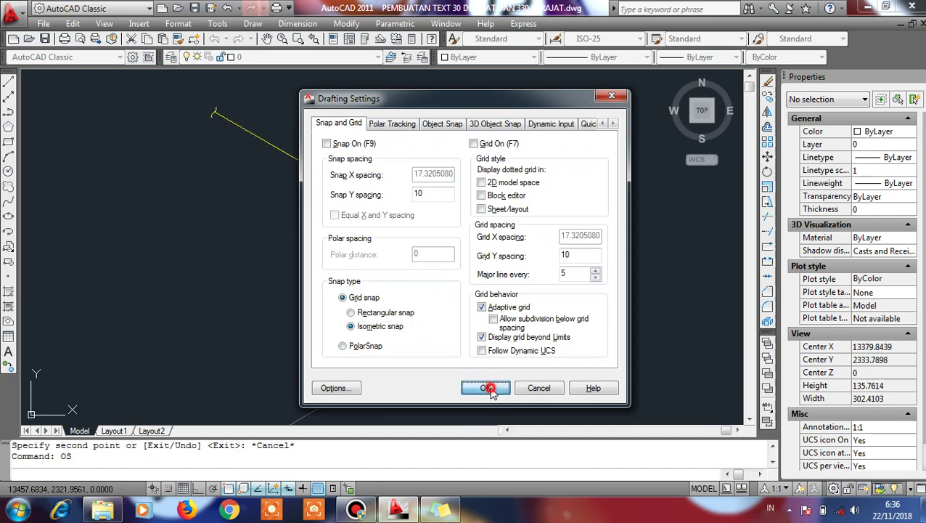
Pan and zoom to bring the labelled original piping back into view
{"action": "scroll", "coordinate": [538, 151], "scroll_direction": "down", "scroll_amount": 2}
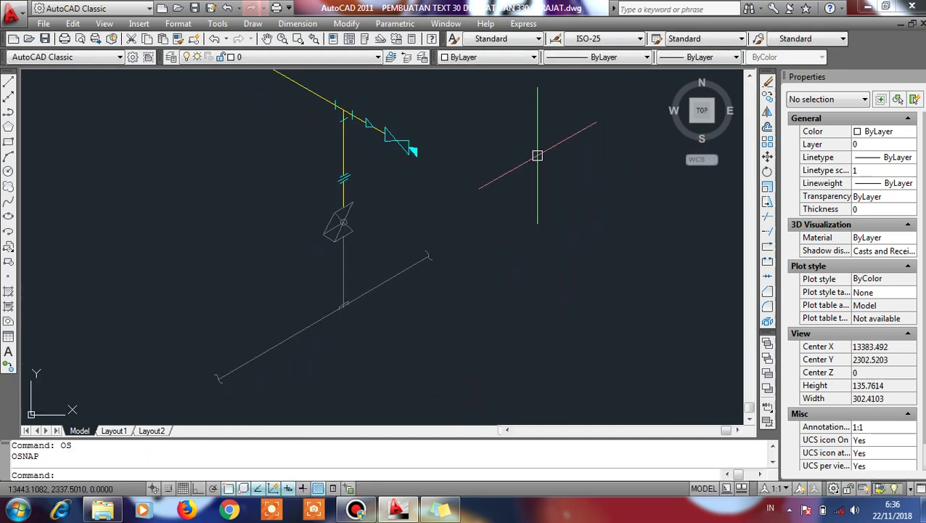
{"action": "middle_click_drag", "start_coordinate": [136, 151], "coordinate": [158, 167]}
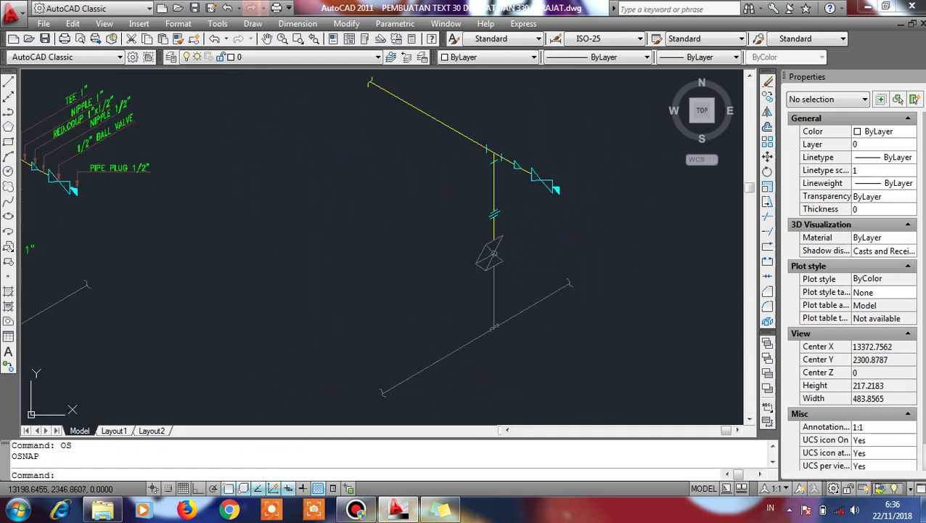
{"action": "scroll", "coordinate": [179, 153], "scroll_direction": "up", "scroll_amount": 5}
{"action": "scroll", "coordinate": [179, 153], "scroll_direction": "down", "scroll_amount": 3}
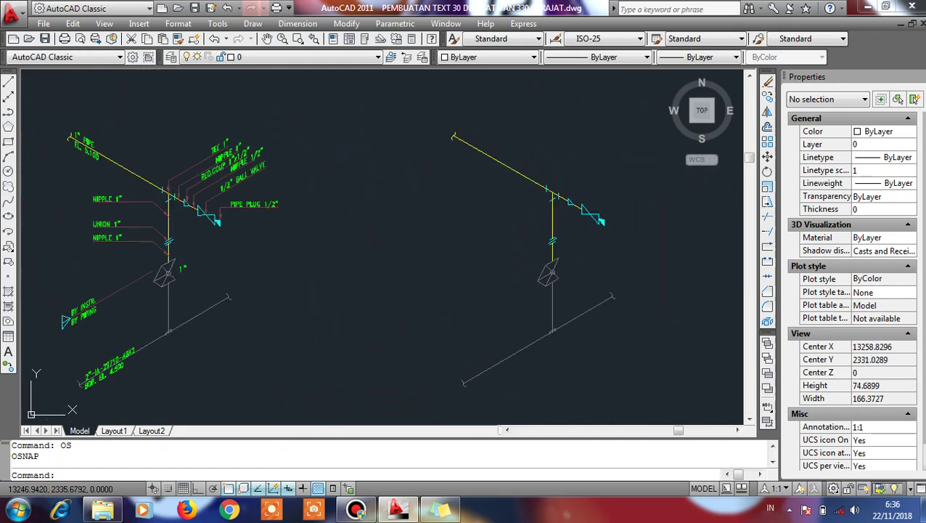
{"action": "scroll", "coordinate": [178, 153], "scroll_direction": "down", "scroll_amount": 3}
{"action": "left_click", "coordinate": [444, 502]}
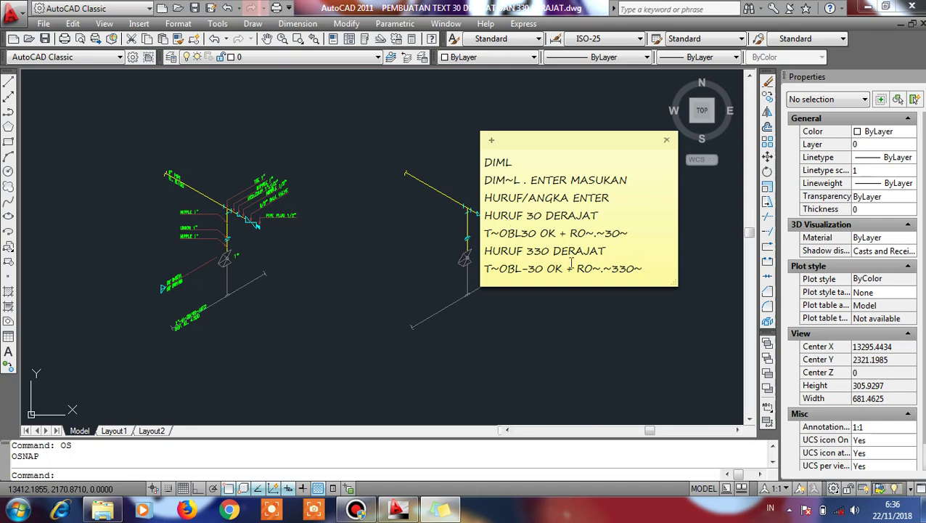
{"action": "left_click", "coordinate": [566, 319]}
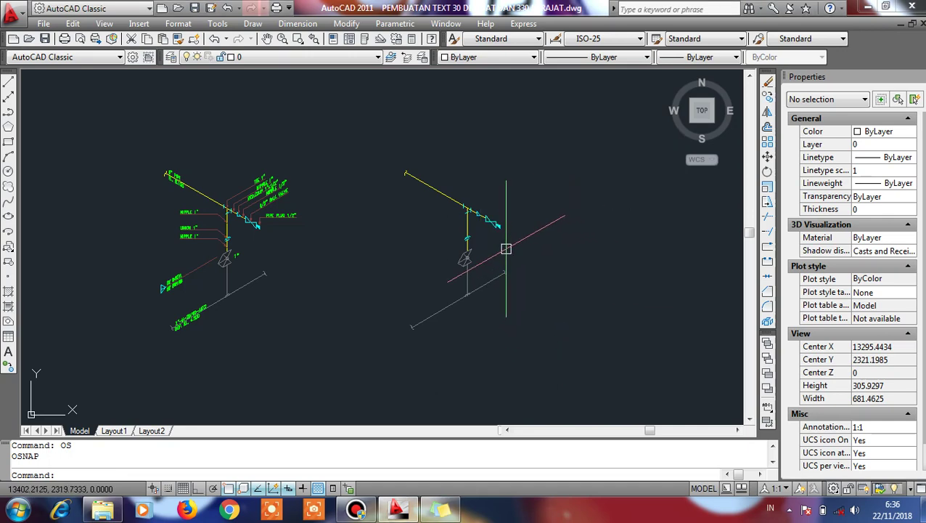
{"action": "mouse_move", "coordinate": [440, 508]}
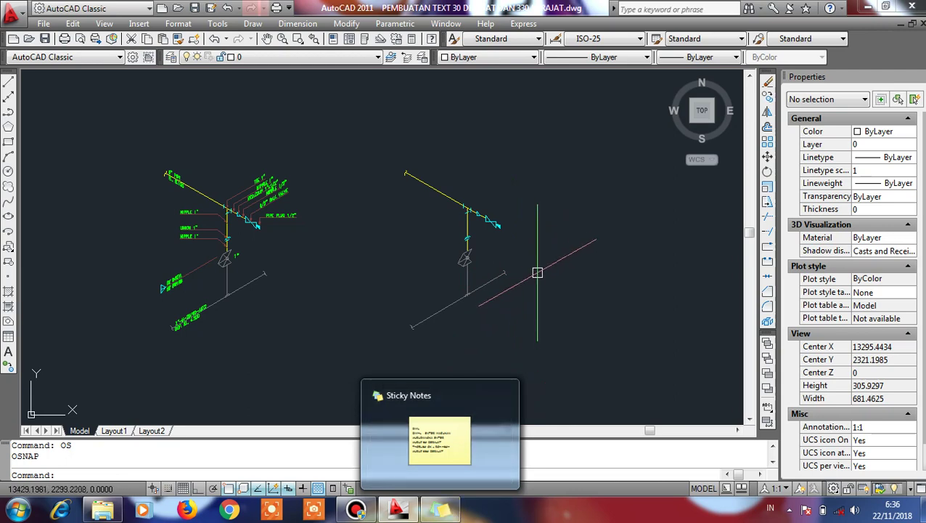
{"action": "scroll", "coordinate": [544, 298], "scroll_direction": "up", "scroll_amount": 3}
Start a leader in dimensioning mode with DIM, then L
{"action": "scroll", "coordinate": [508, 210], "scroll_direction": "up", "scroll_amount": 2}
{"action": "type", "text": "DIM"}
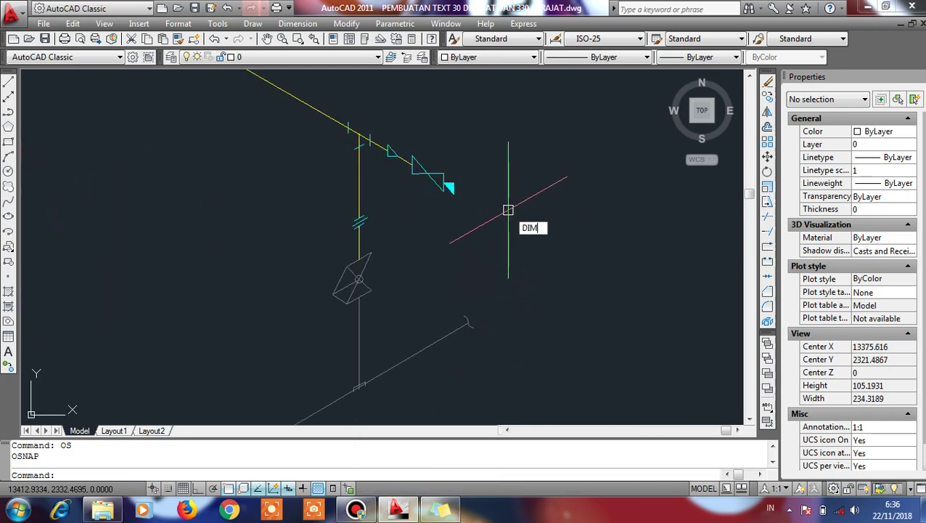
{"action": "key", "text": "Return"}
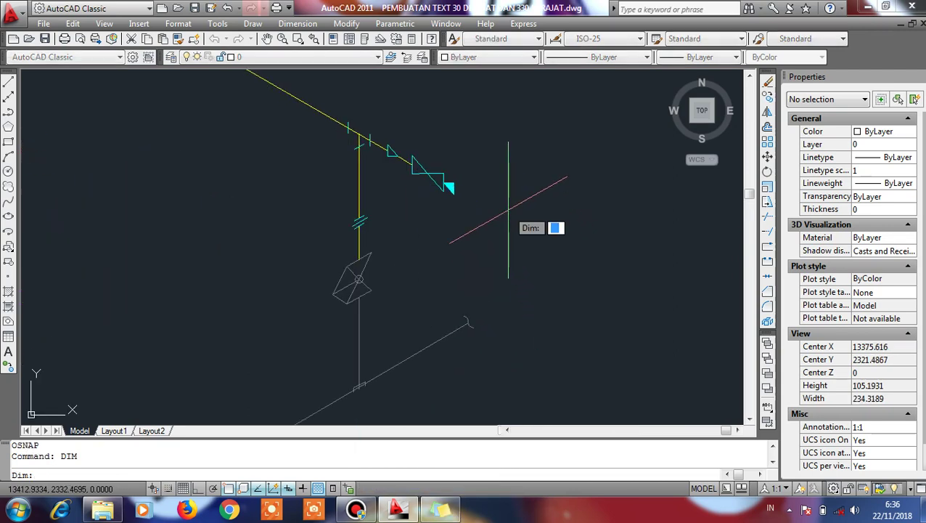
{"action": "type", "text": "L"}
{"action": "key", "text": "Return"}
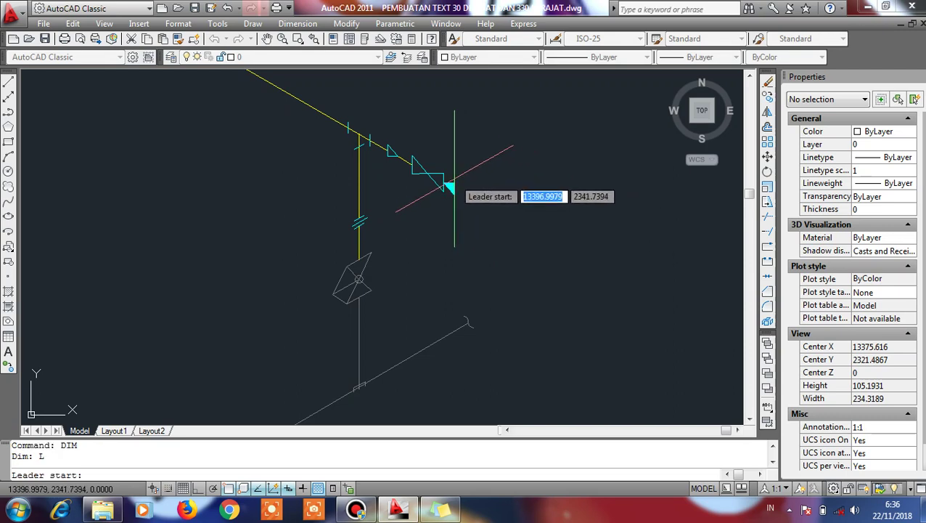
Draw a short vertical leader up from the copied pipe plug tip with Ortho on
{"action": "scroll", "coordinate": [177, 195], "scroll_direction": "down", "scroll_amount": 5}
{"action": "middle_click_drag", "start_coordinate": [176, 196], "coordinate": [305, 239]}
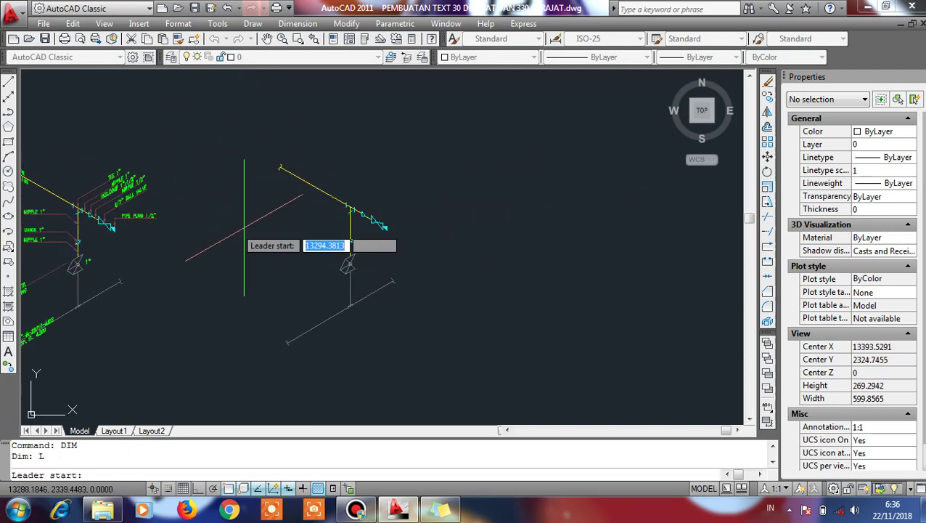
{"action": "scroll", "coordinate": [177, 224], "scroll_direction": "up", "scroll_amount": 6}
{"action": "scroll", "coordinate": [198, 216], "scroll_direction": "down", "scroll_amount": 4}
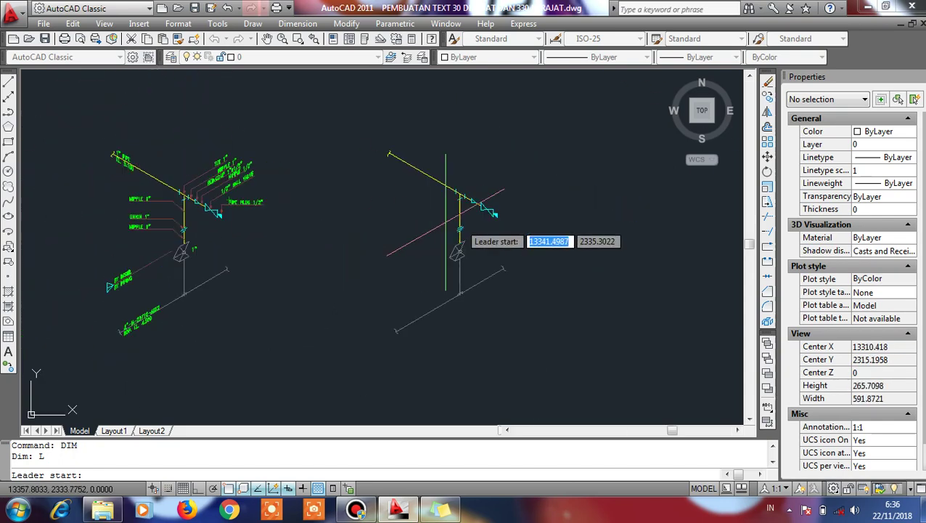
{"action": "scroll", "coordinate": [516, 243], "scroll_direction": "up", "scroll_amount": 2}
{"action": "middle_click_drag", "start_coordinate": [517, 243], "coordinate": [486, 203]}
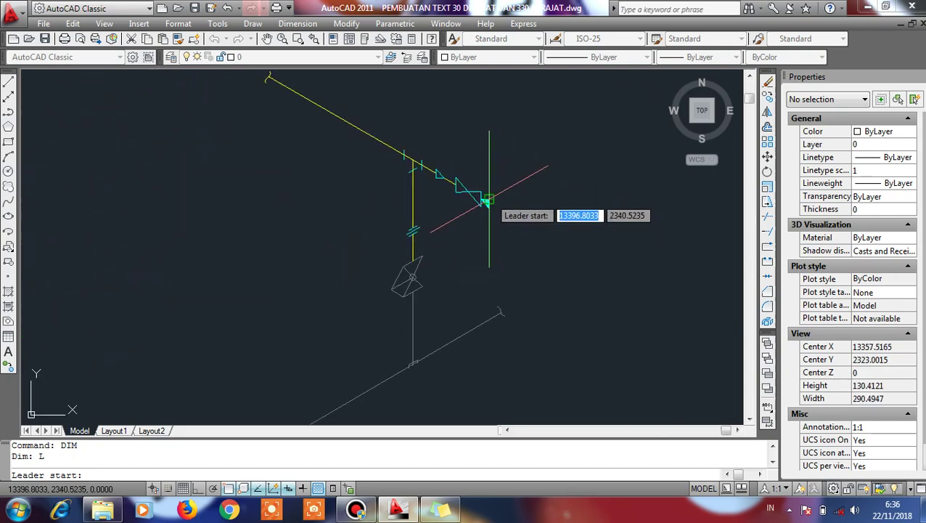
{"action": "left_click", "coordinate": [489, 202]}
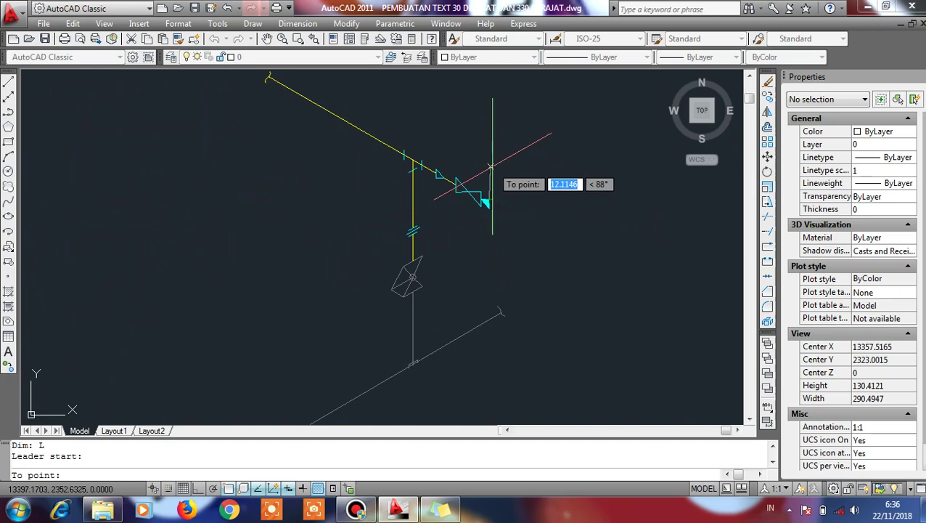
{"action": "key", "text": "F8"}
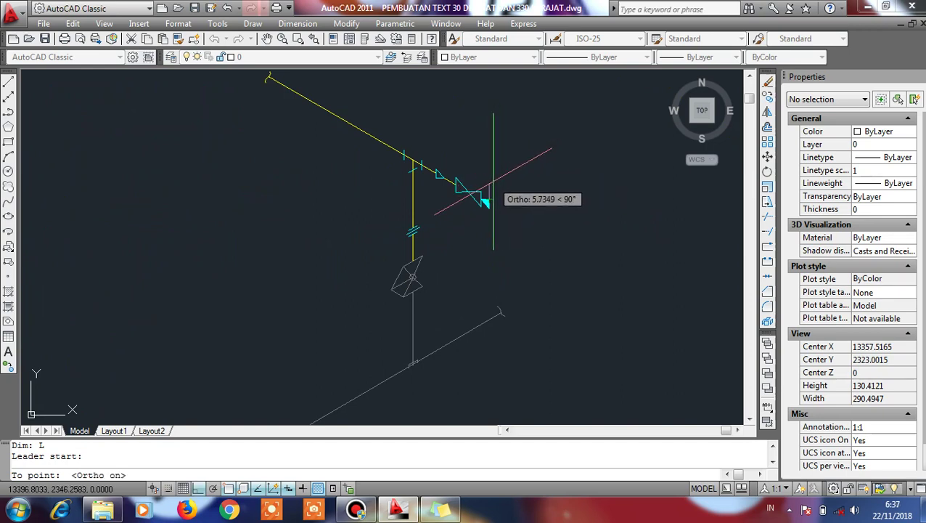
{"action": "left_click", "coordinate": [489, 187]}
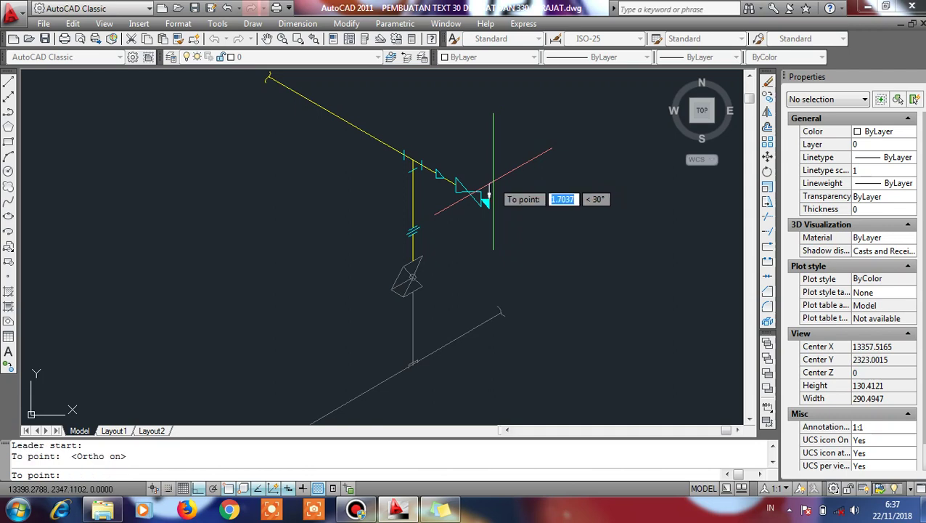
{"action": "key", "text": "Return"}
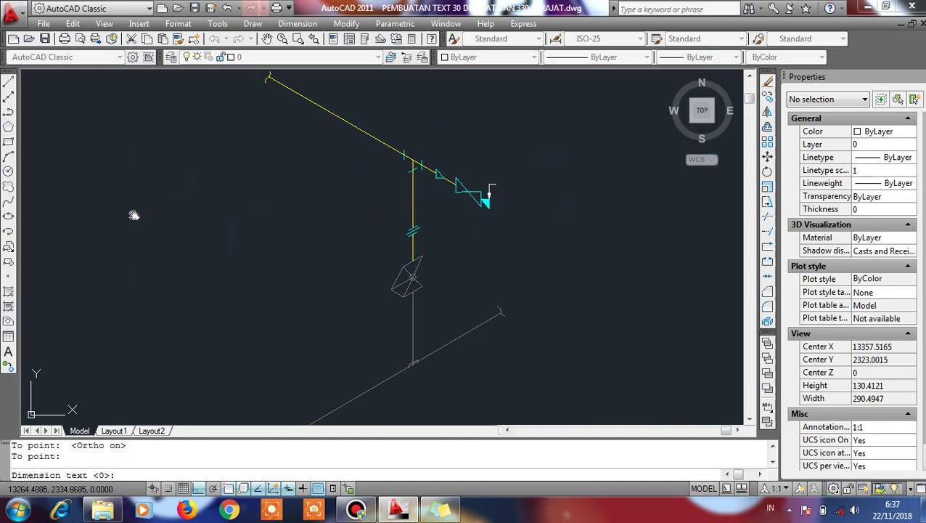
Enter PIPE PLUG 1/2" as the leader text, then exit dimensioning mode
{"action": "middle_click_drag", "start_coordinate": [135, 210], "coordinate": [347, 216]}
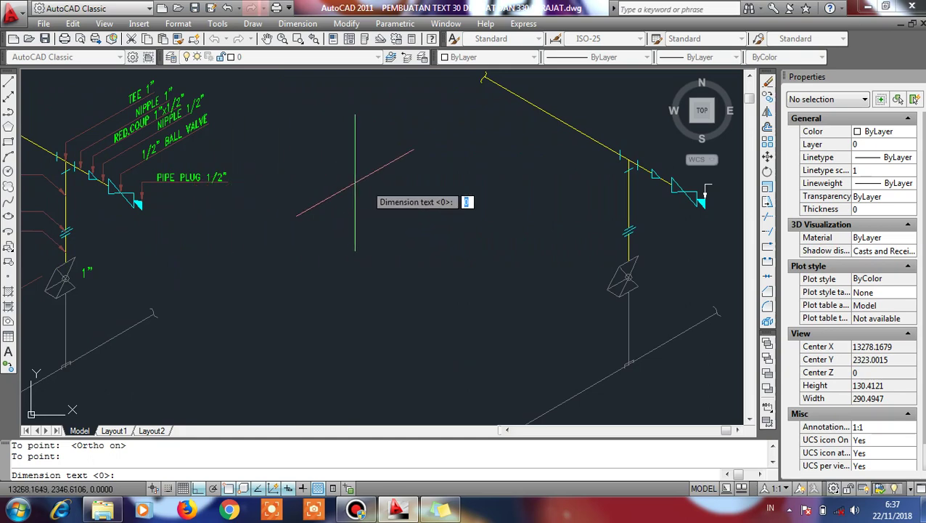
{"action": "middle_click_drag", "start_coordinate": [583, 202], "coordinate": [331, 202]}
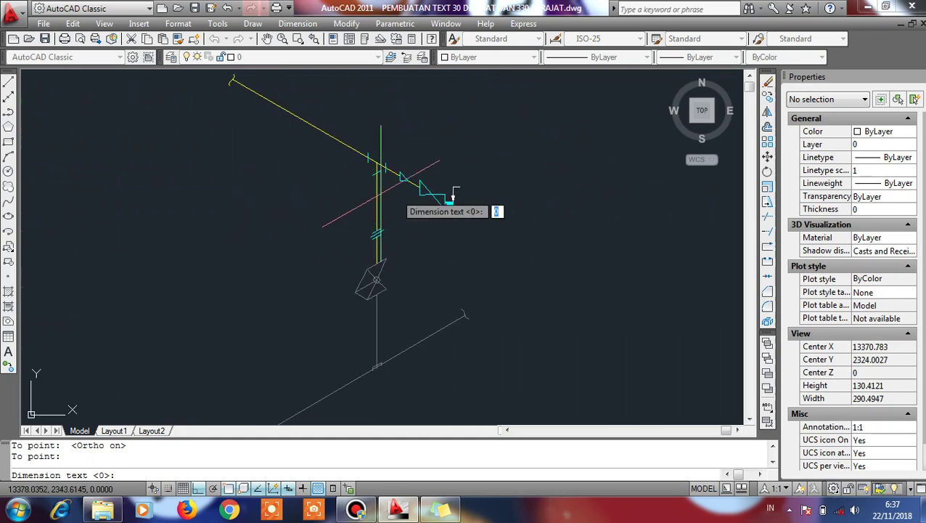
{"action": "type", "text": "PI"}
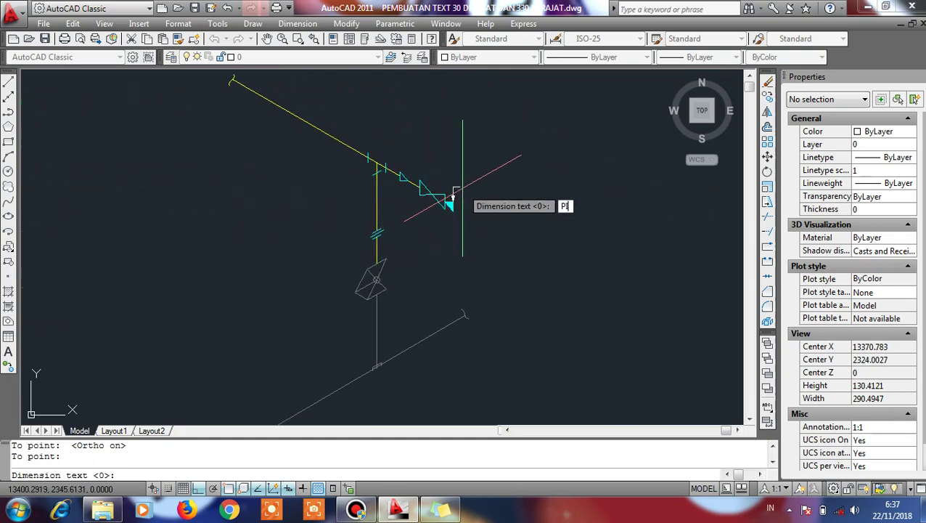
{"action": "type", "text": "PE PL"}
{"action": "type", "text": "US"}
{"action": "key", "text": "BackSpace"}
{"action": "type", "text": "G"}
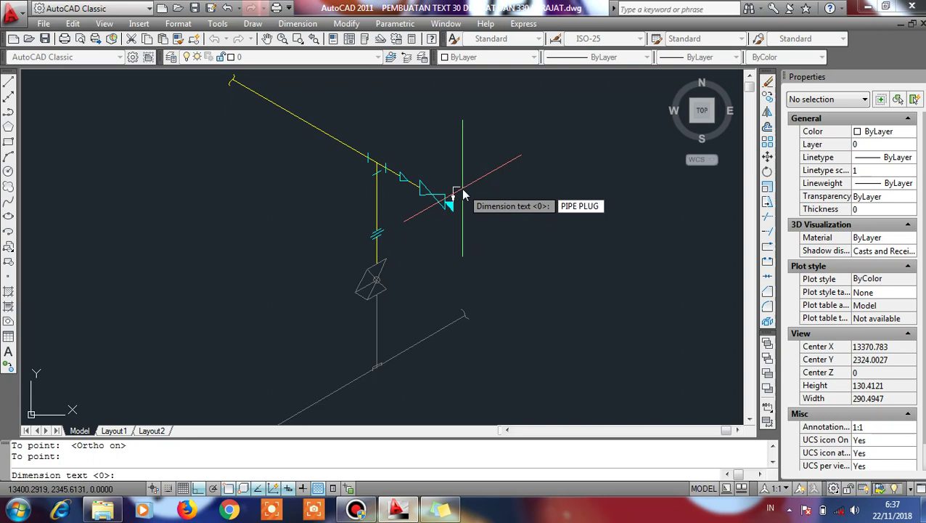
{"action": "middle_click_drag", "start_coordinate": [233, 259], "coordinate": [424, 221]}
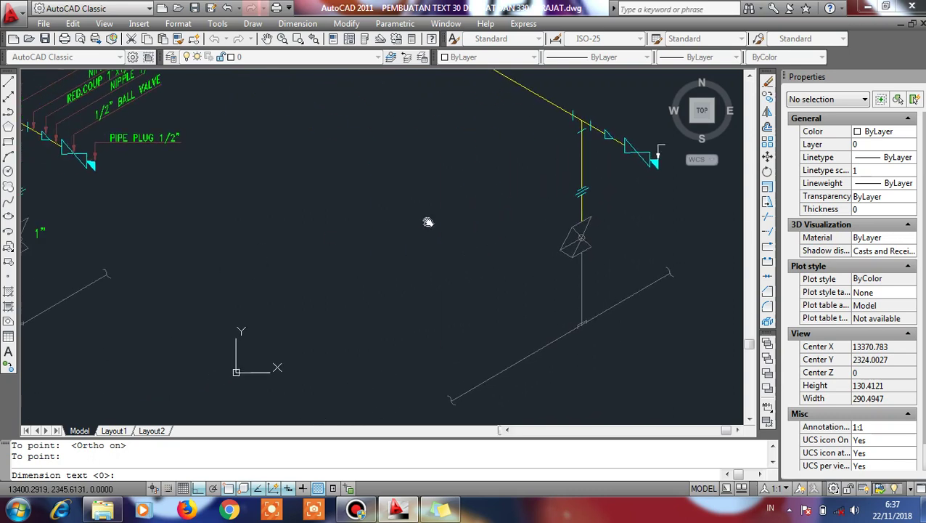
{"action": "middle_click_drag", "start_coordinate": [377, 246], "coordinate": [200, 340]}
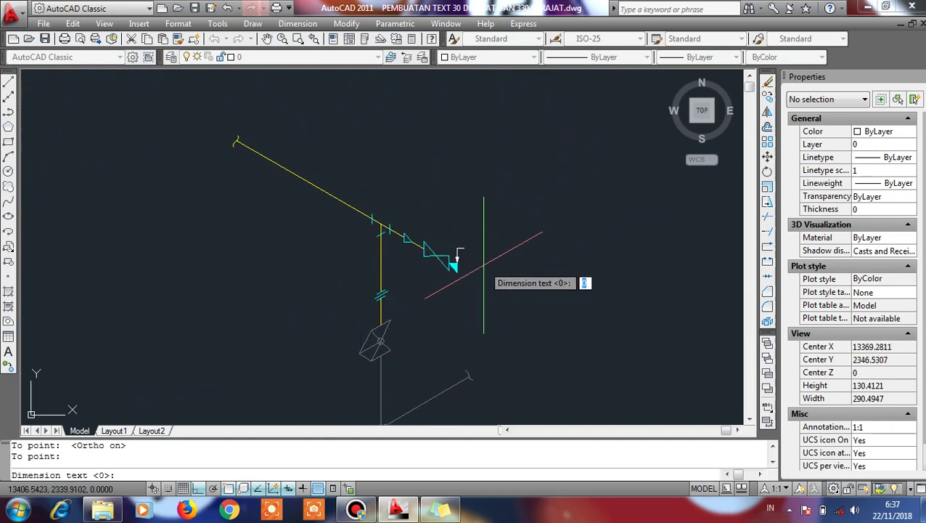
{"action": "type", "text": "PIPE P"}
{"action": "type", "text": "LU"}
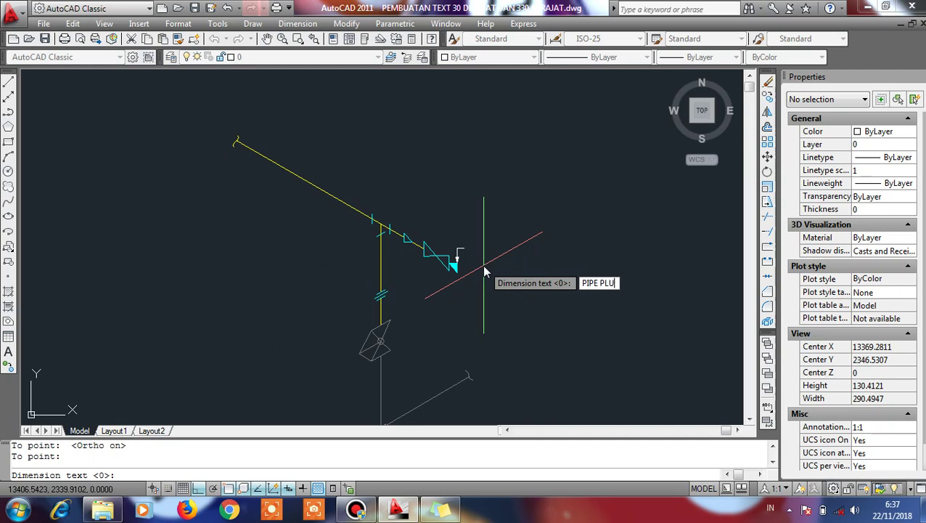
{"action": "type", "text": "SG"}
{"action": "type", "text": "\""}
{"action": "key", "text": "Return"}
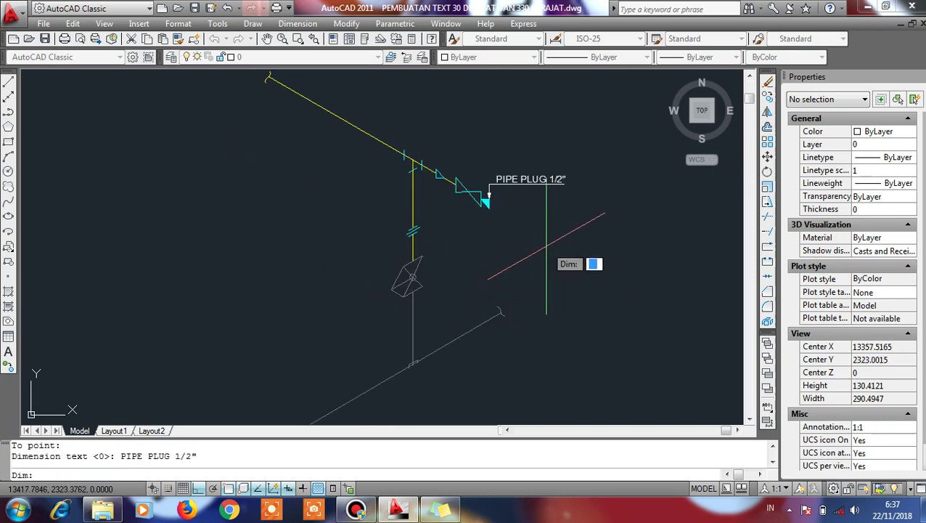
{"action": "key", "text": "Escape"}
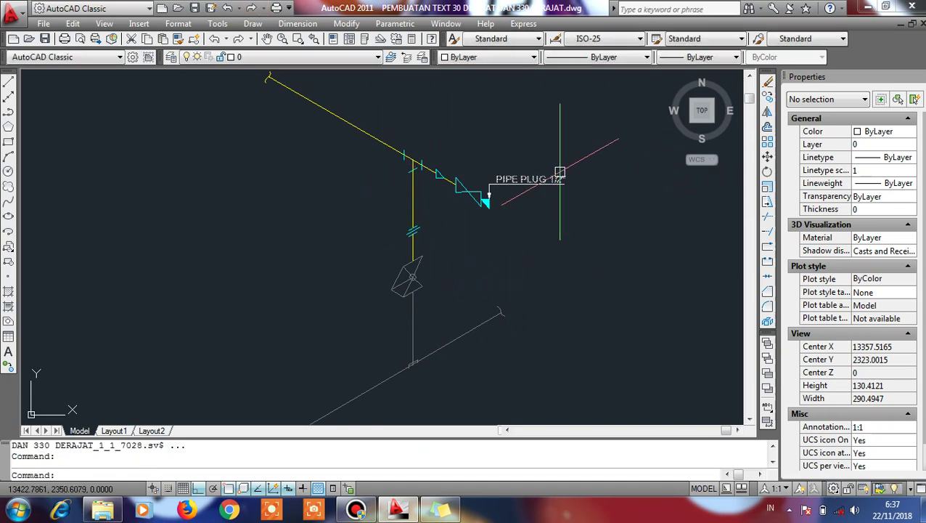
{"action": "middle_click_drag", "start_coordinate": [558, 200], "coordinate": [525, 251]}
{"action": "scroll", "coordinate": [513, 221], "scroll_direction": "up", "scroll_amount": 1}
{"action": "scroll", "coordinate": [501, 235], "scroll_direction": "up", "scroll_amount": 4}
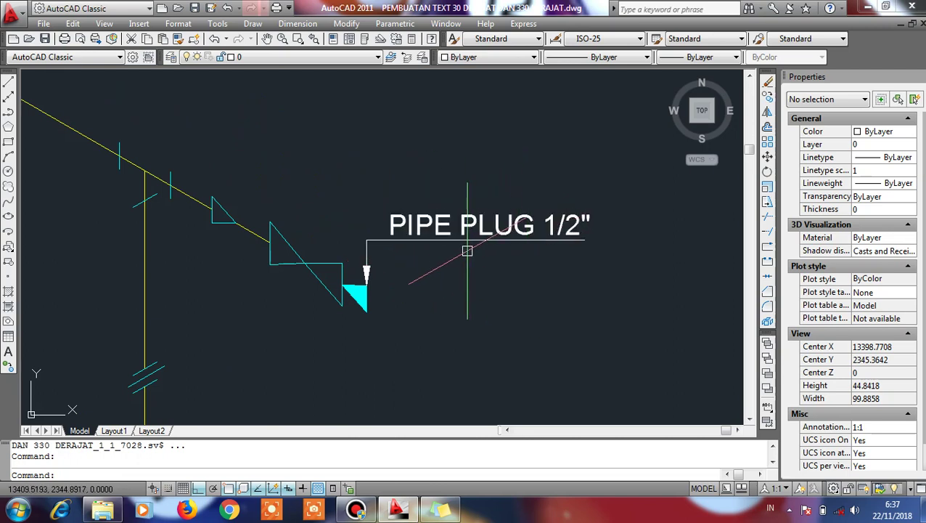
{"action": "scroll", "coordinate": [447, 213], "scroll_direction": "down", "scroll_amount": 2}
{"action": "scroll", "coordinate": [414, 244], "scroll_direction": "down", "scroll_amount": 4}
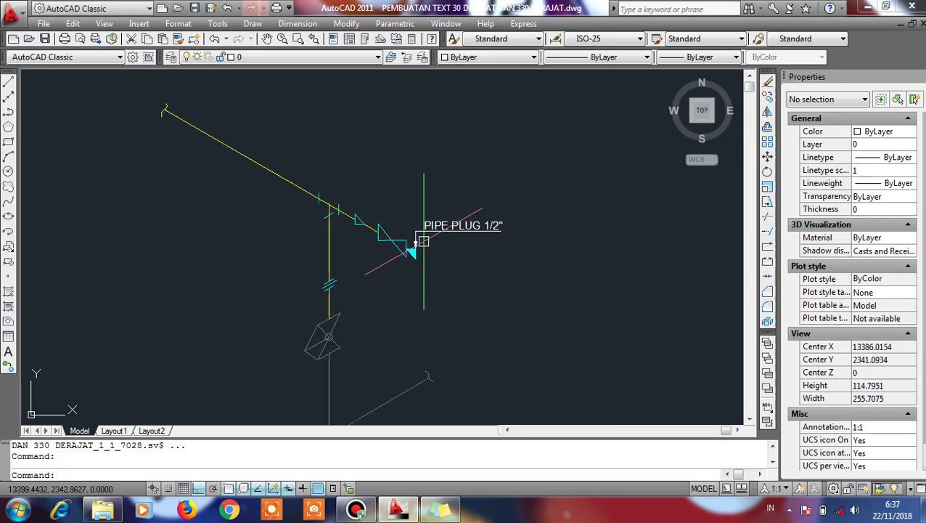
{"action": "scroll", "coordinate": [424, 236], "scroll_direction": "up", "scroll_amount": 5}
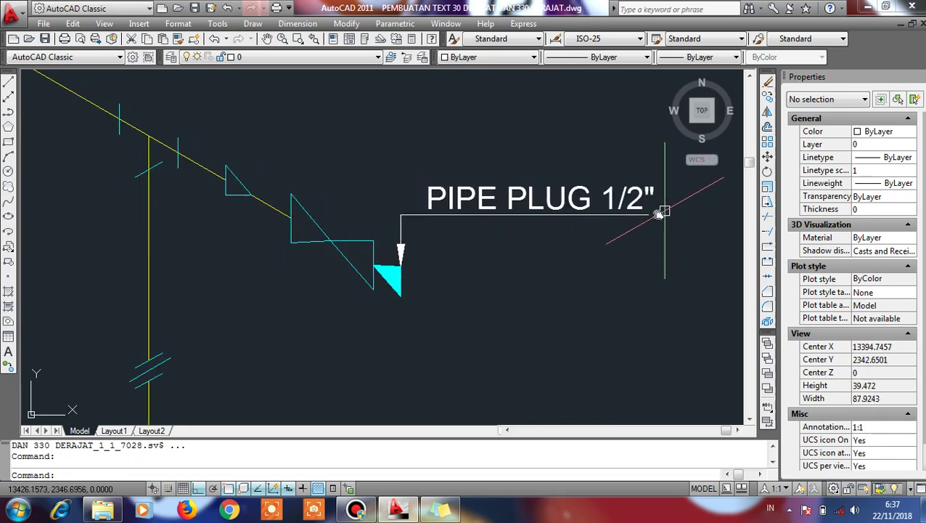
{"action": "middle_click_drag", "start_coordinate": [658, 207], "coordinate": [574, 256]}
{"action": "scroll", "coordinate": [410, 216], "scroll_direction": "down", "scroll_amount": 4}
{"action": "middle_click_drag", "start_coordinate": [341, 206], "coordinate": [624, 292]}
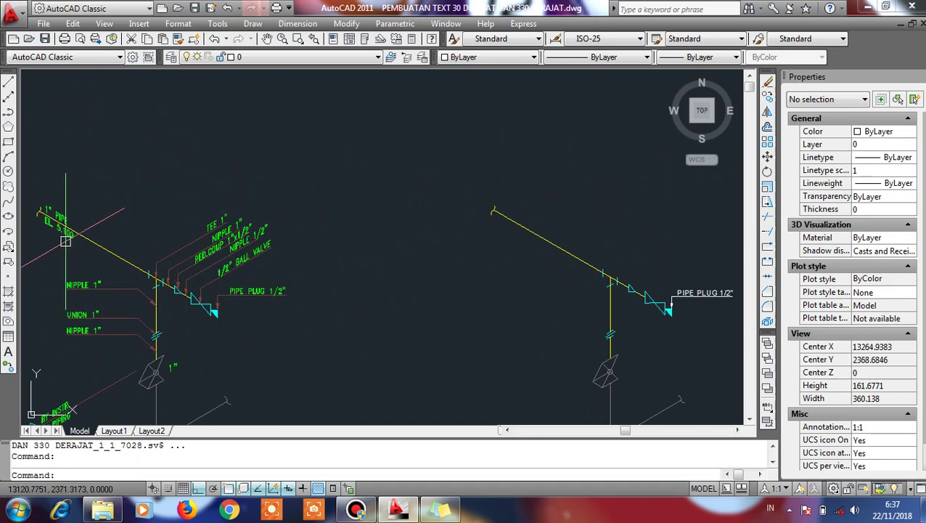
{"action": "middle_click_drag", "start_coordinate": [631, 312], "coordinate": [372, 230]}
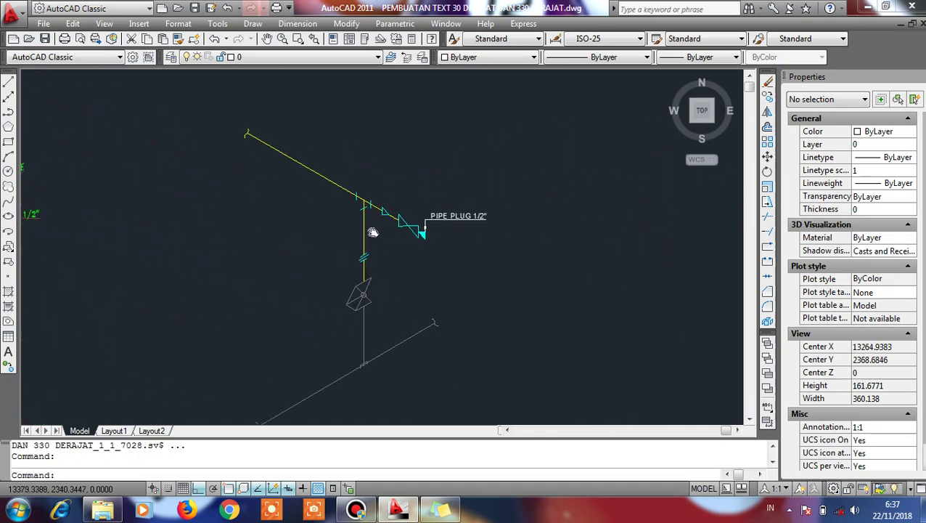
{"action": "middle_click_drag", "start_coordinate": [573, 219], "coordinate": [516, 254]}
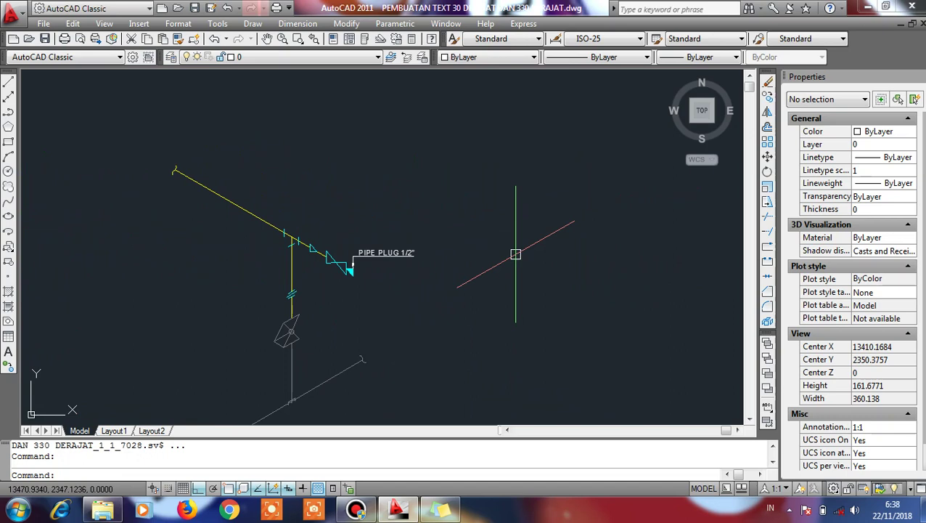
{"action": "type", "text": "DIM"}
Draw a short vertical leader in the empty space right of the pipe
{"action": "key", "text": "Return"}
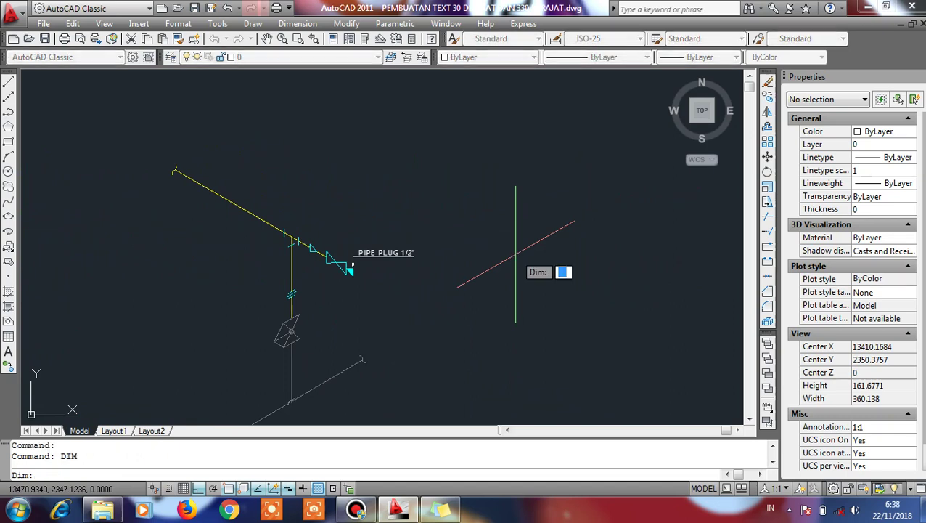
{"action": "type", "text": "L"}
{"action": "key", "text": "Return"}
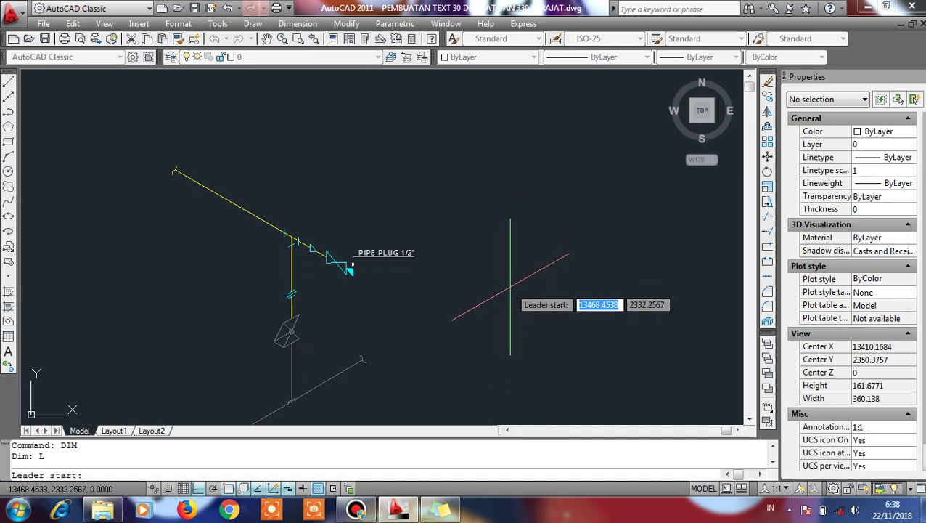
{"action": "left_click", "coordinate": [511, 284]}
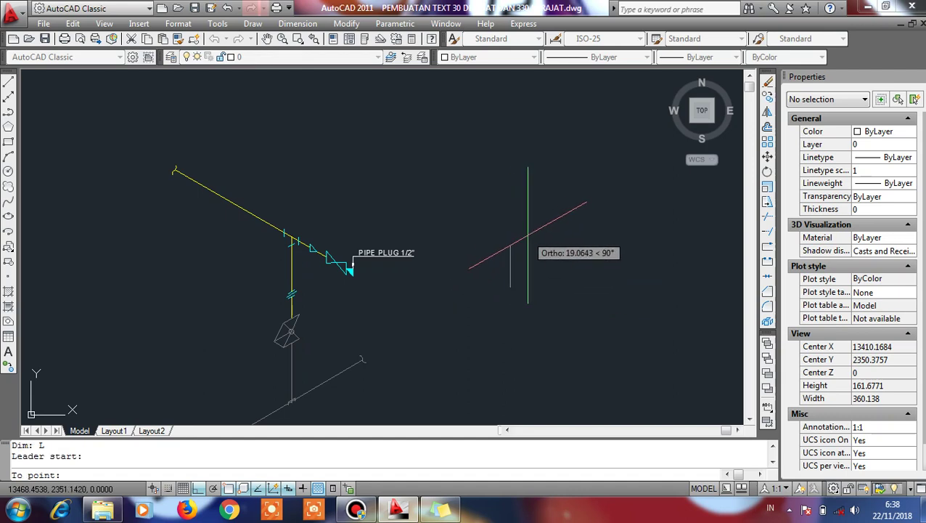
{"action": "left_click", "coordinate": [516, 260]}
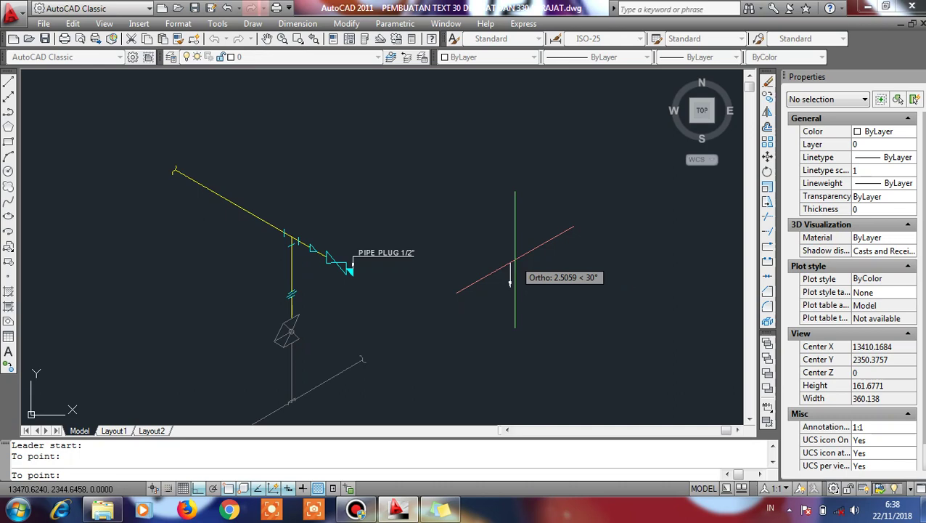
{"action": "key", "text": "Return"}
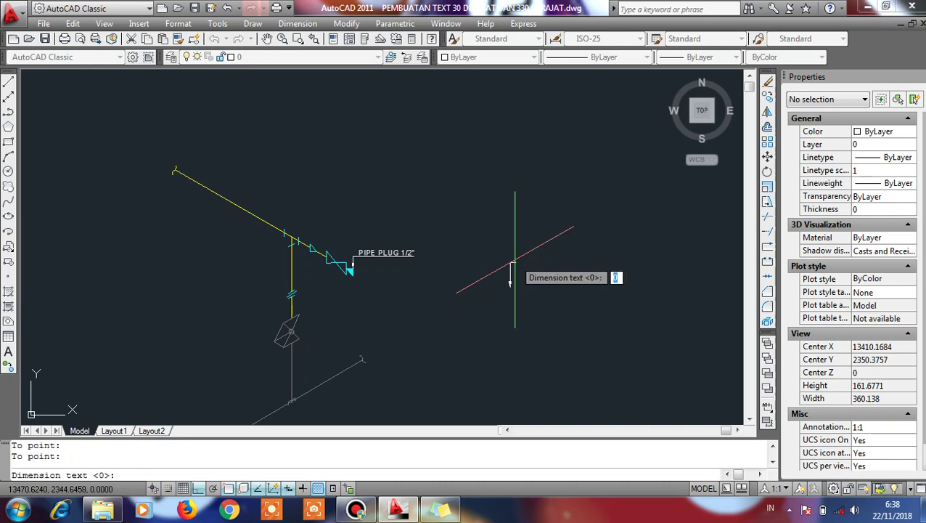
Label the leader PIPE PLUG 1/2" and exit dimensioning mode
{"action": "type", "text": "PE "}
{"action": "type", "text": "[P"}
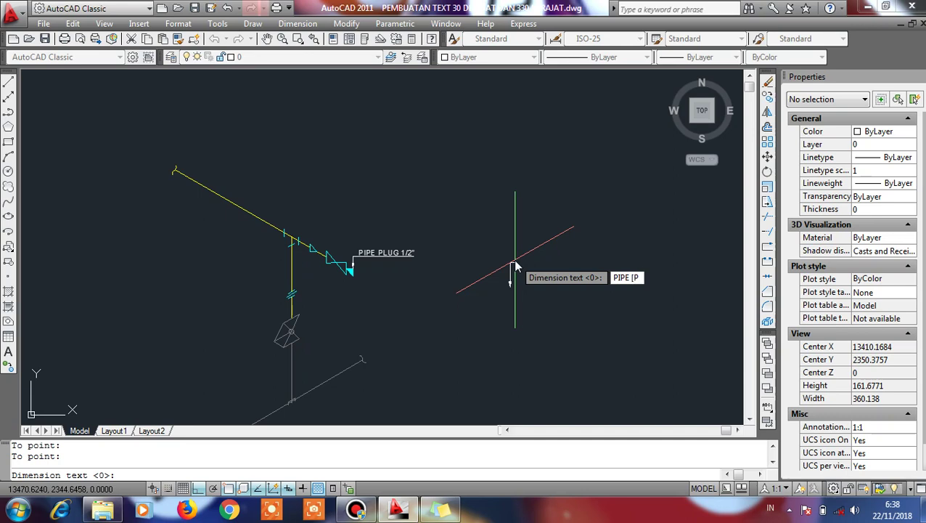
{"action": "key", "text": "BackSpace"}
{"action": "key", "text": "BackSpace"}
{"action": "type", "text": "P"}
{"action": "type", "text": "LUG"}
{"action": "type", "text": " 1/2\""}
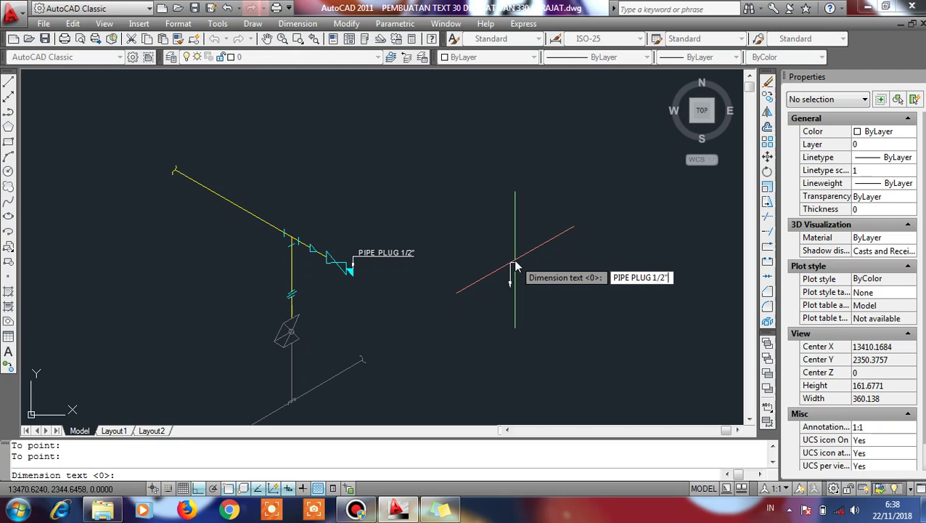
{"action": "key", "text": "Return"}
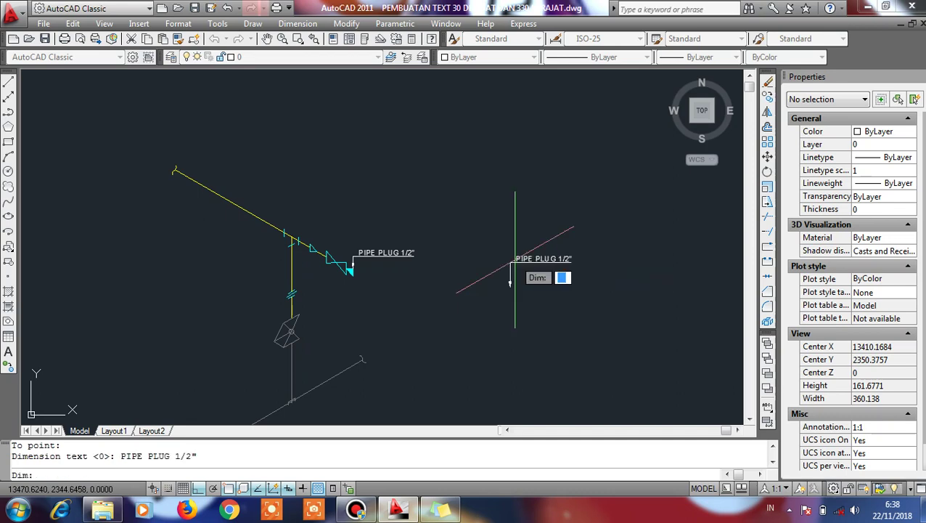
{"action": "key", "text": "Escape"}
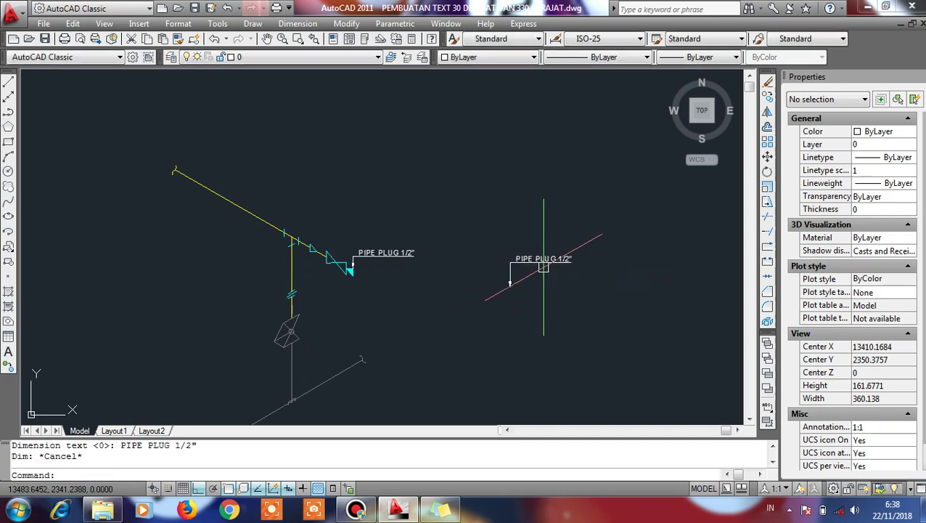
Add a vertical test leader right of the pipe labelled 12345
{"action": "type", "text": "DIM"}
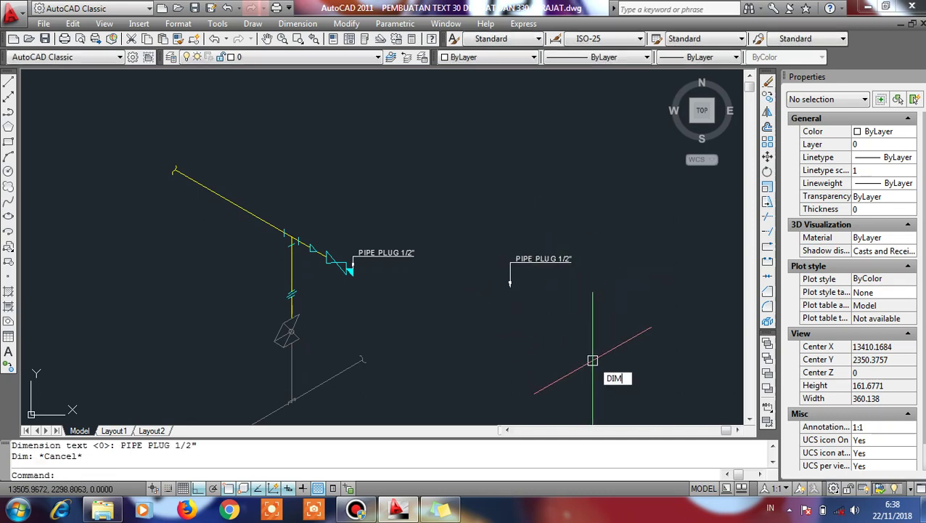
{"action": "key", "text": "Return"}
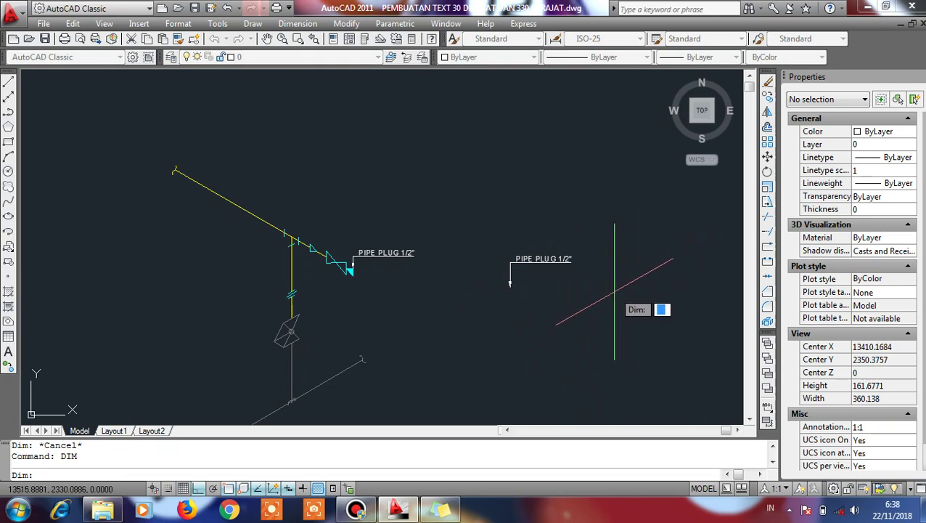
{"action": "type", "text": "L"}
{"action": "key", "text": "Return"}
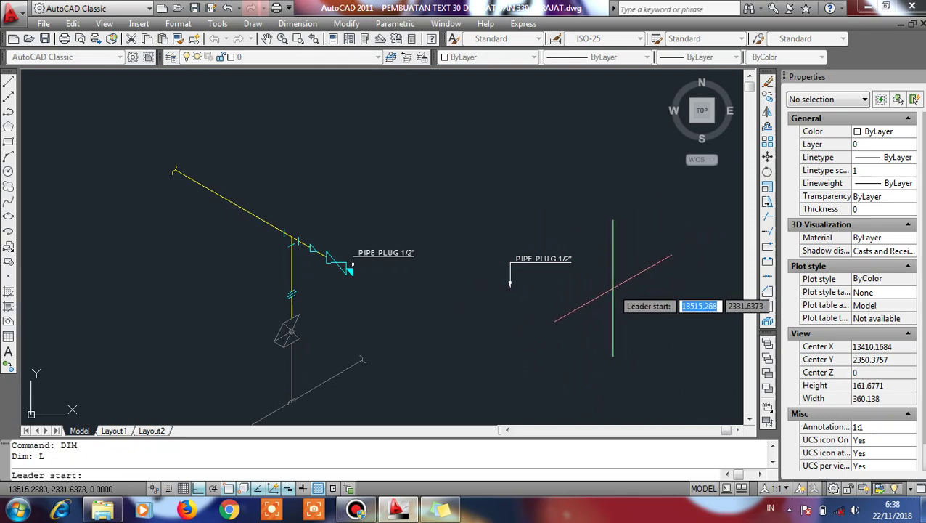
{"action": "left_click", "coordinate": [613, 287]}
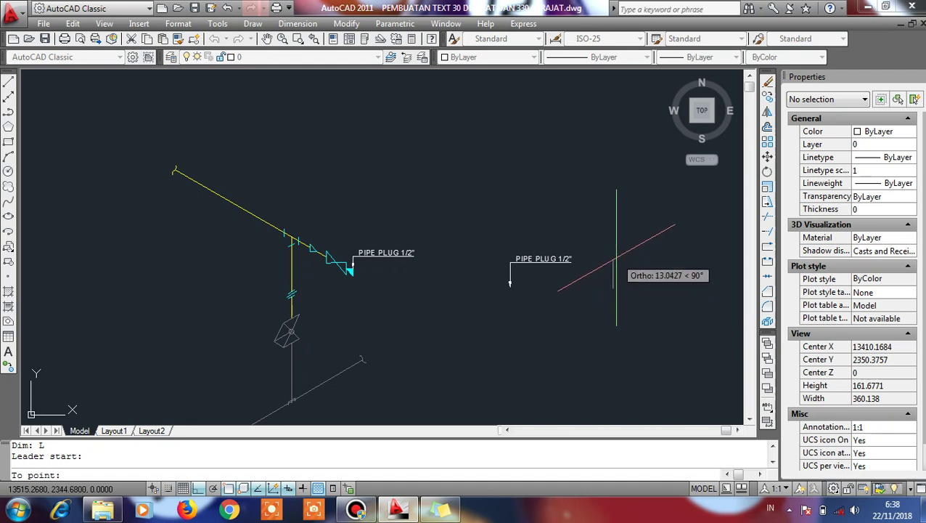
{"action": "left_click", "coordinate": [613, 259]}
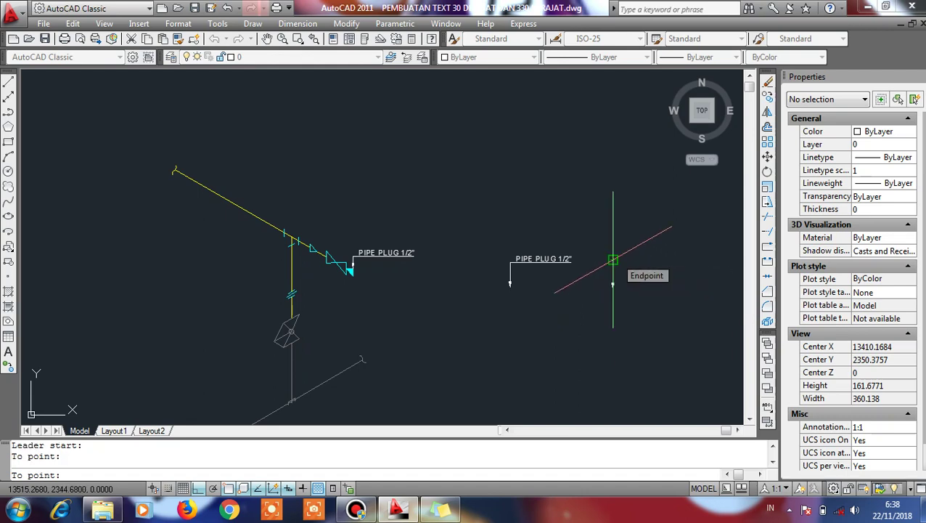
{"action": "key", "text": "Return"}
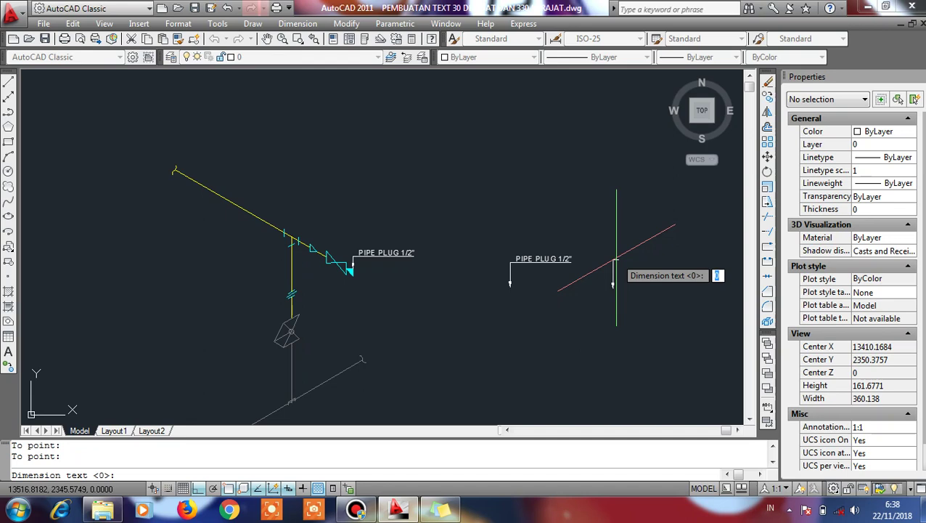
{"action": "type", "text": "123"}
{"action": "type", "text": "45"}
{"action": "key", "text": "Return"}
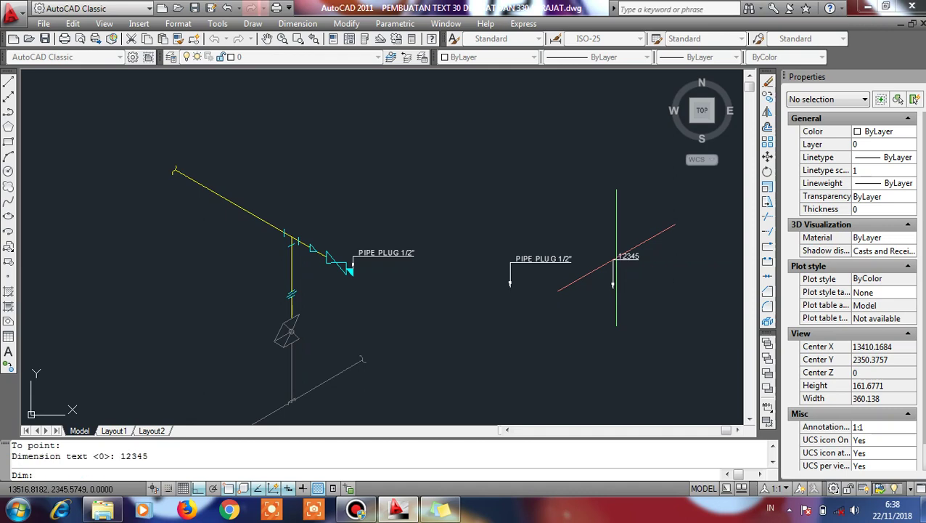
{"action": "key", "text": "Escape"}
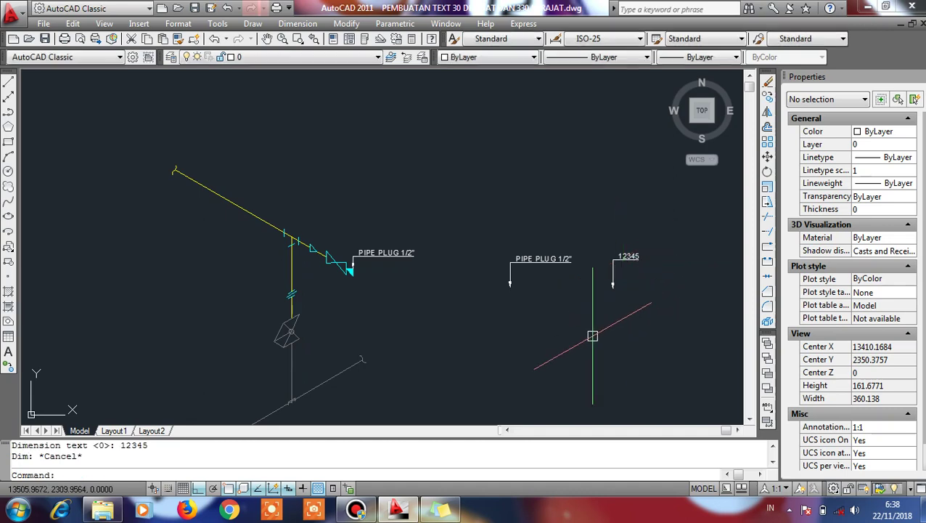
Add a second vertical test leader lower down labelled 6789
{"action": "type", "text": "DIM"}
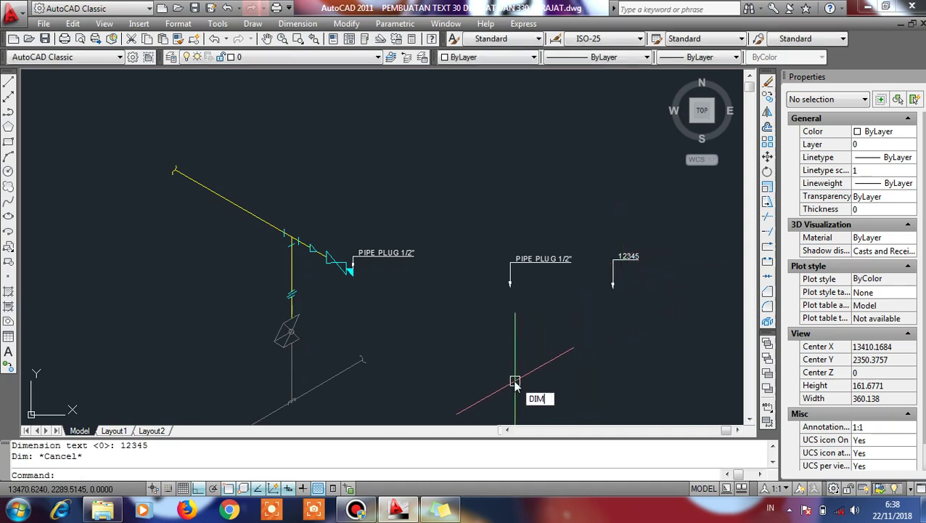
{"action": "key", "text": "Return"}
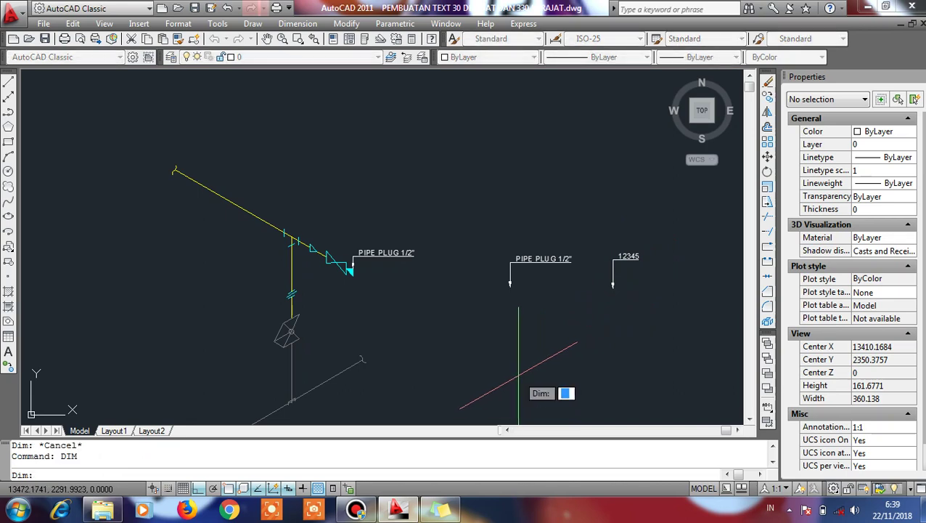
{"action": "type", "text": "L"}
{"action": "key", "text": "Return"}
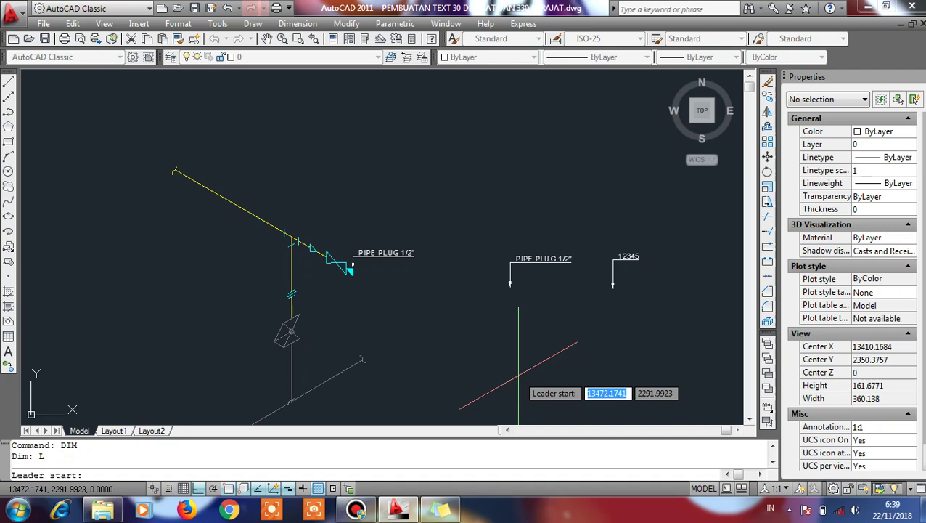
{"action": "left_click", "coordinate": [518, 376]}
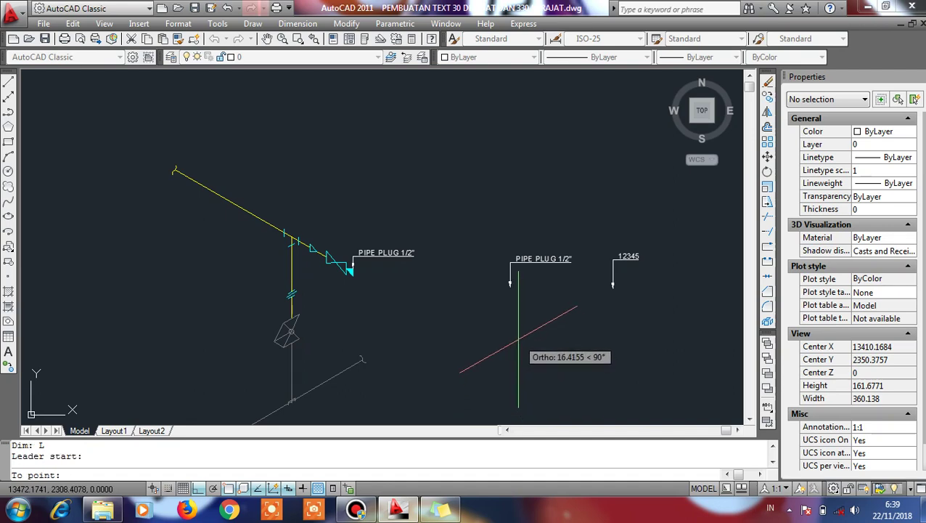
{"action": "left_click", "coordinate": [518, 339]}
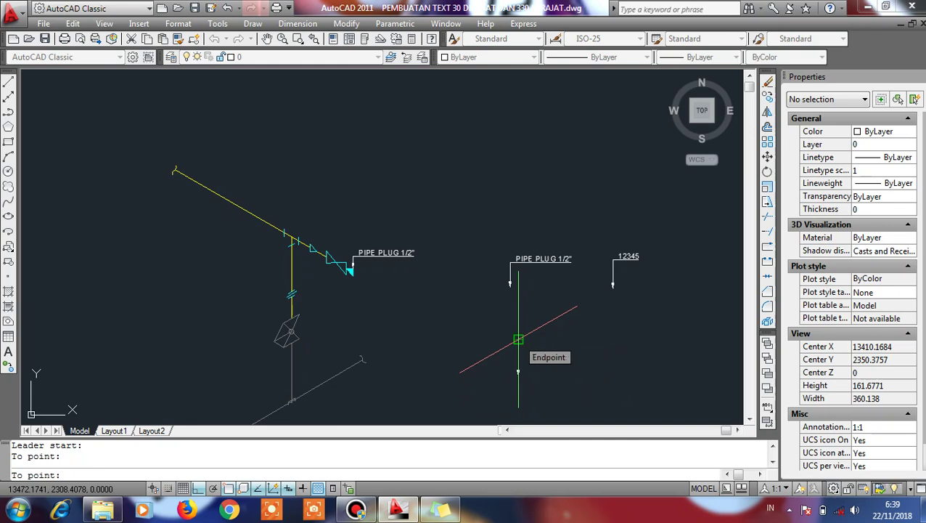
{"action": "key", "text": "Return"}
{"action": "type", "text": "67"}
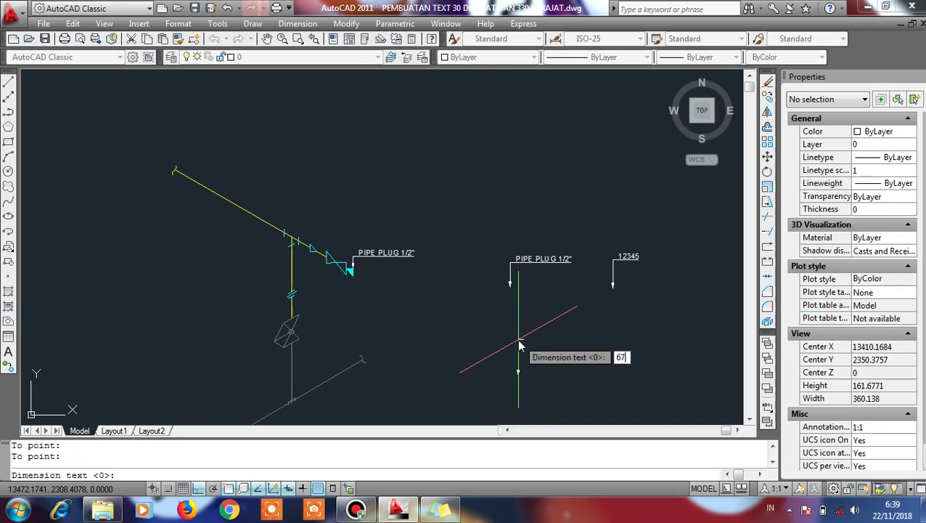
{"action": "type", "text": "89"}
{"action": "key", "text": "Return"}
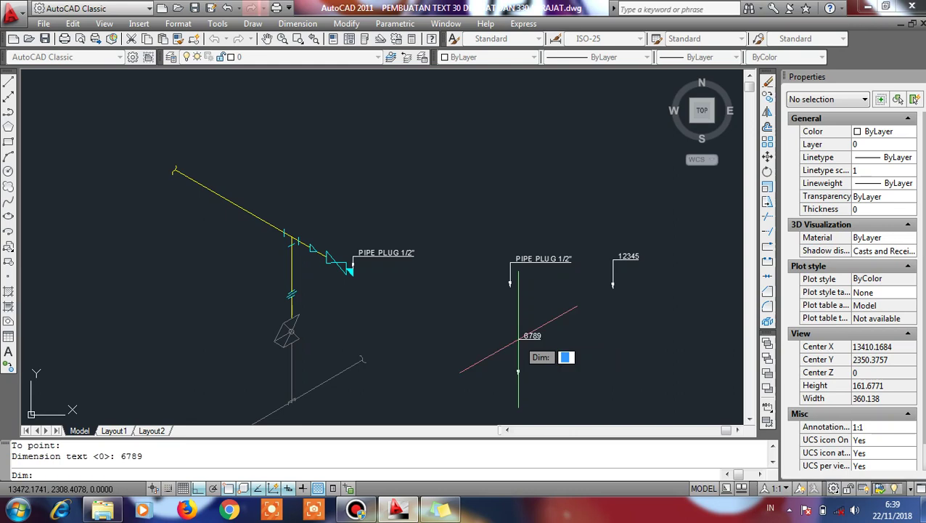
{"action": "key", "text": "Escape"}
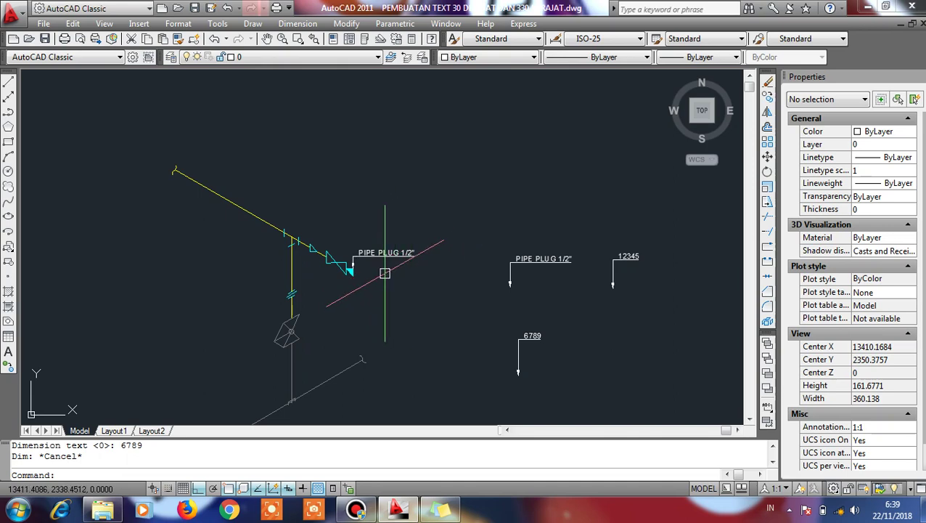
Pan to the pipe plug and start a DIM leader at the plug
{"action": "middle_click_drag", "start_coordinate": [178, 265], "coordinate": [348, 211]}
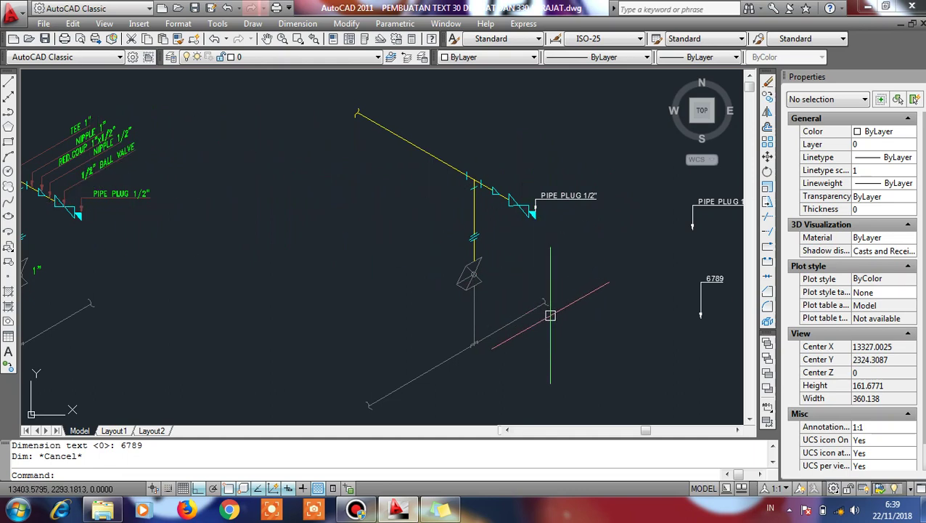
{"action": "type", "text": "DIM"}
{"action": "key", "text": "Return"}
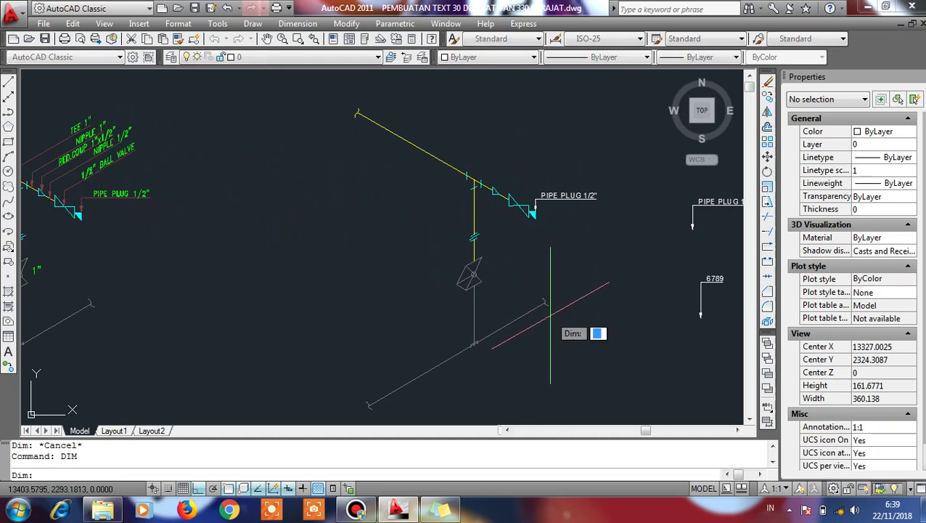
{"action": "type", "text": "L"}
{"action": "key", "text": "Return"}
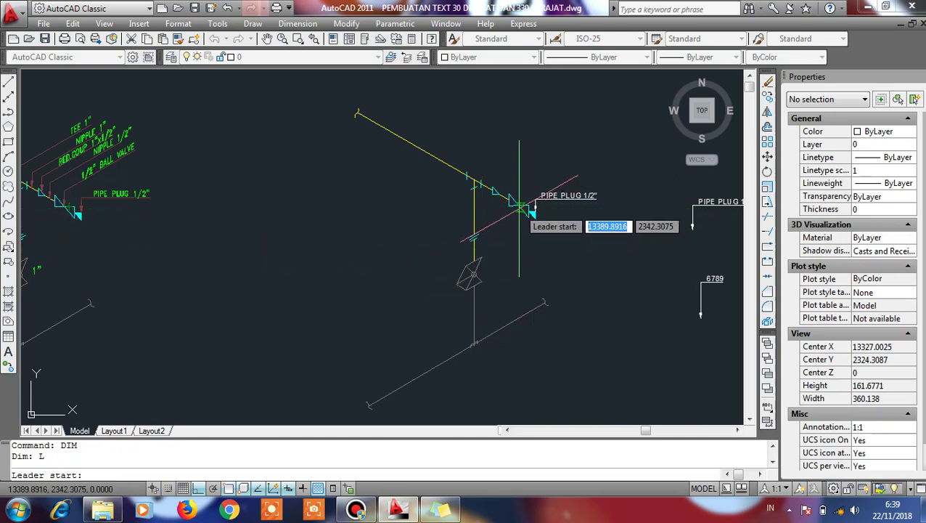
{"action": "left_click", "coordinate": [518, 207]}
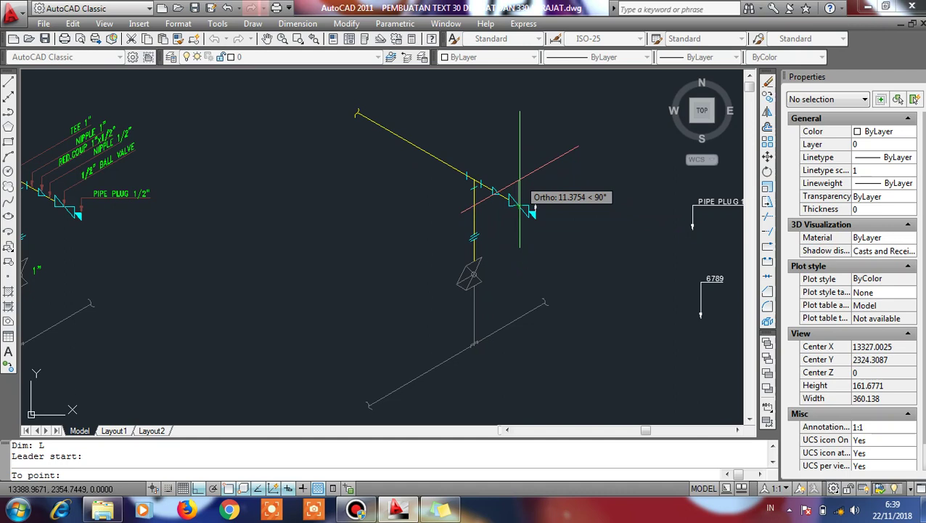
Cycle through the top, left and right isoplanes with F5, then cancel the leader
{"action": "key", "text": "F5"}
{"action": "key", "text": "F5"}
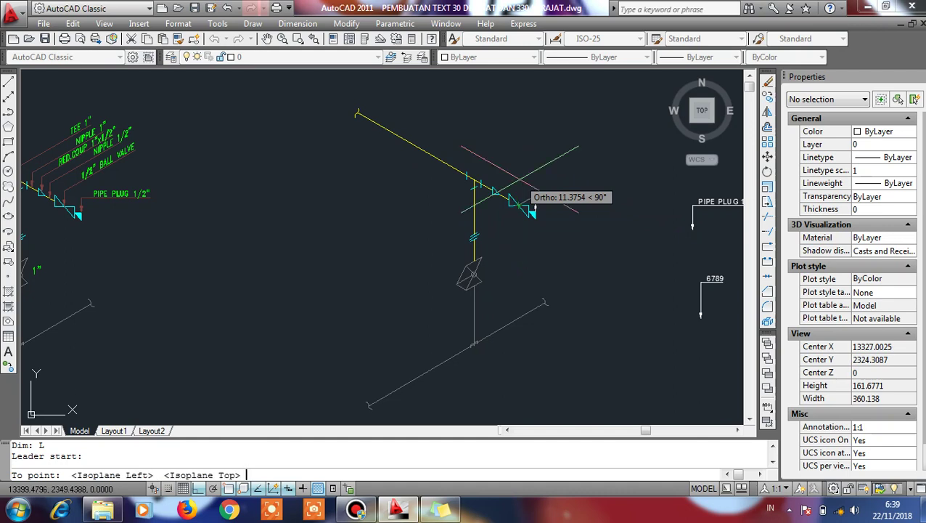
{"action": "key", "text": "F5"}
{"action": "key", "text": "F5"}
{"action": "key", "text": "F5"}
{"action": "key", "text": "F5"}
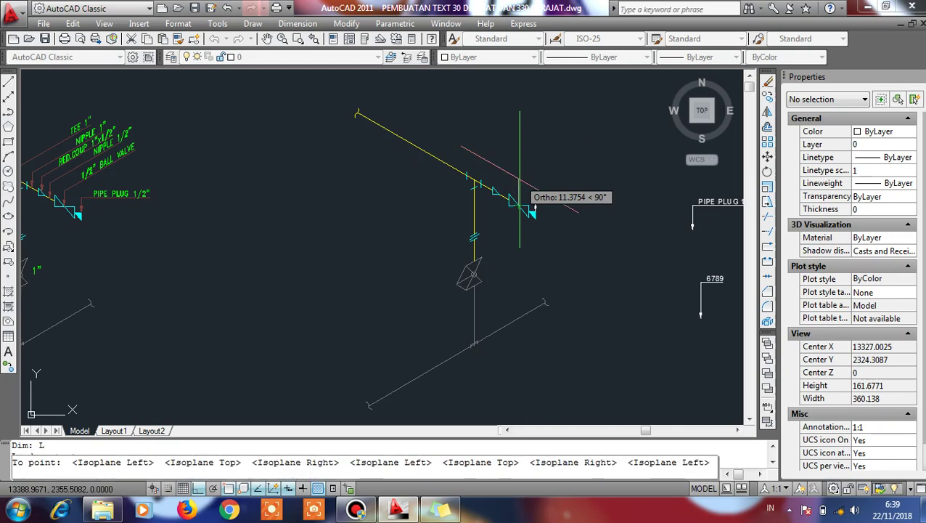
{"action": "key", "text": "F5"}
{"action": "key", "text": "F5"}
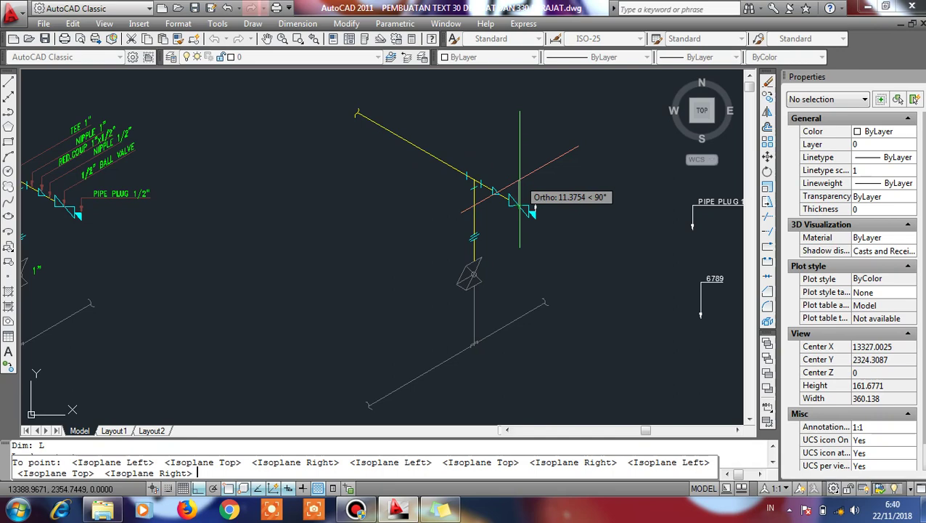
{"action": "key", "text": "F5"}
{"action": "key", "text": "F5"}
{"action": "key", "text": "F5"}
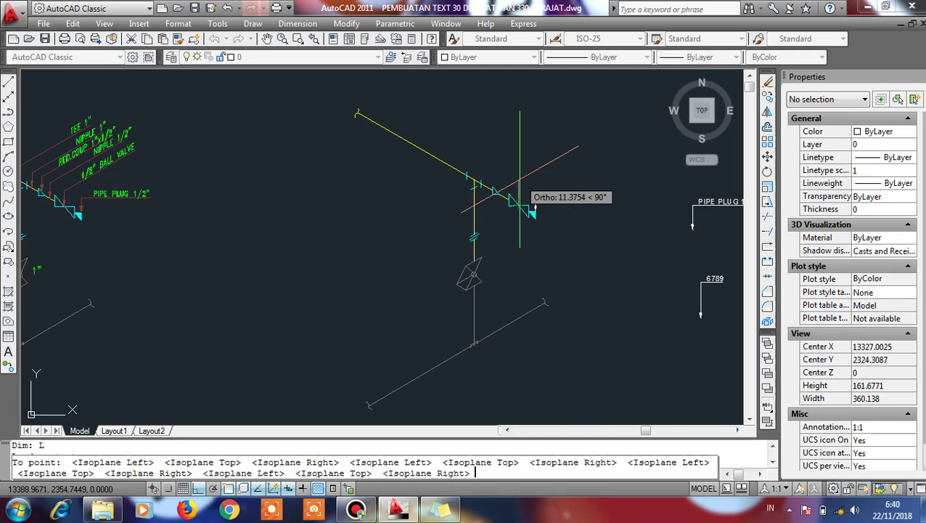
{"action": "key", "text": "F5"}
{"action": "key", "text": "F5"}
{"action": "key", "text": "F5"}
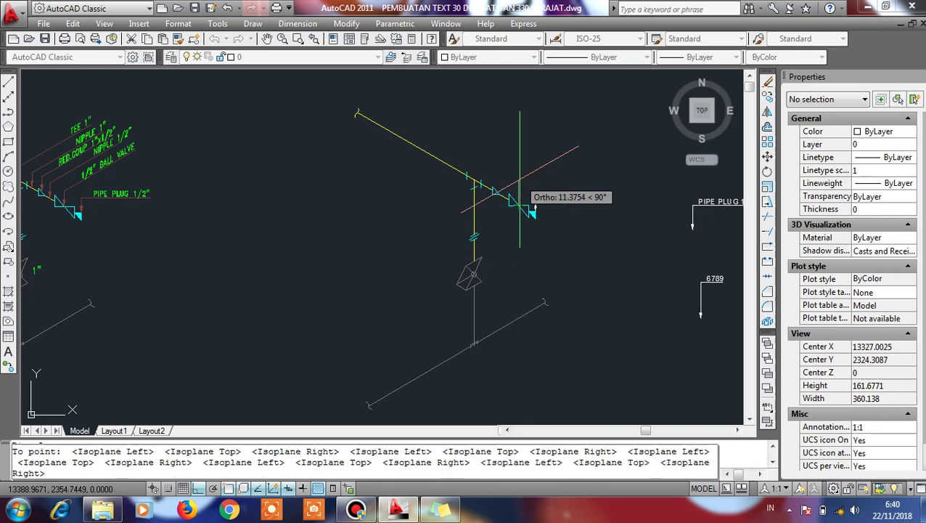
{"action": "key", "text": "F5"}
{"action": "key", "text": "F5"}
{"action": "key", "text": "F5"}
{"action": "key", "text": "F5"}
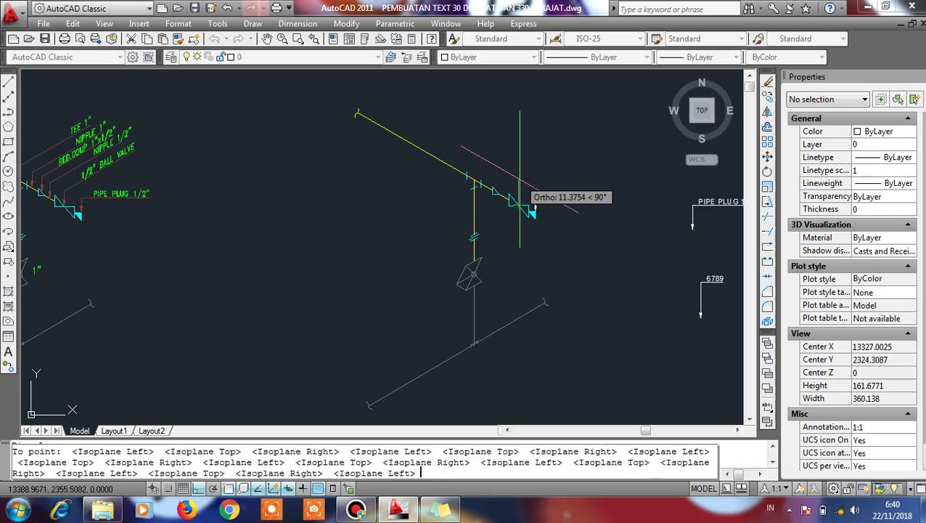
{"action": "key", "text": "F5"}
{"action": "key", "text": "F5"}
{"action": "key", "text": "F5"}
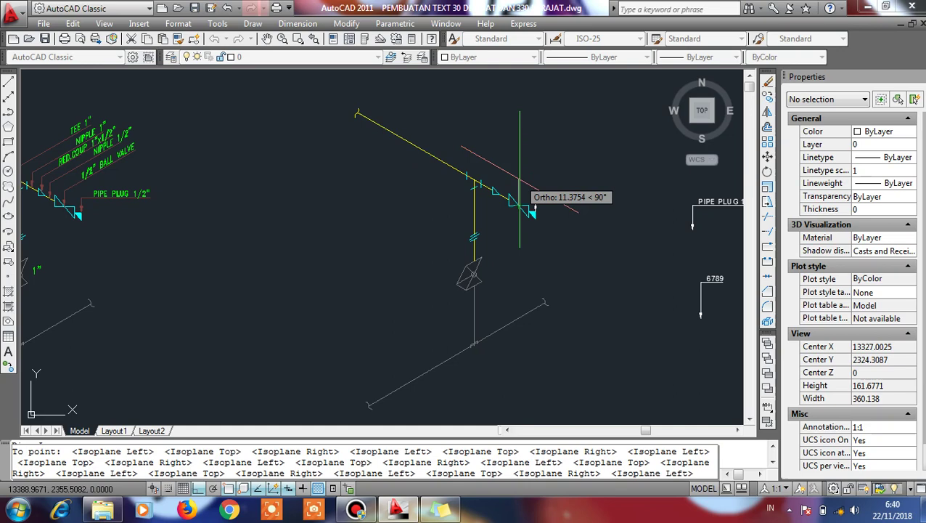
{"action": "key", "text": "F5"}
{"action": "key", "text": "F5"}
{"action": "key", "text": "F5"}
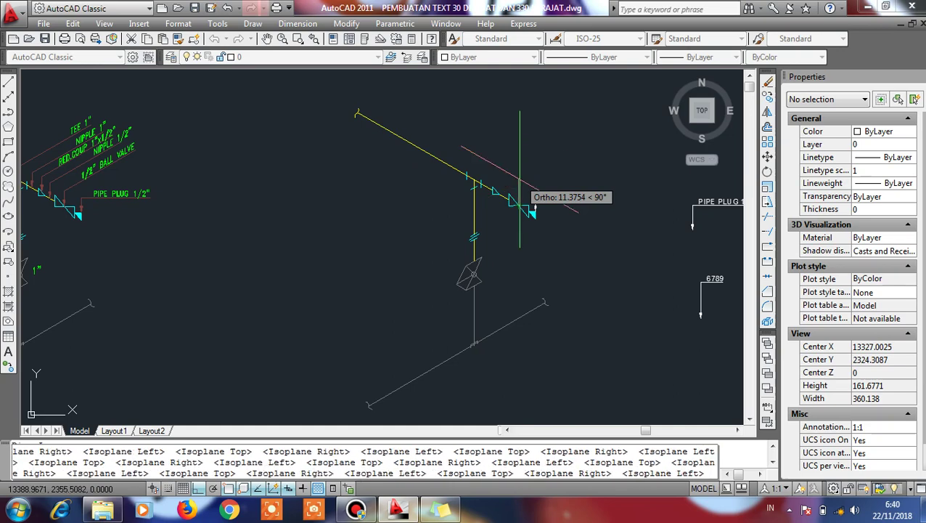
{"action": "key", "text": "F5"}
{"action": "key", "text": "F5"}
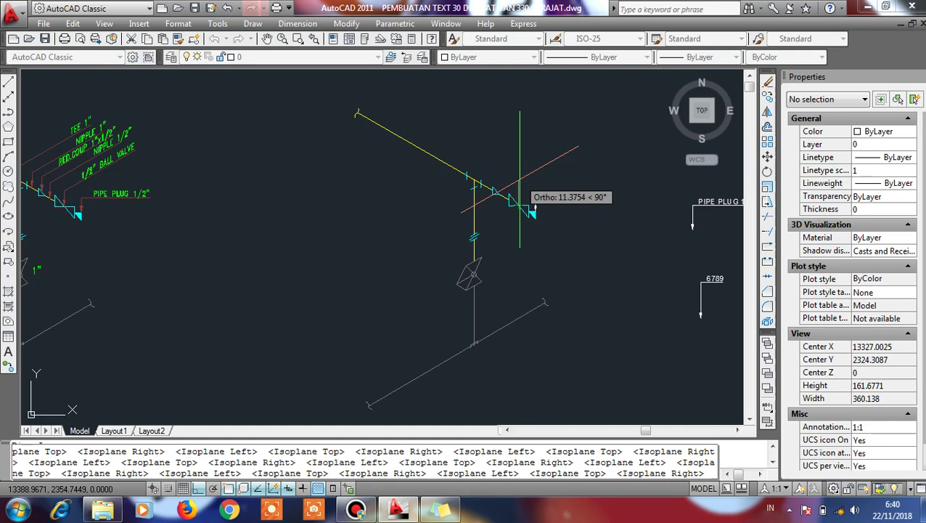
{"action": "key", "text": "F5"}
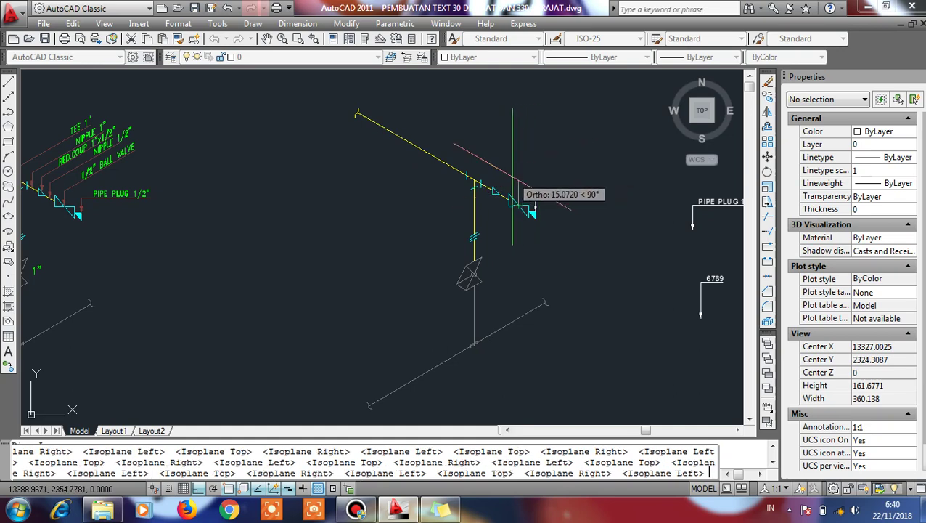
{"action": "key", "text": "F5"}
{"action": "key", "text": "F5"}
{"action": "key", "text": "F5"}
{"action": "key", "text": "F5"}
{"action": "key", "text": "F5"}
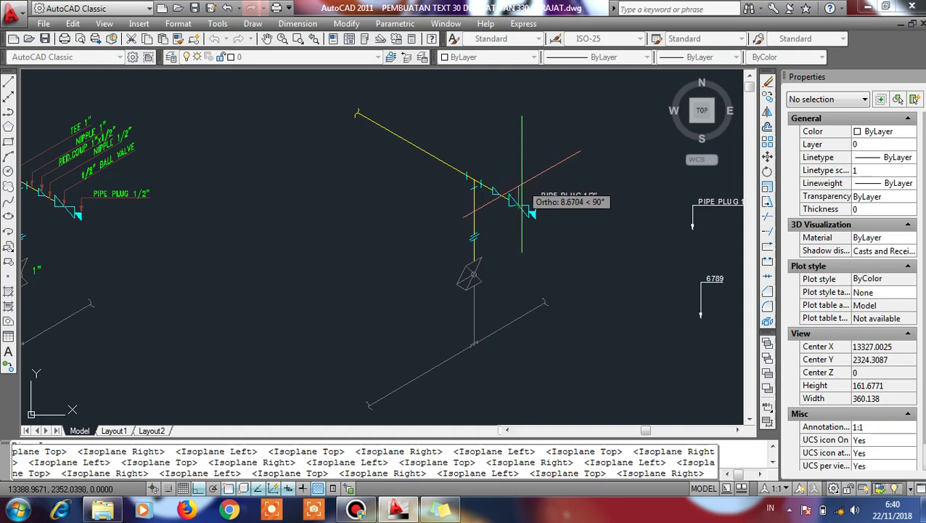
{"action": "key", "text": "Escape"}
{"action": "key", "text": "Escape"}
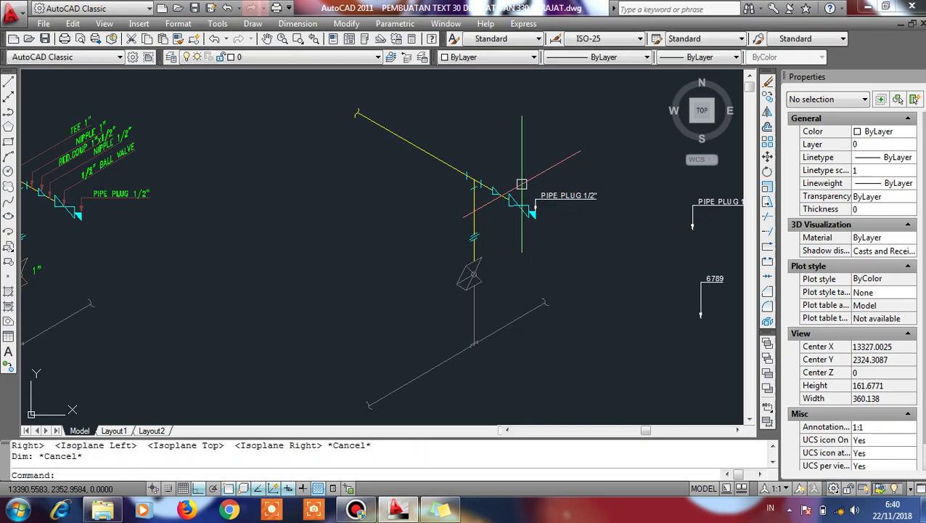
Draw a DIM leader up from the pipe plug with a 30° bend, then cancel it
{"action": "type", "text": "DI"}
{"action": "type", "text": "M"}
{"action": "key", "text": "Return"}
{"action": "type", "text": "L"}
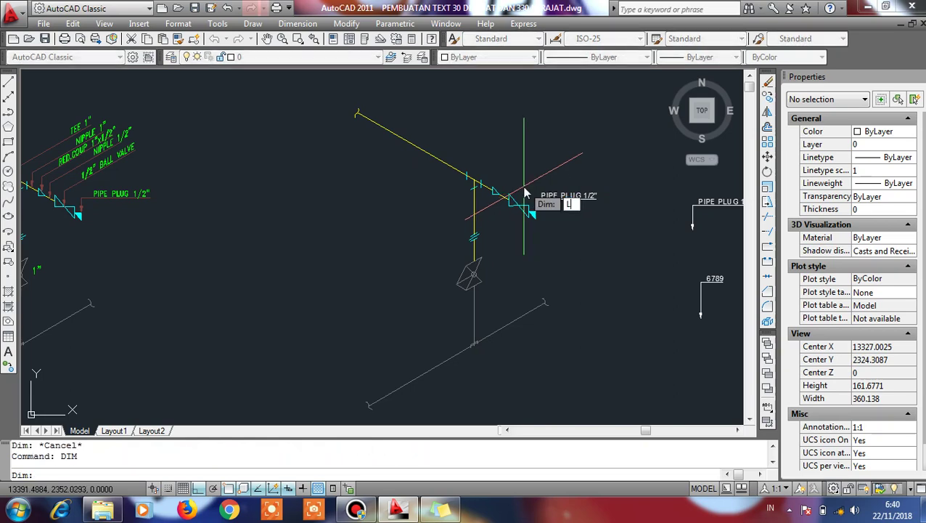
{"action": "key", "text": "Return"}
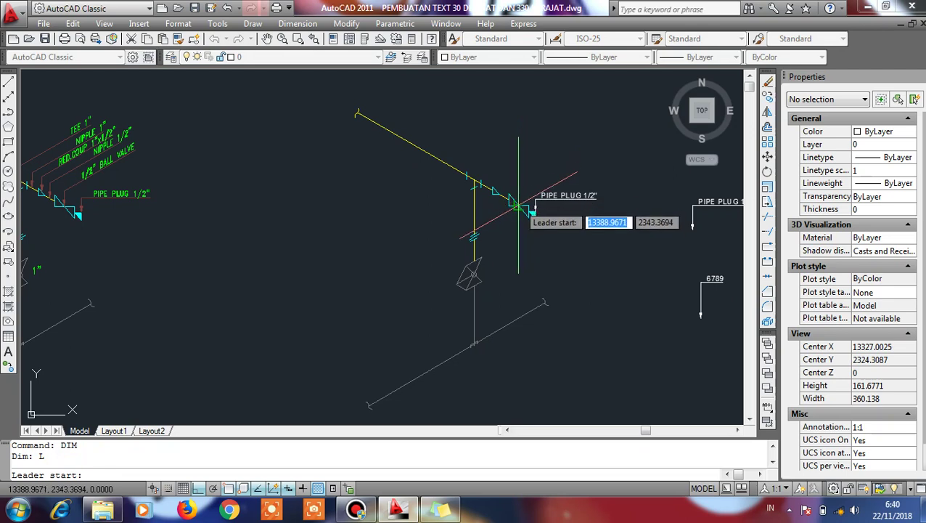
{"action": "left_click", "coordinate": [519, 208]}
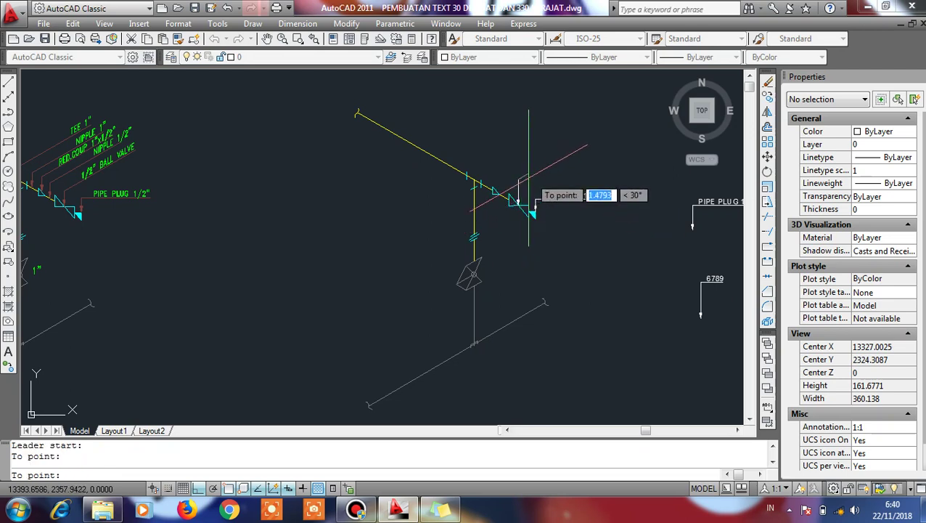
{"action": "left_click", "coordinate": [519, 180]}
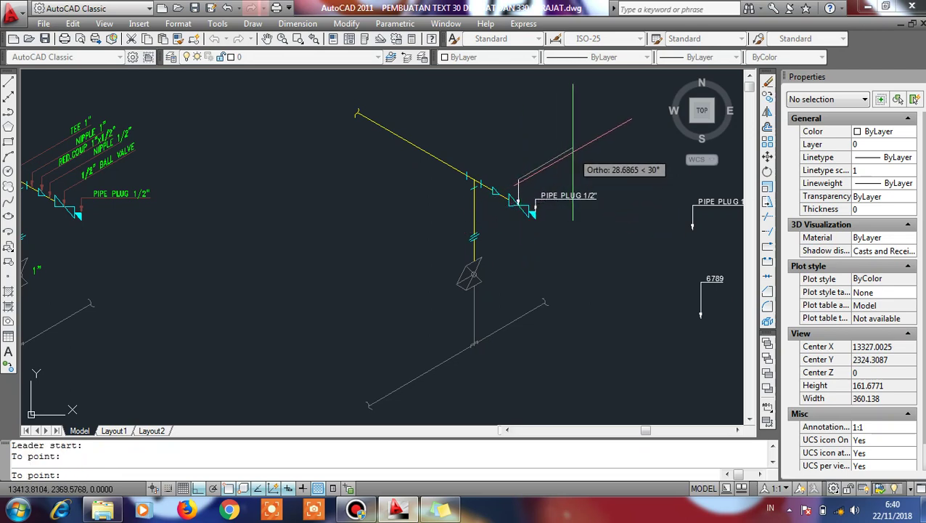
{"action": "left_click", "coordinate": [572, 151]}
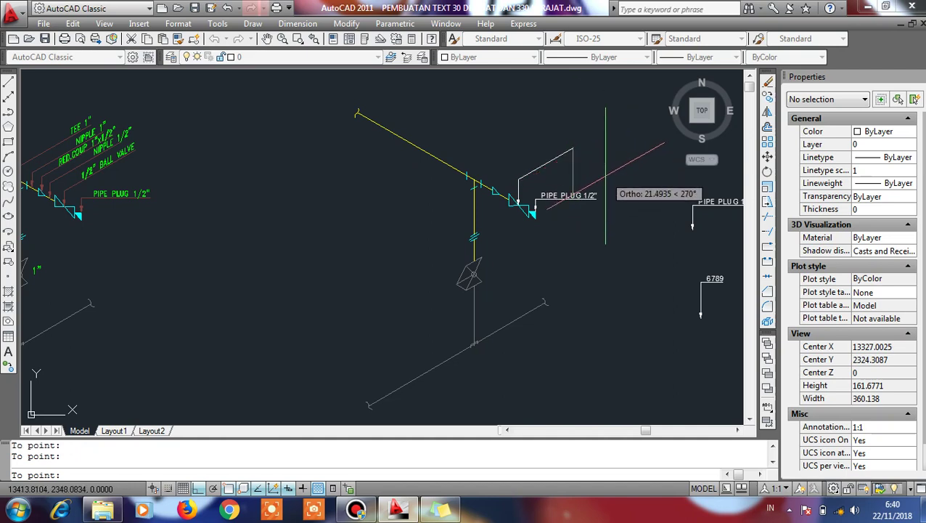
{"action": "key", "text": "Escape"}
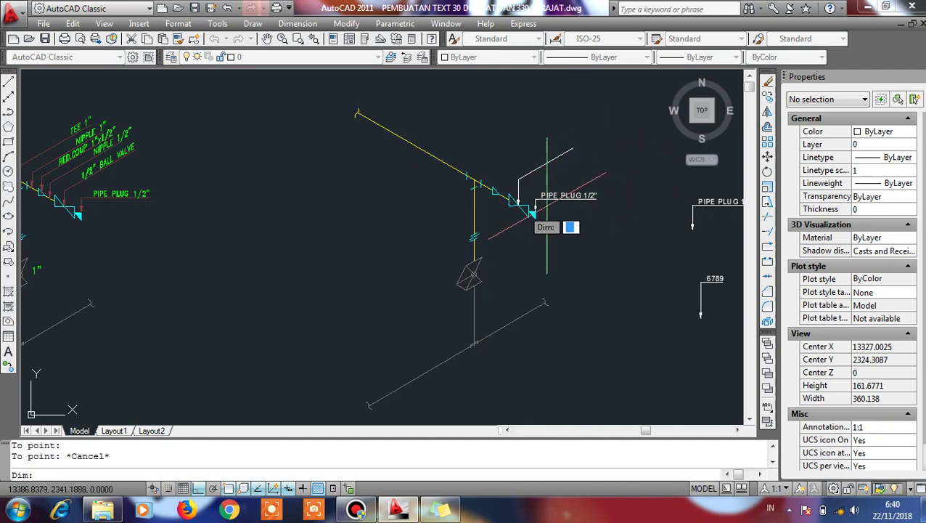
{"action": "key", "text": "Escape"}
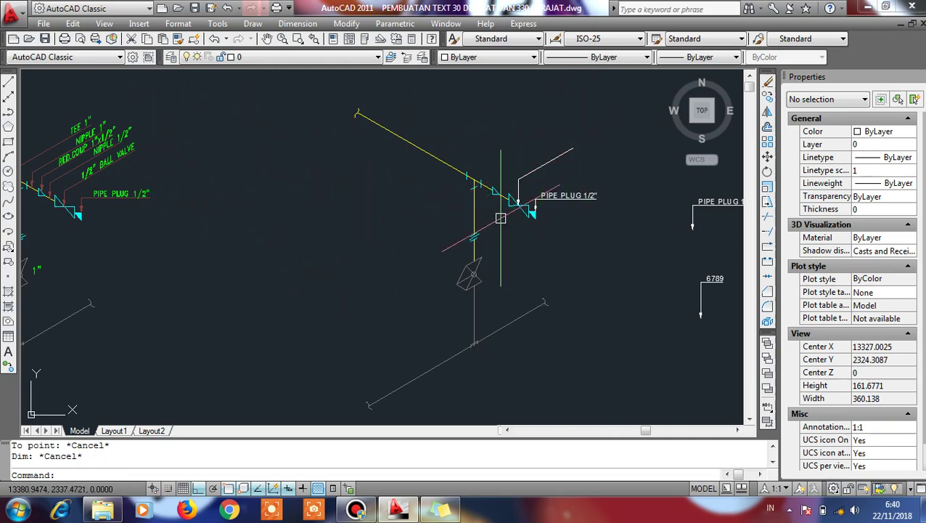
Start a multiline text box with its first corner beside the pipe run
{"action": "type", "text": "t"}
{"action": "key", "text": "Return"}
{"action": "left_click", "coordinate": [301, 270]}
Open the text editor and change its oblique angle to 30
{"action": "left_click", "coordinate": [301, 271]}
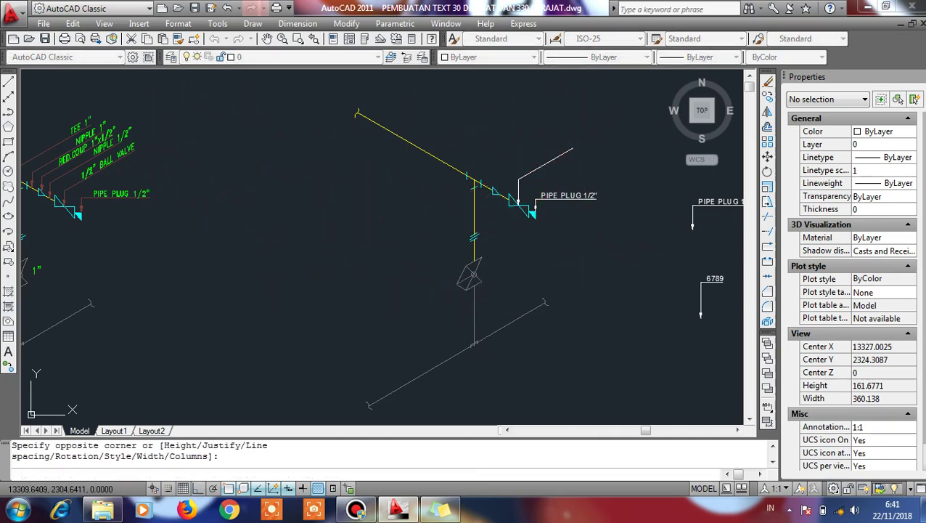
{"action": "left_click", "coordinate": [423, 208]}
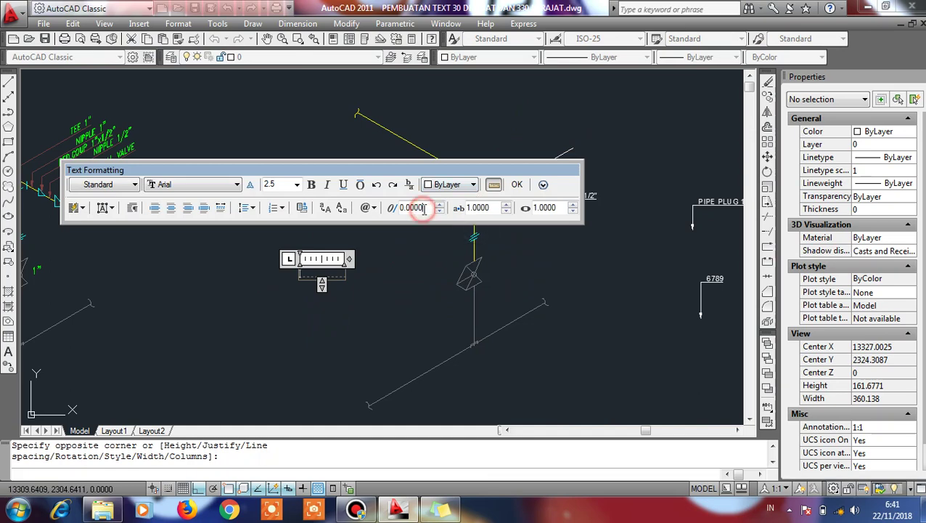
{"action": "key", "text": "BackSpace"}
{"action": "key", "text": "BackSpace"}
{"action": "key", "text": "BackSpace"}
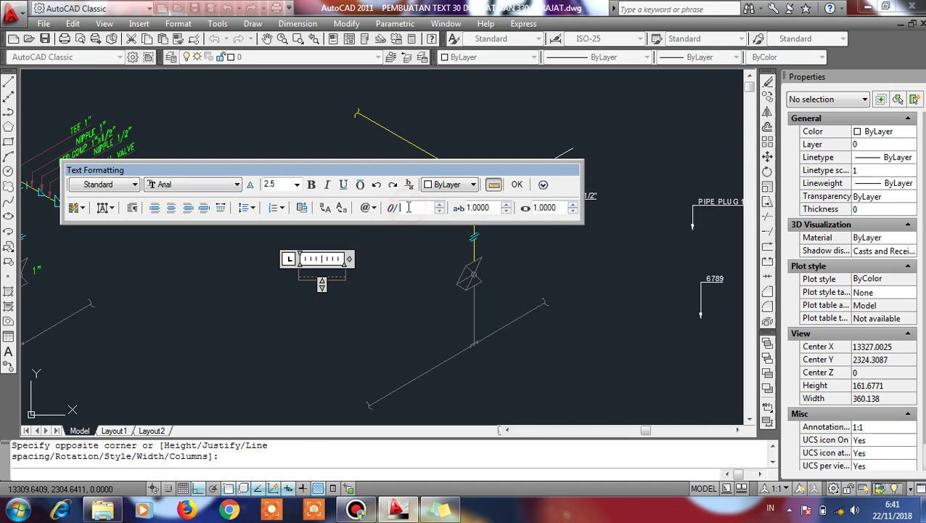
{"action": "type", "text": "30"}
{"action": "left_click", "coordinate": [313, 280]}
Close the empty editor, zoom in and inspect the existing 1/2" BALL VALVE label
{"action": "left_click", "coordinate": [210, 282]}
{"action": "scroll", "coordinate": [94, 167], "scroll_direction": "up", "scroll_amount": 3}
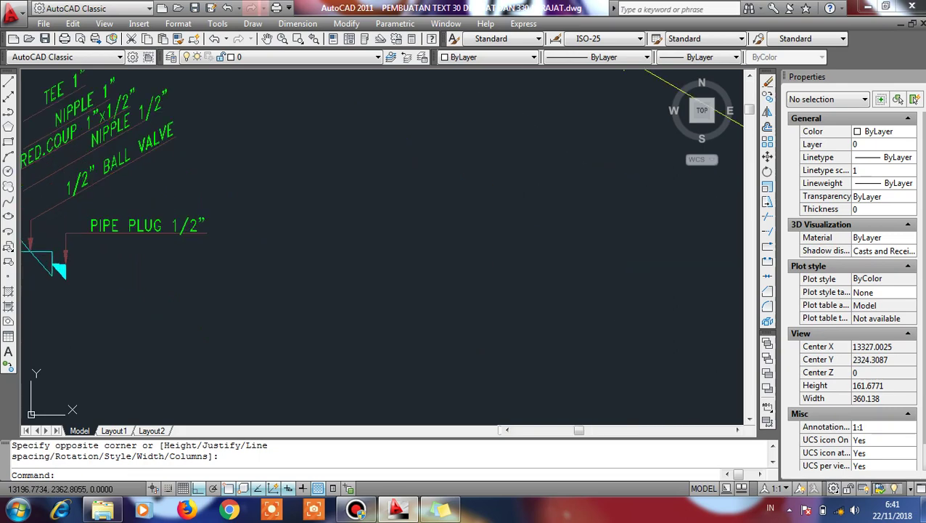
{"action": "left_click", "coordinate": [68, 180]}
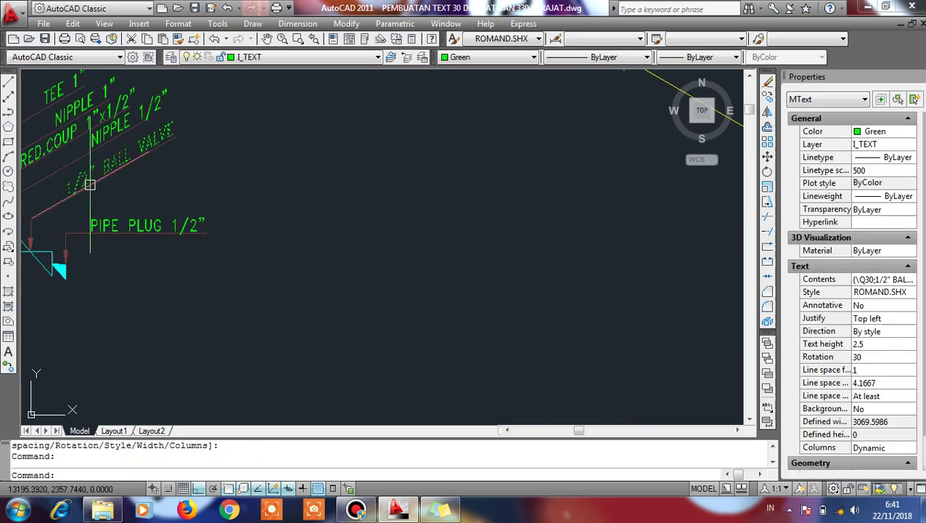
{"action": "key", "text": "Escape"}
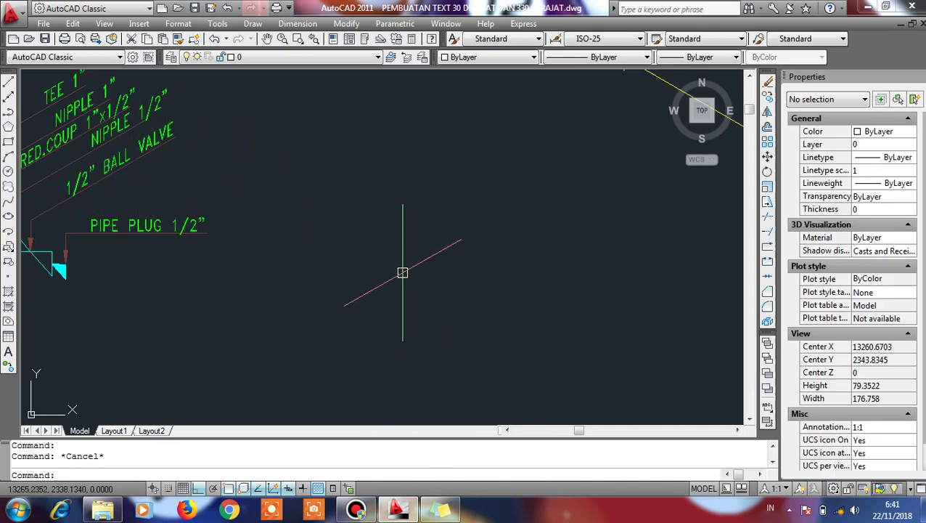
Draw a new MTEXT box beside the pipe crossing with oblique angle 30
{"action": "type", "text": "t"}
{"action": "key", "text": "Return"}
{"action": "left_click", "coordinate": [397, 266]}
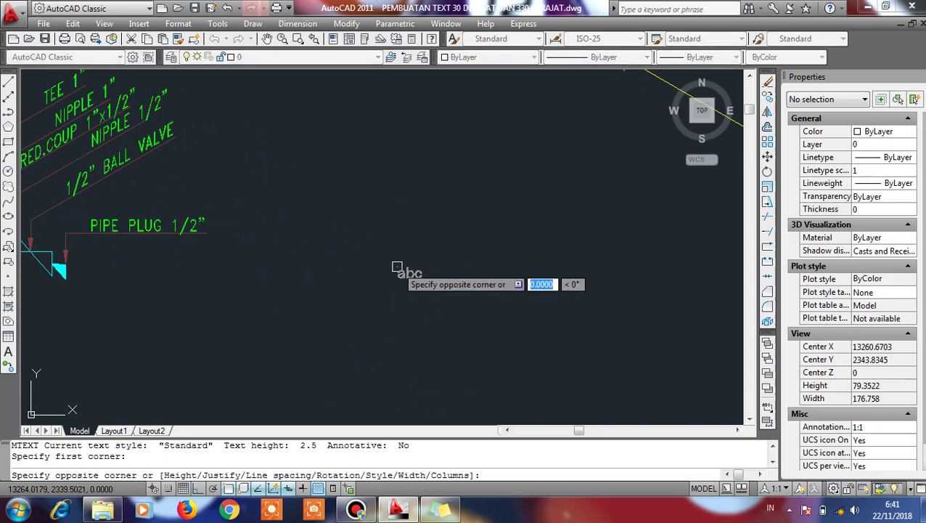
{"action": "left_click", "coordinate": [465, 304]}
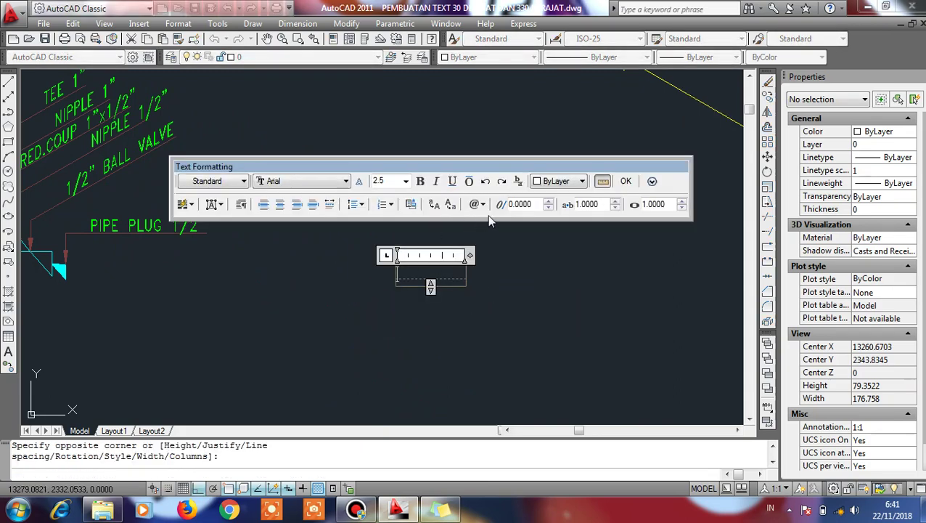
{"action": "double_click", "coordinate": [527, 208]}
{"action": "key", "text": "BackSpace"}
{"action": "type", "text": "30"}
{"action": "left_click", "coordinate": [413, 273]}
Enter 1/2", BALL and VALVE on separate lines and place the label
{"action": "type", "text": "1/2"}
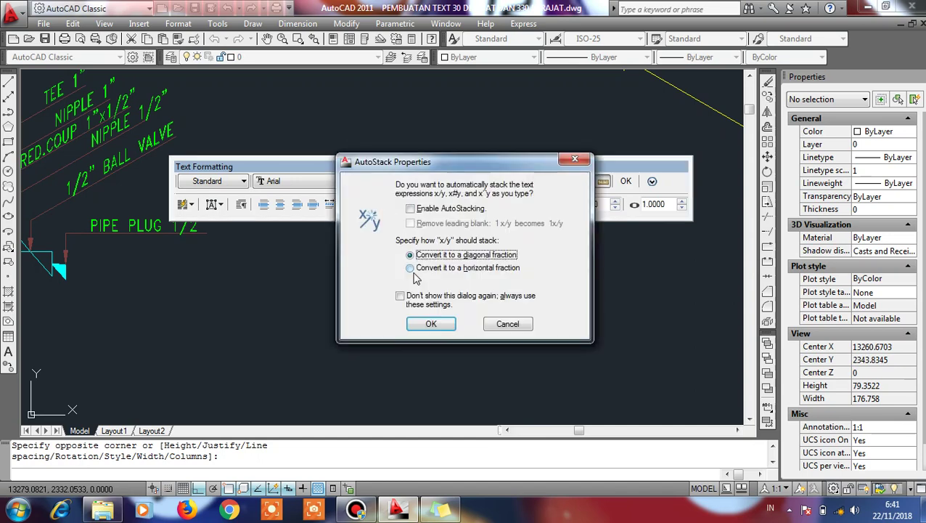
{"action": "left_click", "coordinate": [429, 325]}
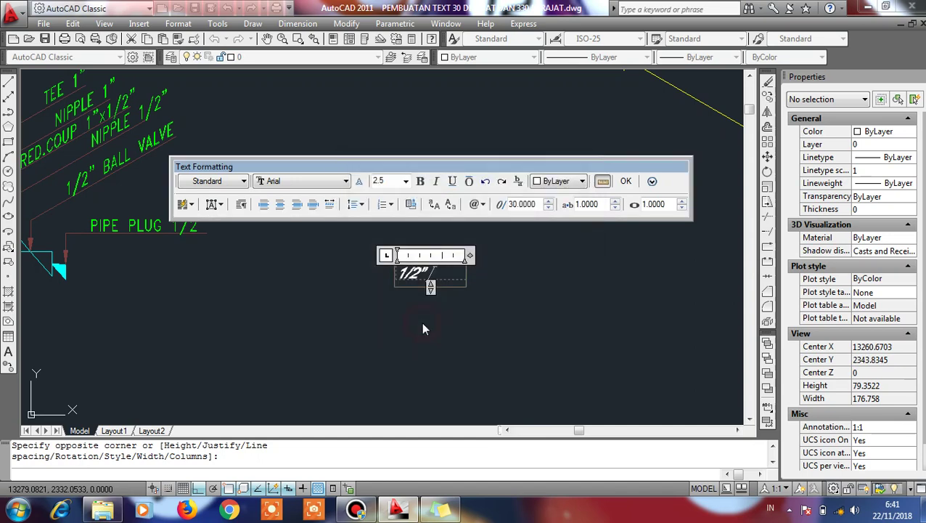
{"action": "type", "text": "B"}
{"action": "type", "text": "ALL"}
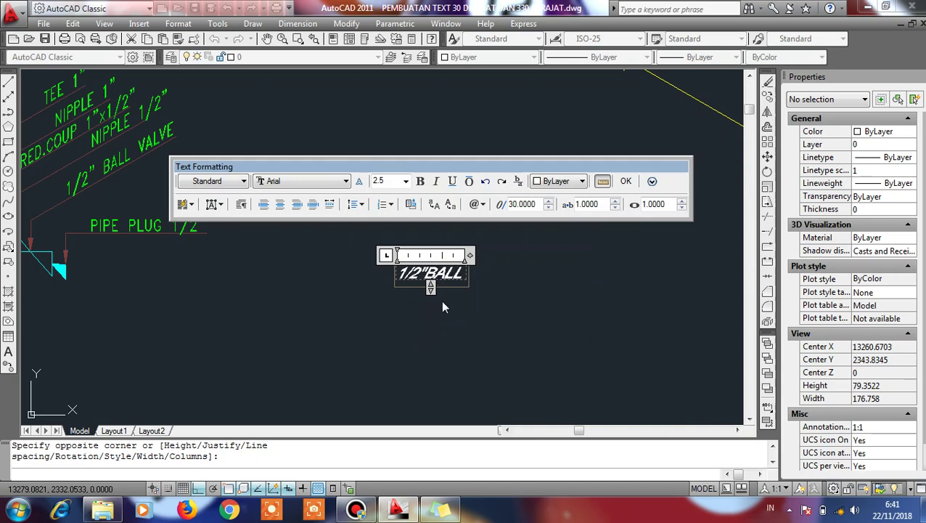
{"action": "key", "text": "Return"}
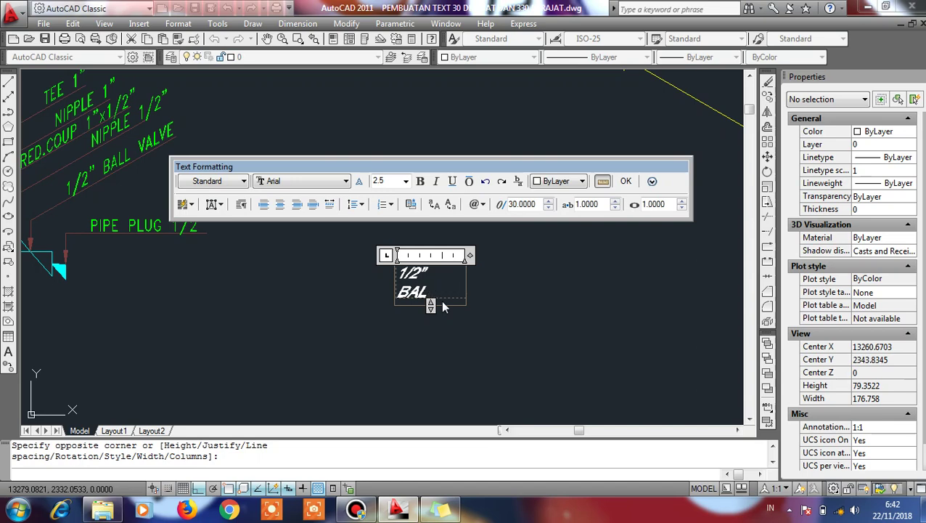
{"action": "key", "text": "Return"}
{"action": "type", "text": "VA"}
{"action": "type", "text": "LVE"}
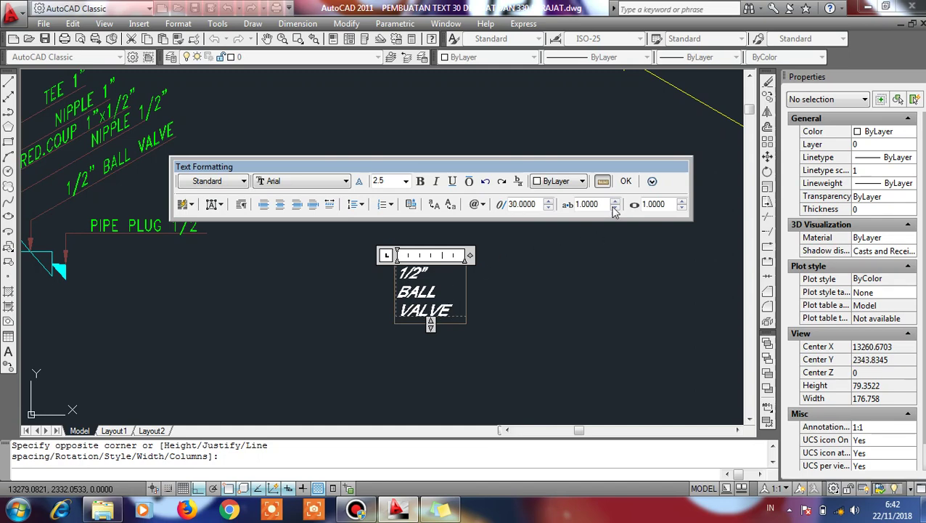
{"action": "left_click", "coordinate": [629, 185]}
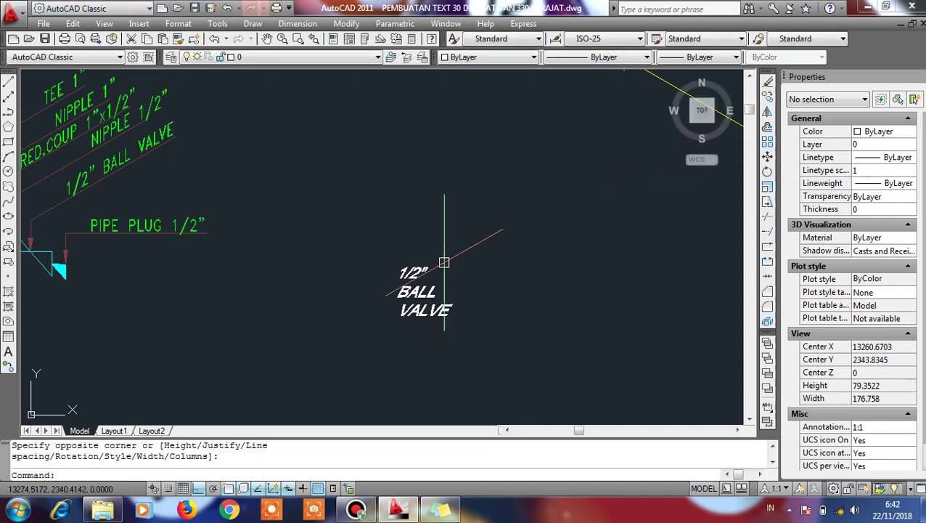
Split the ball valve label into two columns with VALVE moved right
{"action": "double_click", "coordinate": [416, 315]}
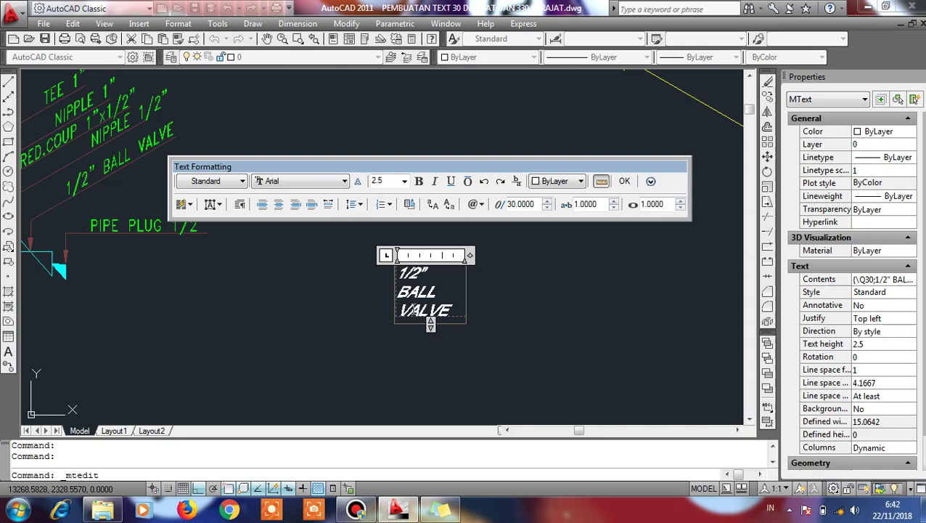
{"action": "mouse_move", "coordinate": [431, 324]}
{"action": "left_mouse_down"}
{"action": "mouse_move", "coordinate": [431, 305]}
{"action": "mouse_move", "coordinate": [465, 318]}
{"action": "left_mouse_up"}
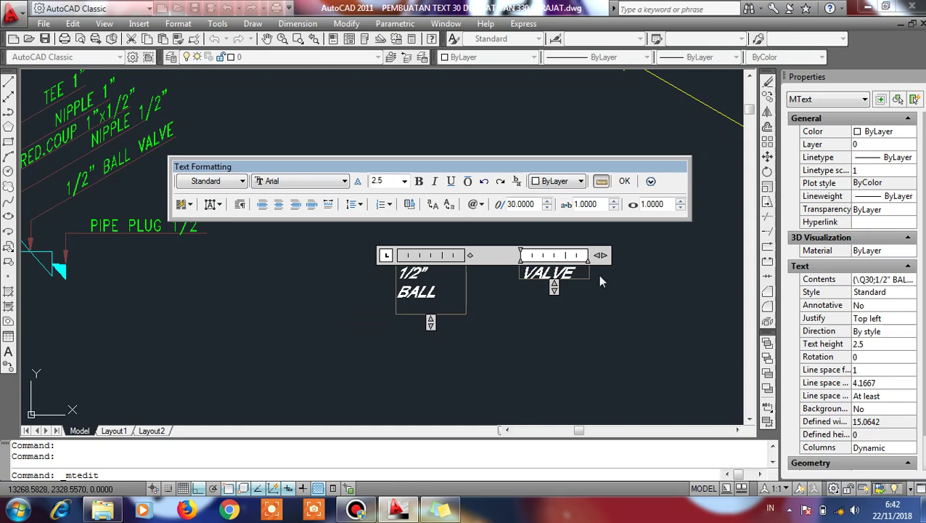
{"action": "mouse_move", "coordinate": [591, 255]}
{"action": "left_mouse_down"}
{"action": "mouse_move", "coordinate": [600, 255]}
{"action": "mouse_move", "coordinate": [547, 255]}
{"action": "left_mouse_up"}
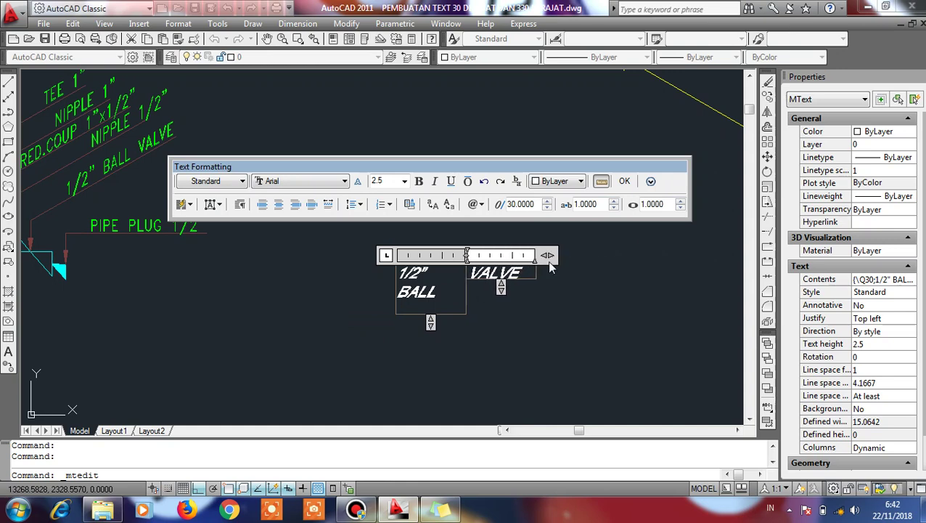
{"action": "left_click", "coordinate": [624, 181]}
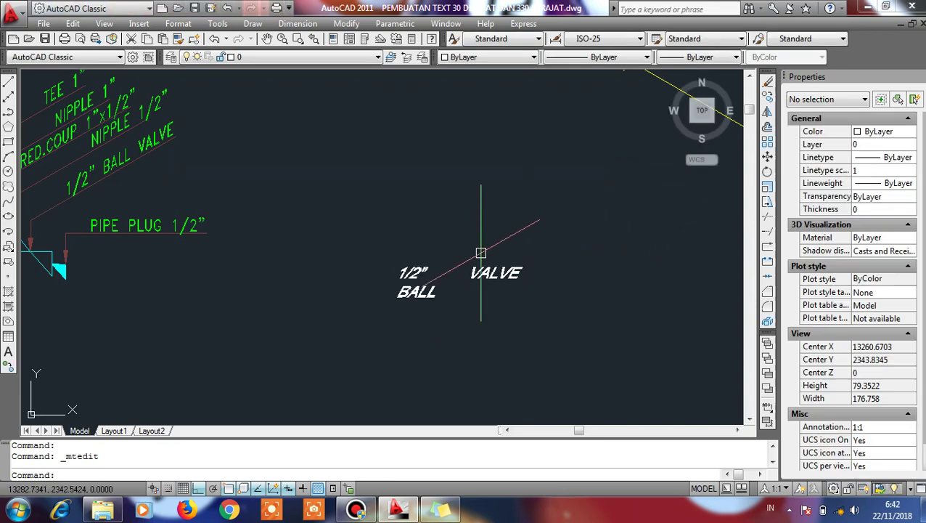
Undo the column change and the ball valve label's creation
{"action": "left_click", "coordinate": [410, 292]}
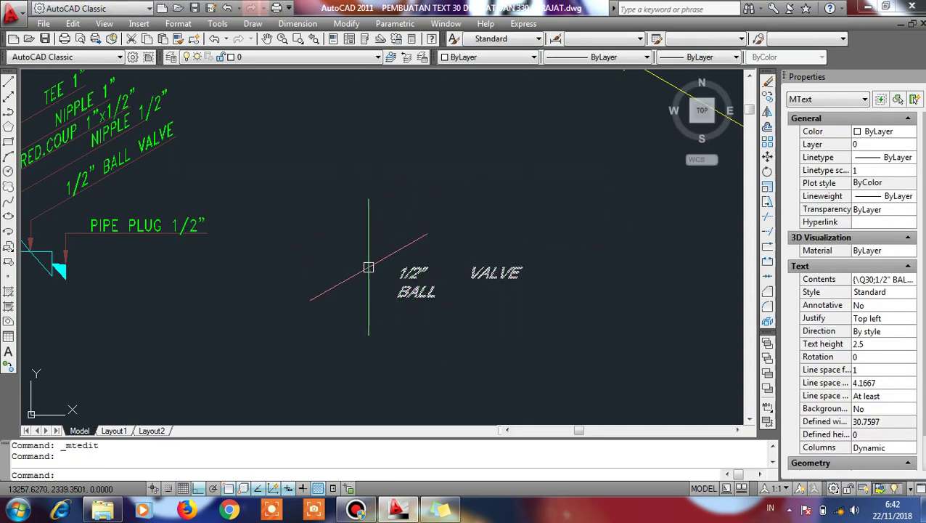
{"action": "key", "text": "ctrl+z"}
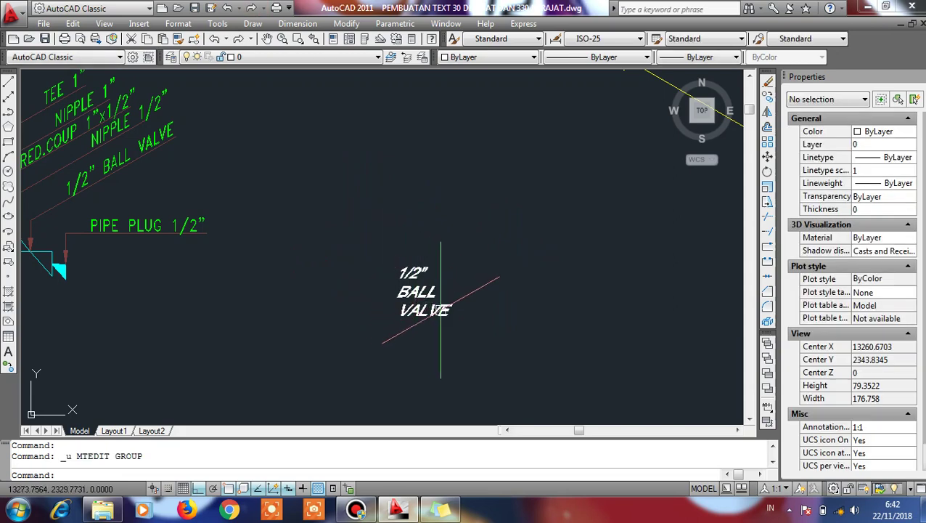
{"action": "key", "text": "ctrl+z"}
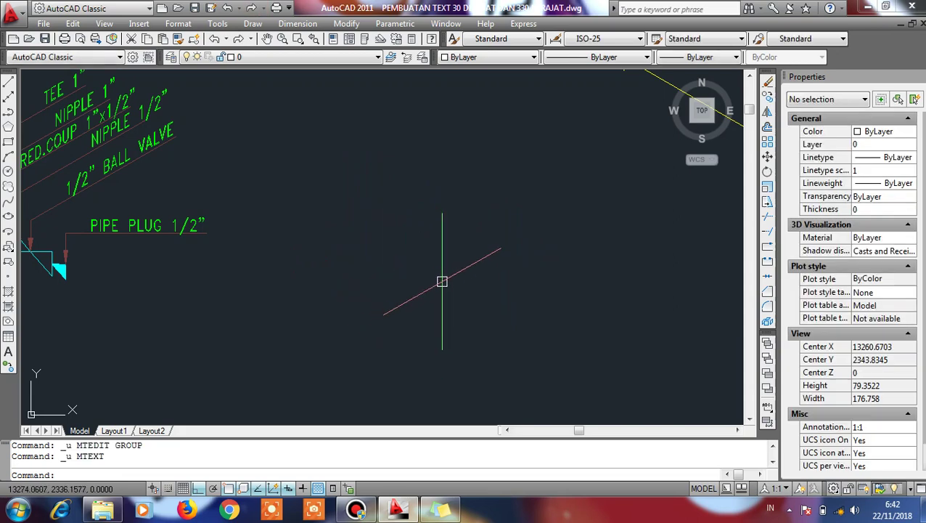
Start a new text box using the ROMANS.2 style with oblique angle 30
{"action": "type", "text": "t"}
{"action": "key", "text": "Return"}
{"action": "left_click", "coordinate": [407, 281]}
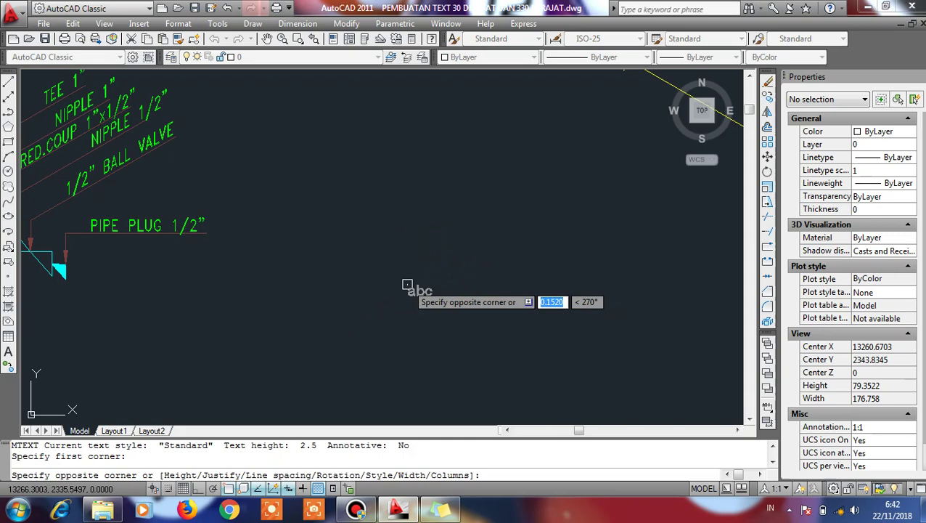
{"action": "left_click", "coordinate": [465, 319]}
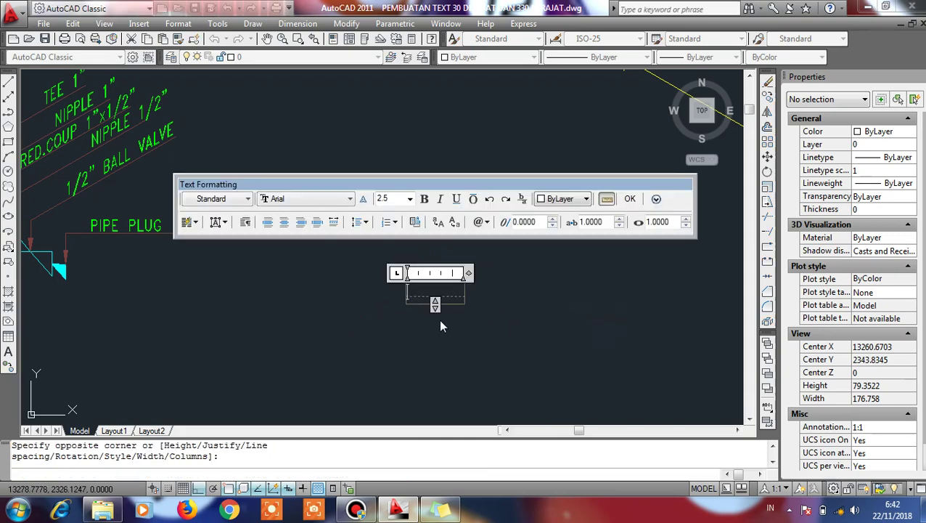
{"action": "left_click", "coordinate": [548, 225]}
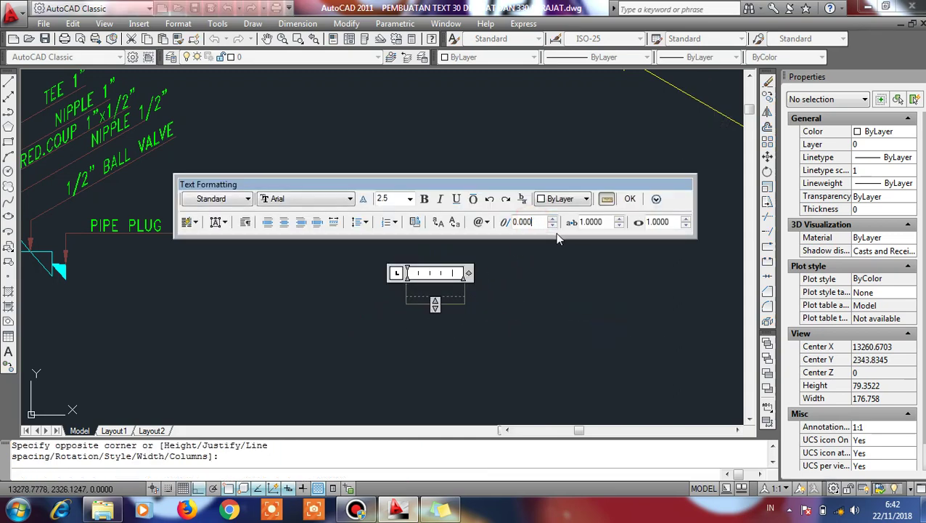
{"action": "type", "text": "30"}
{"action": "left_click", "coordinate": [228, 201]}
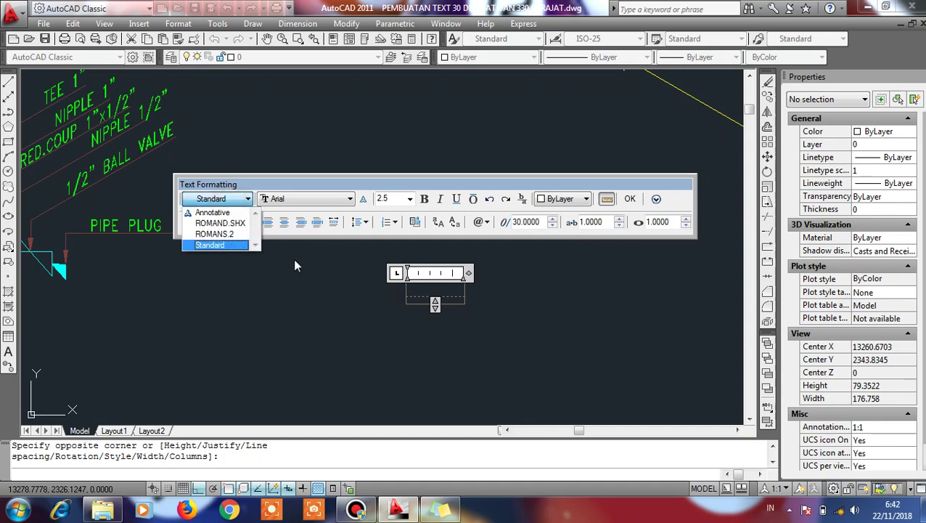
{"action": "left_click", "coordinate": [223, 233]}
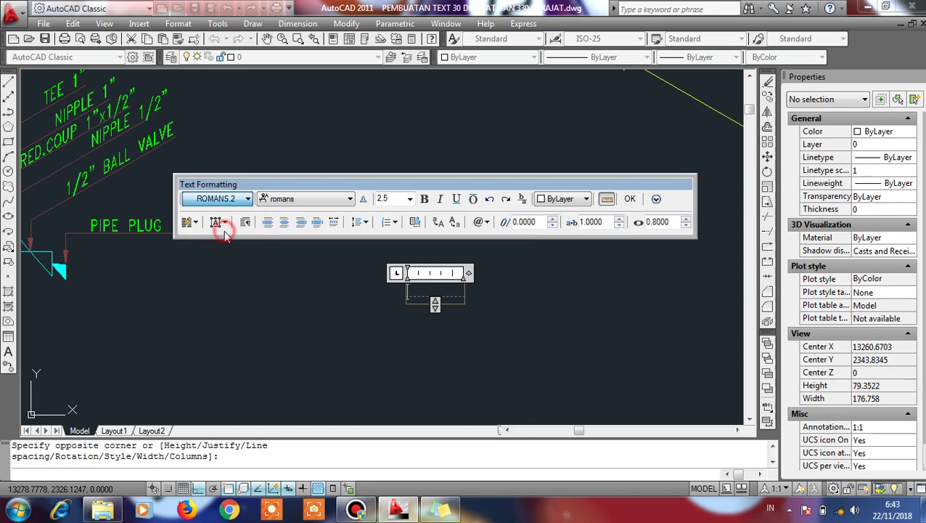
{"action": "left_click", "coordinate": [541, 222]}
{"action": "key", "text": "BackSpace"}
{"action": "key", "text": "BackSpace"}
{"action": "key", "text": "BackSpace"}
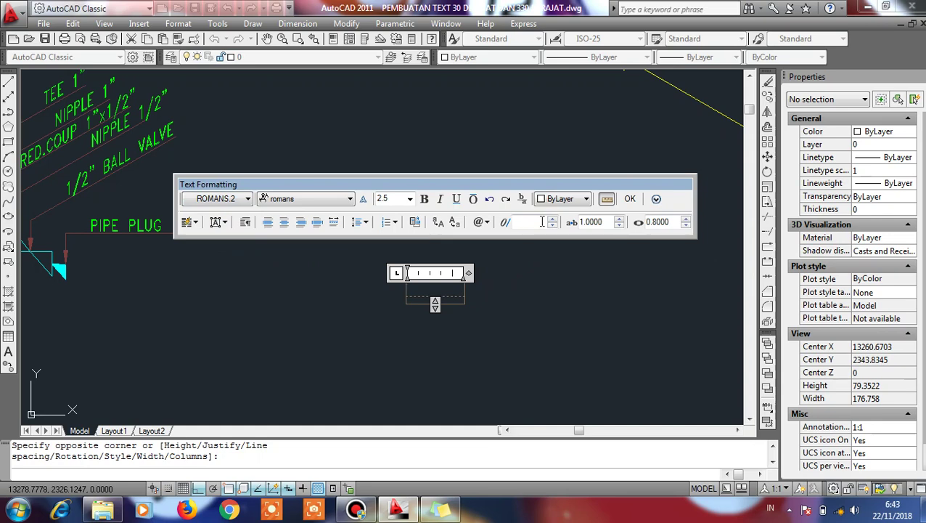
{"action": "type", "text": "30"}
{"action": "left_click", "coordinate": [415, 298]}
Enter the text 1/2" without fraction stacking, delete the extra BALL VALVE letters, and commit
{"action": "type", "text": "1/"}
{"action": "key", "text": "space"}
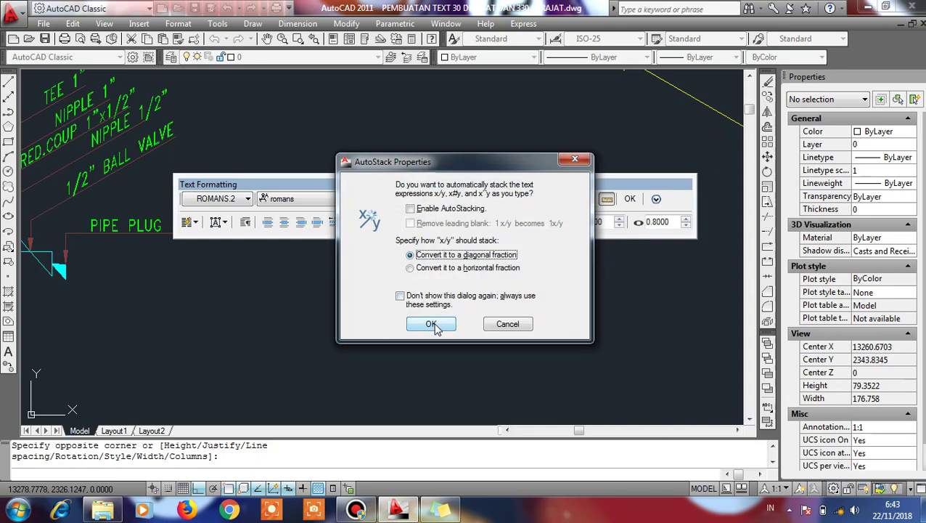
{"action": "left_click", "coordinate": [431, 324]}
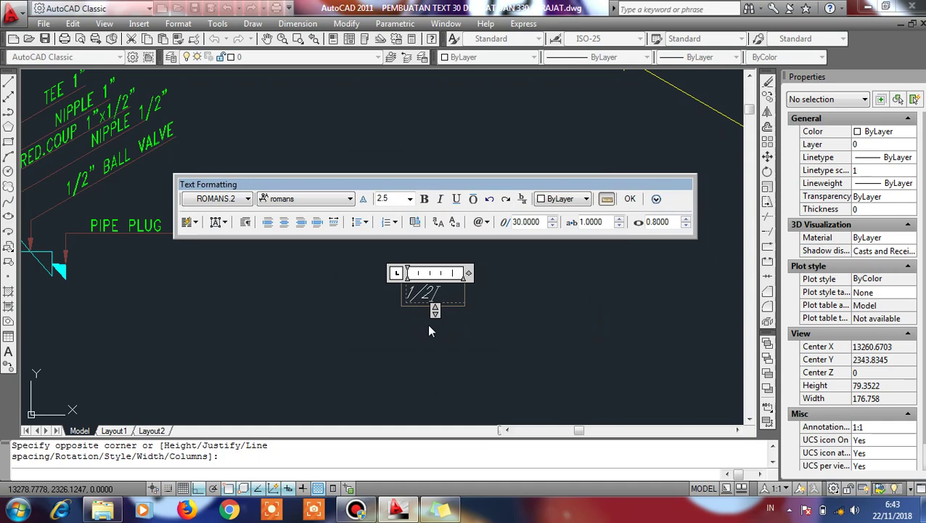
{"action": "type", "text": "\""}
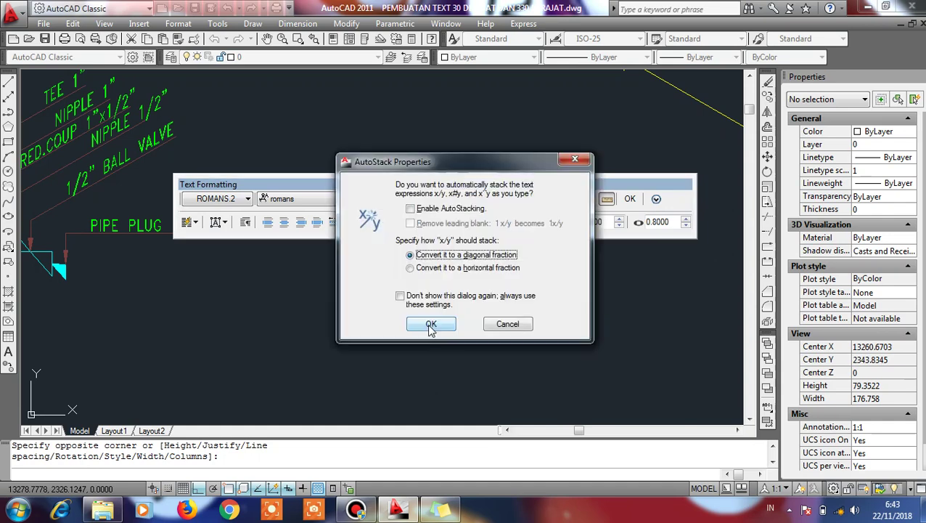
{"action": "left_click", "coordinate": [429, 321]}
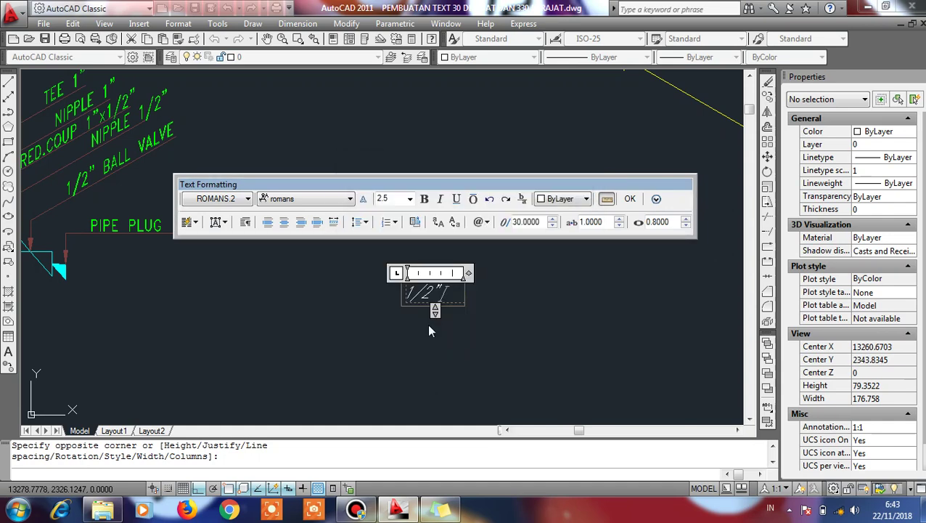
{"action": "key", "text": "Return"}
{"action": "type", "text": "BALL "}
{"action": "type", "text": "VA"}
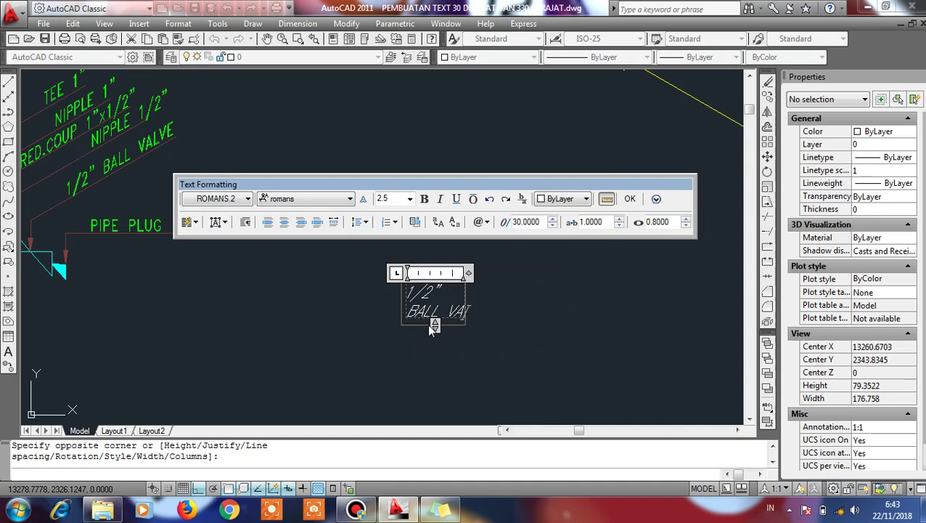
{"action": "type", "text": "L"}
{"action": "key", "text": "BackSpace"}
{"action": "key", "text": "BackSpace"}
{"action": "key", "text": "BackSpace"}
{"action": "key", "text": "BackSpace"}
{"action": "key", "text": "BackSpace"}
{"action": "key", "text": "BackSpace"}
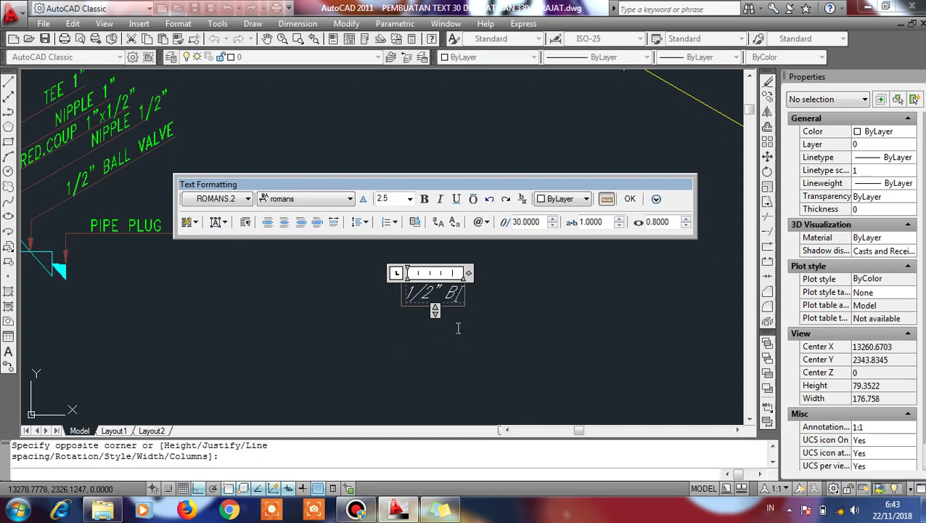
{"action": "type", "text": "BALL"}
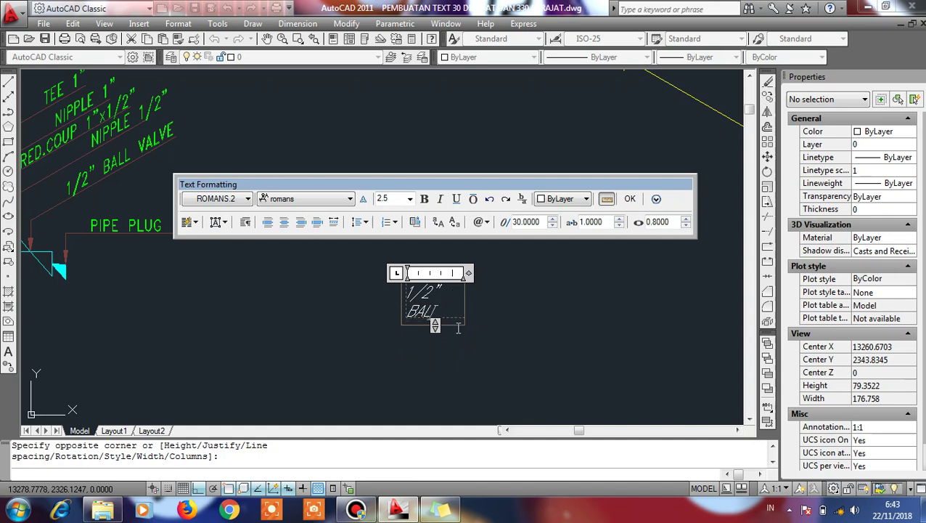
{"action": "key", "text": "BackSpace"}
{"action": "key", "text": "BackSpace"}
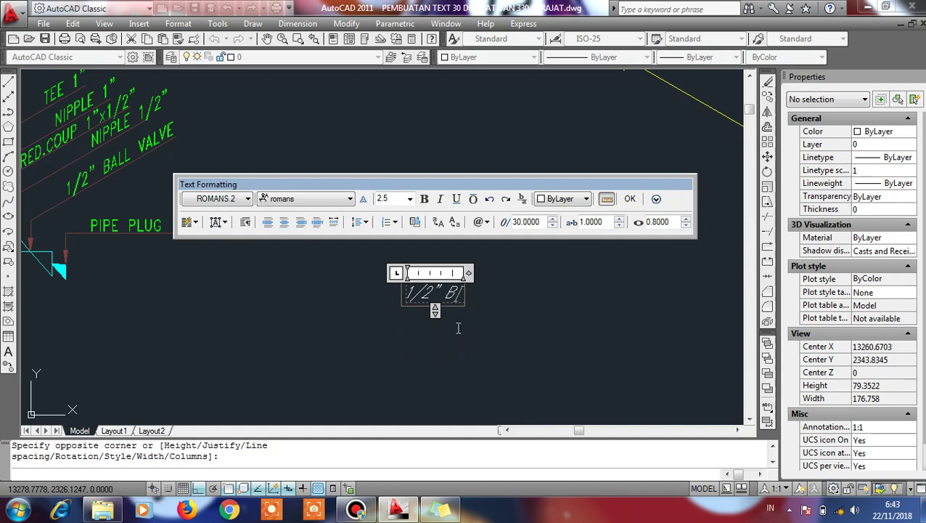
{"action": "key", "text": "BackSpace"}
{"action": "key", "text": "BackSpace"}
{"action": "left_click", "coordinate": [630, 199]}
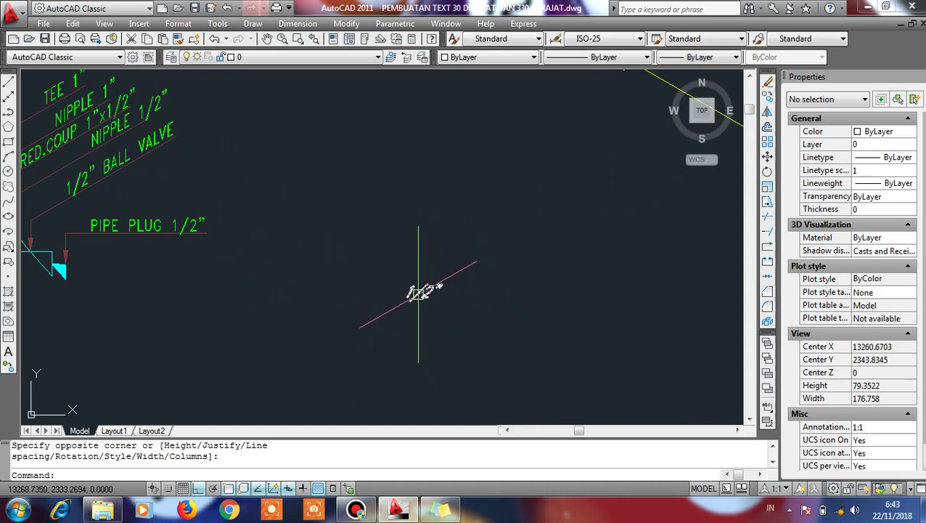
{"action": "scroll", "coordinate": [451, 261], "scroll_direction": "down", "scroll_amount": 2}
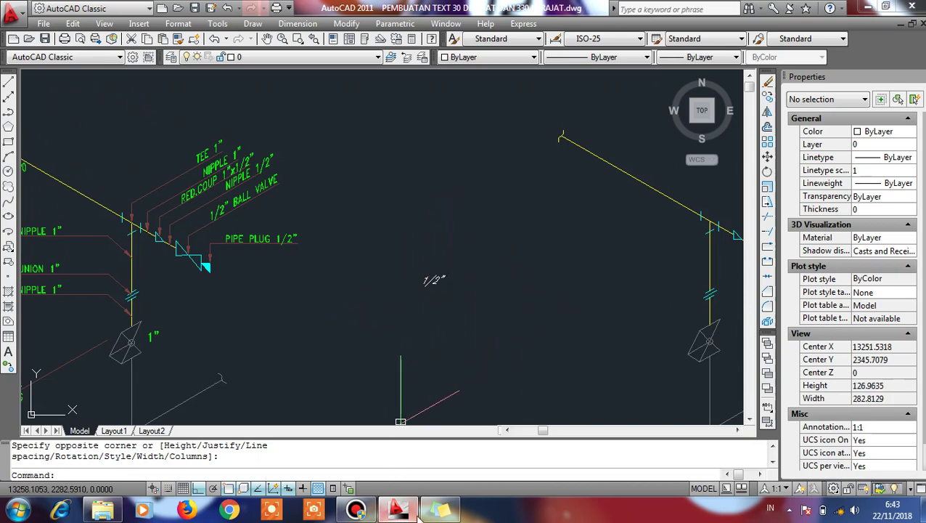
{"action": "left_click", "coordinate": [441, 510]}
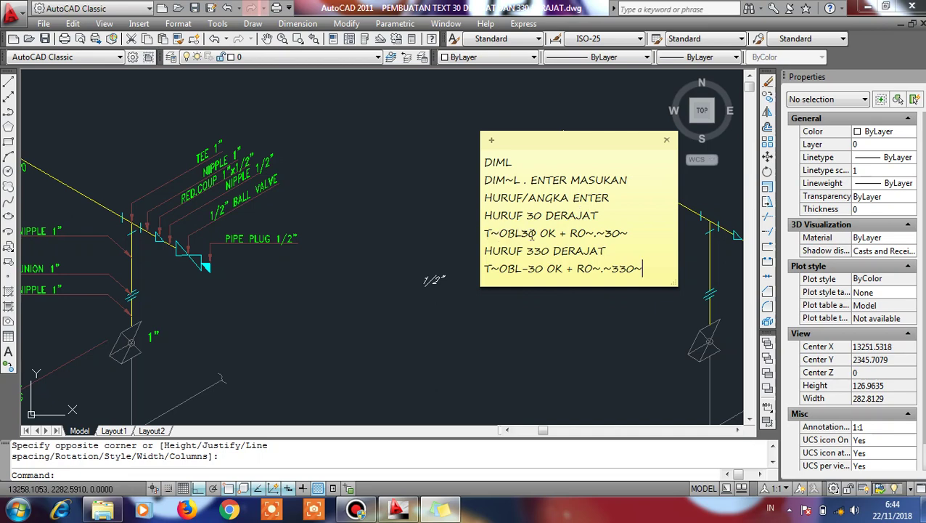
{"action": "left_click", "coordinate": [457, 300]}
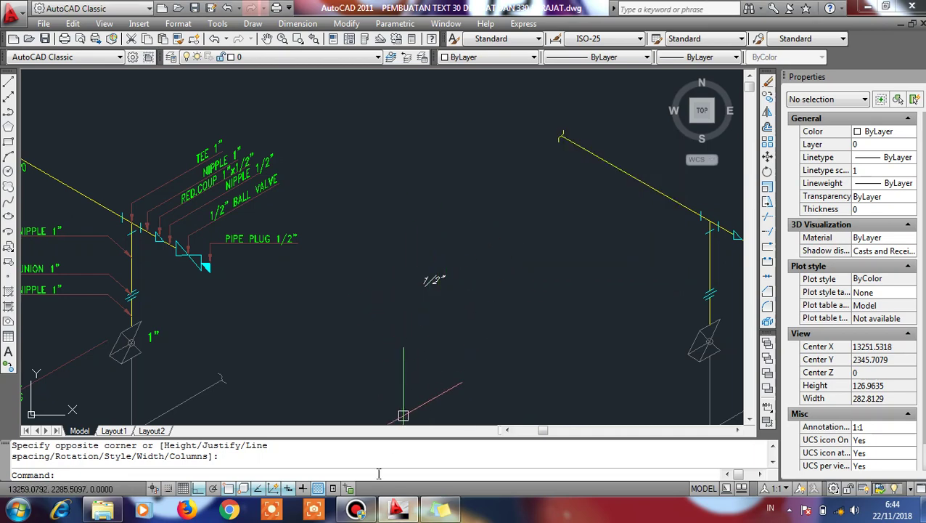
{"action": "left_click", "coordinate": [439, 510]}
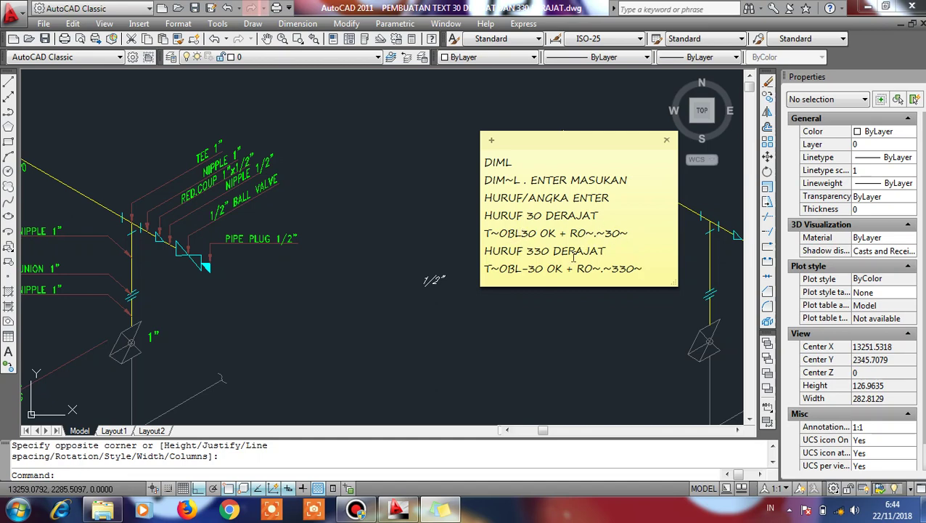
{"action": "left_click", "coordinate": [515, 330]}
Rotate the slanted 1/2" text 30° about a base point at the label
{"action": "scroll", "coordinate": [428, 276], "scroll_direction": "up", "scroll_amount": 3}
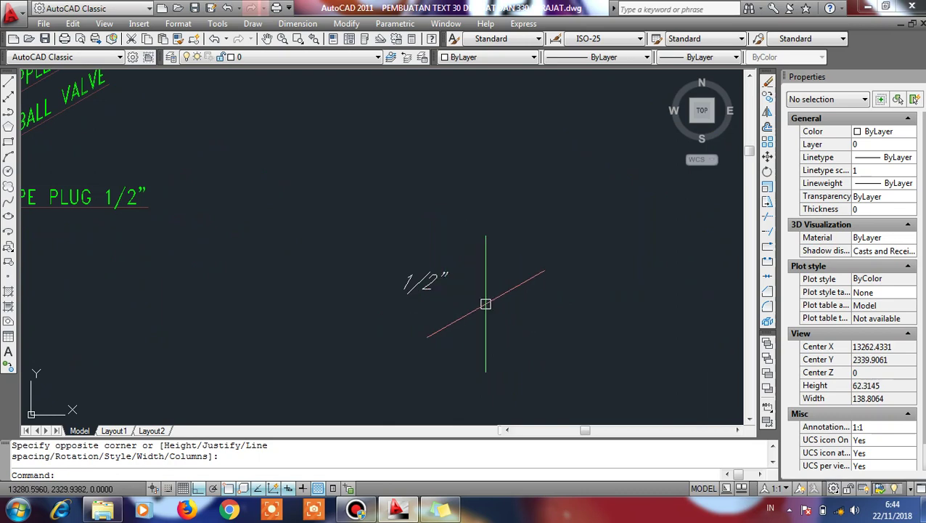
{"action": "left_click", "coordinate": [478, 250]}
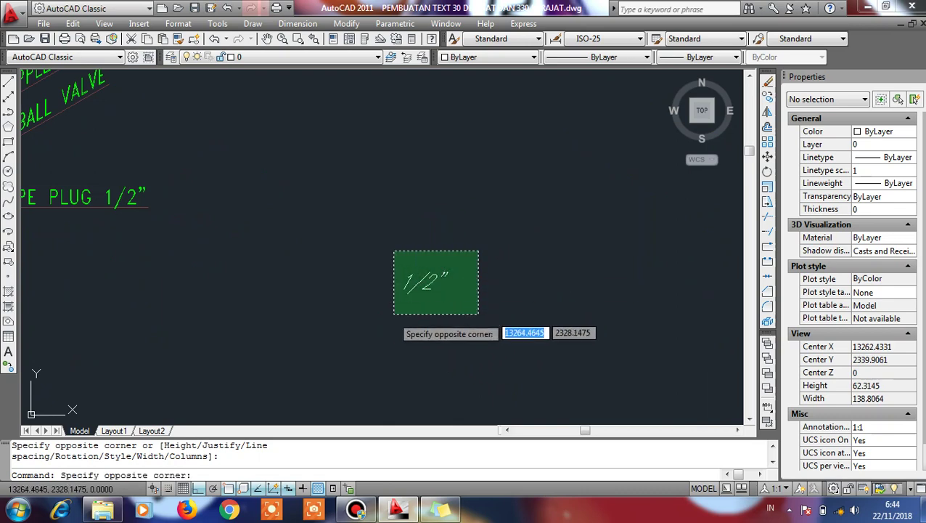
{"action": "left_click", "coordinate": [498, 307]}
{"action": "type", "text": "R"}
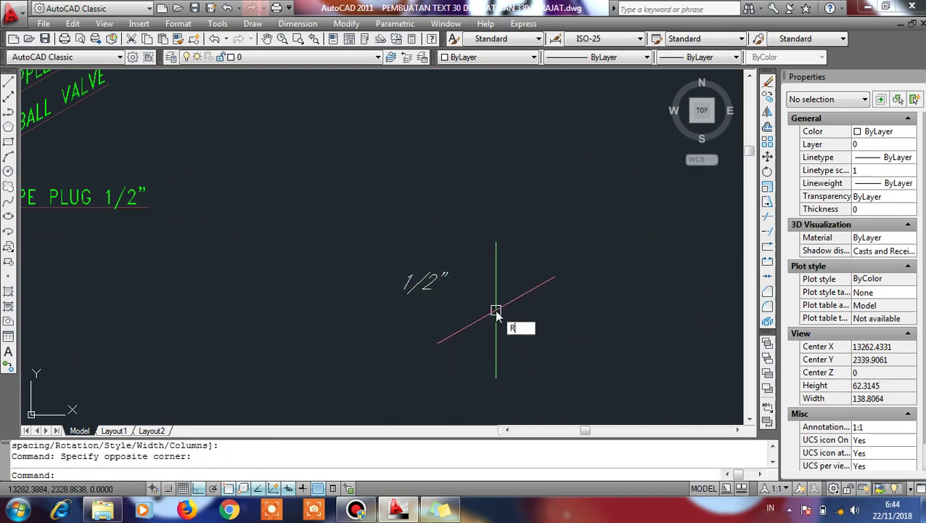
{"action": "type", "text": "O"}
{"action": "key", "text": "Return"}
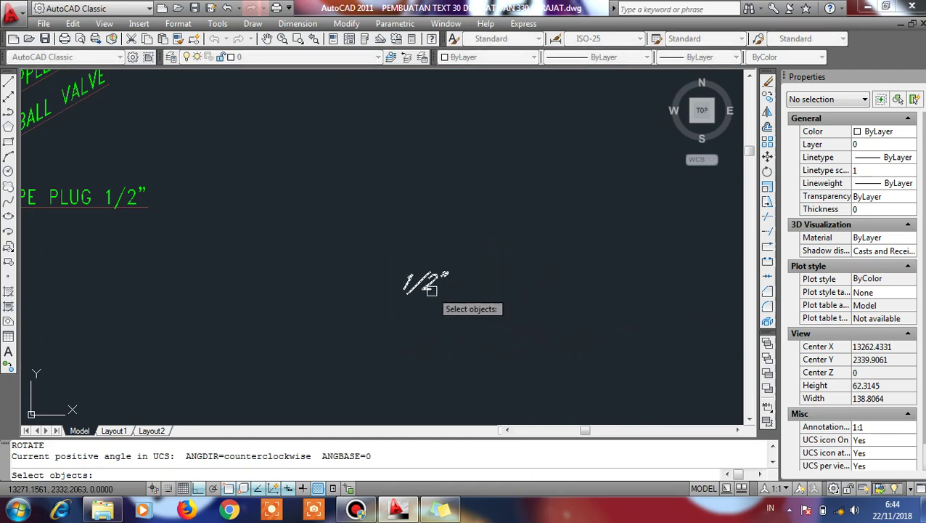
{"action": "left_click", "coordinate": [431, 289]}
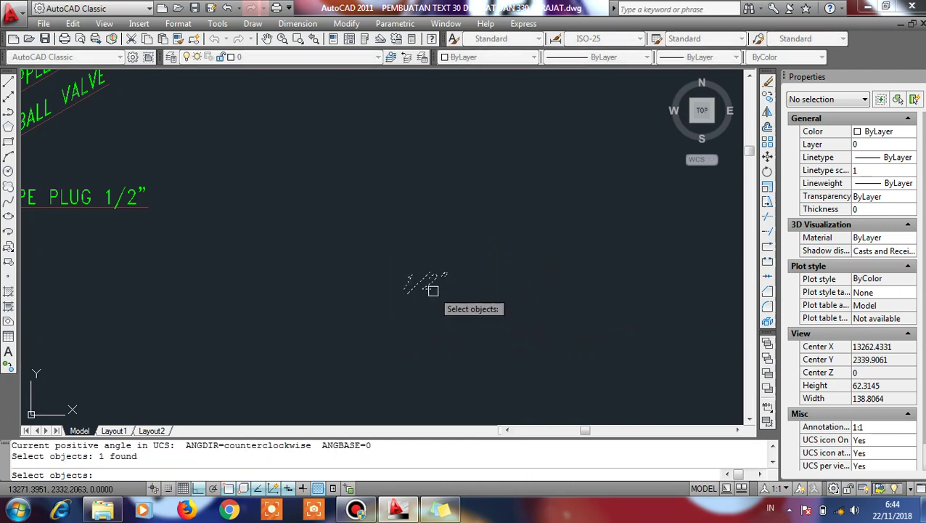
{"action": "key", "text": "Return"}
{"action": "left_click", "coordinate": [406, 292]}
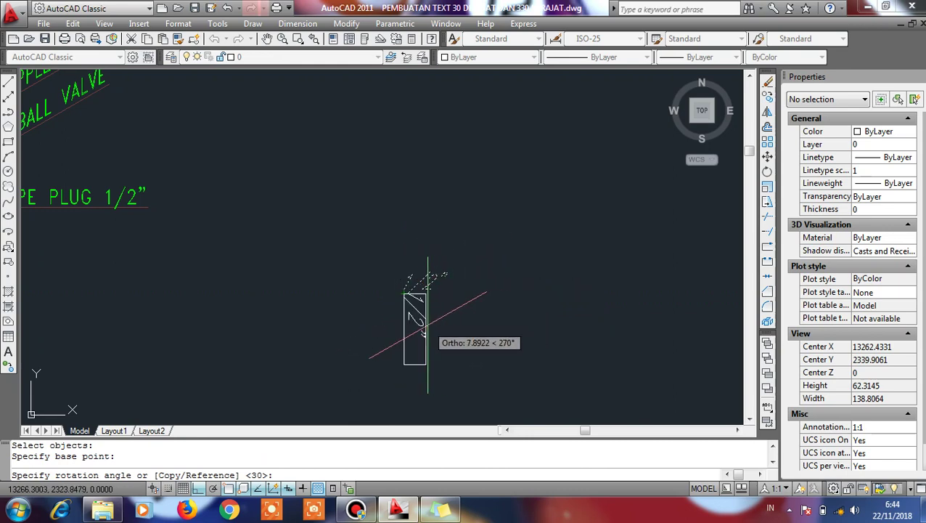
{"action": "type", "text": "3"}
{"action": "key", "text": "Return"}
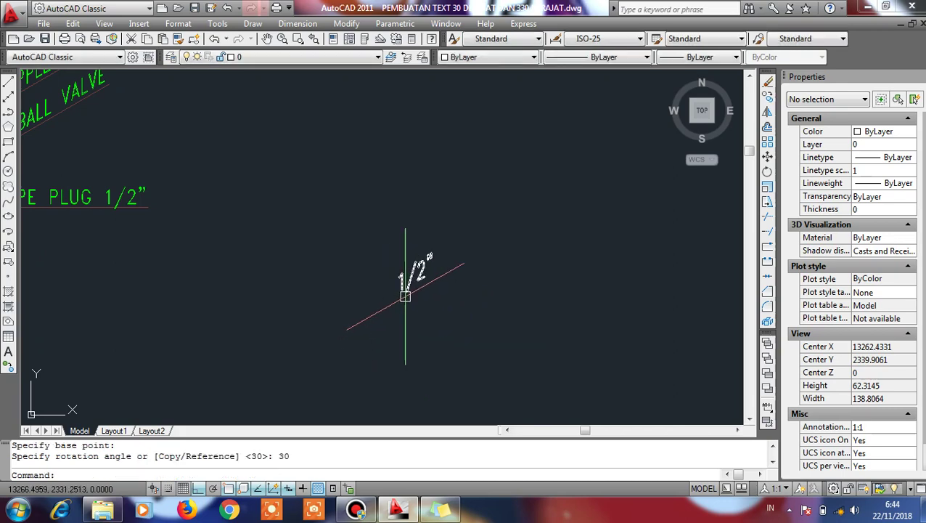
{"action": "scroll", "coordinate": [429, 296], "scroll_direction": "down", "scroll_amount": 2}
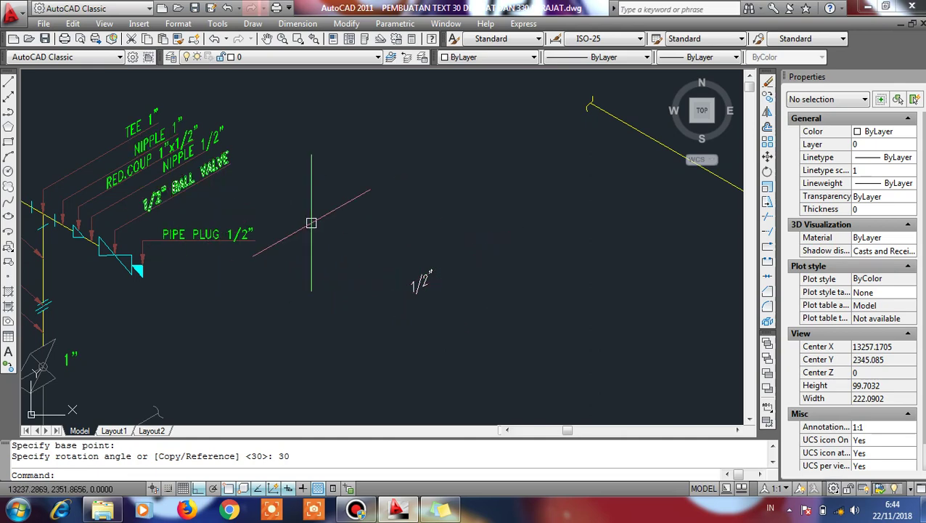
Move the rotated 1/2" label onto the sloping leader line with Ortho off
{"action": "left_click", "coordinate": [465, 263]}
{"action": "left_click", "coordinate": [370, 319]}
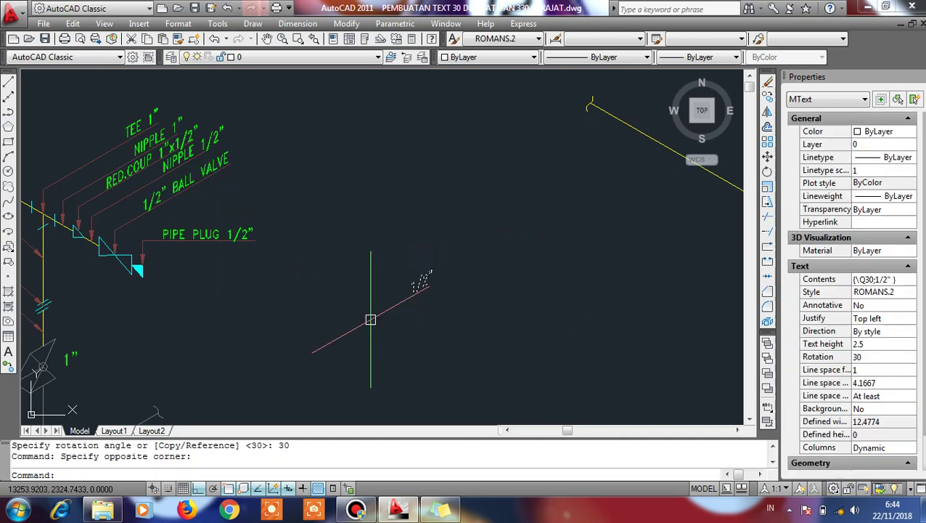
{"action": "type", "text": "m"}
{"action": "key", "text": "Return"}
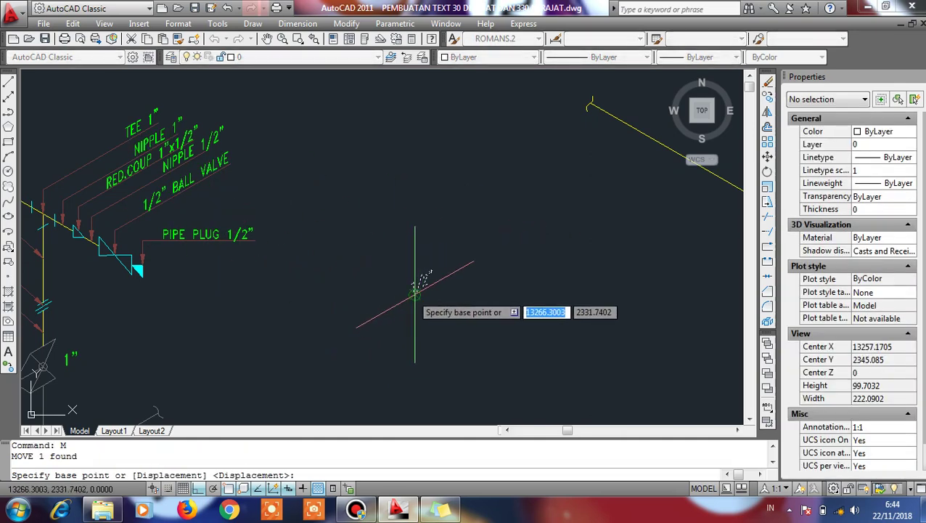
{"action": "left_click", "coordinate": [414, 287]}
{"action": "scroll", "coordinate": [610, 283], "scroll_direction": "down", "scroll_amount": 3}
{"action": "scroll", "coordinate": [566, 279], "scroll_direction": "down", "scroll_amount": 2}
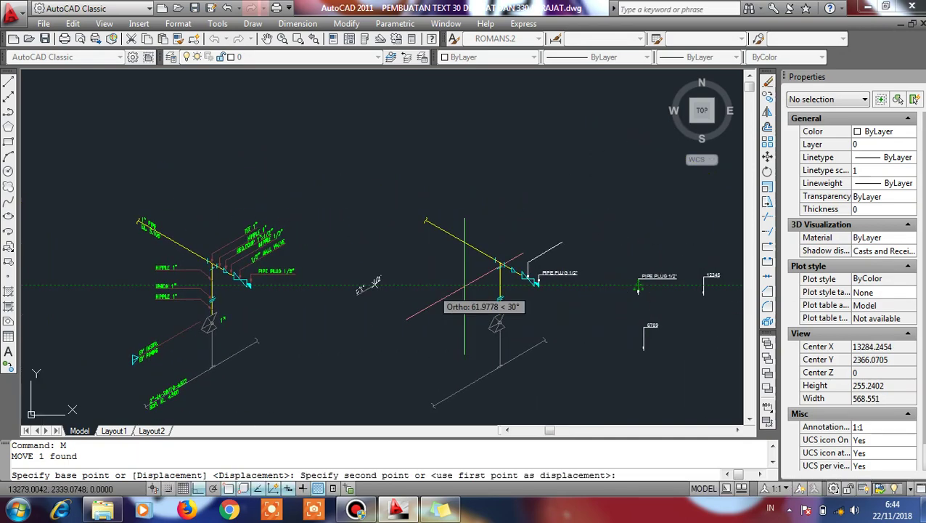
{"action": "scroll", "coordinate": [566, 262], "scroll_direction": "up", "scroll_amount": 4}
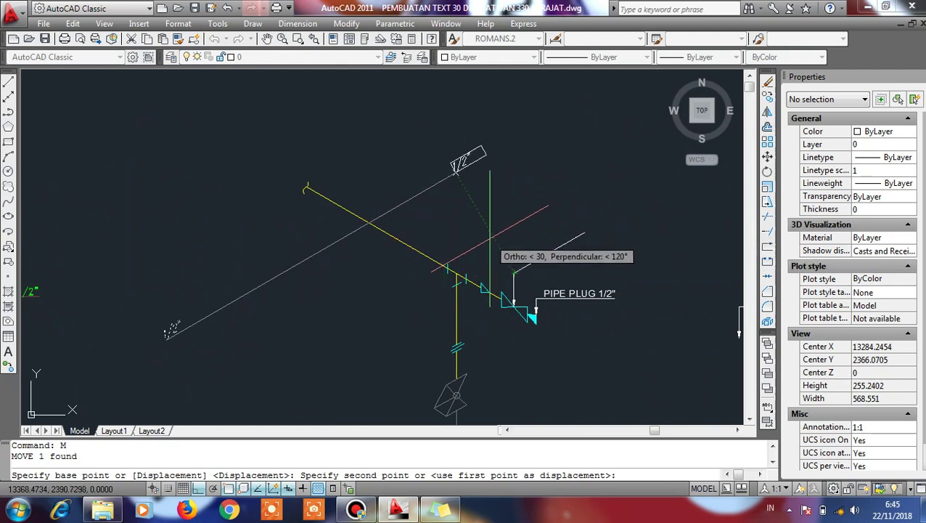
{"action": "key", "text": "F8"}
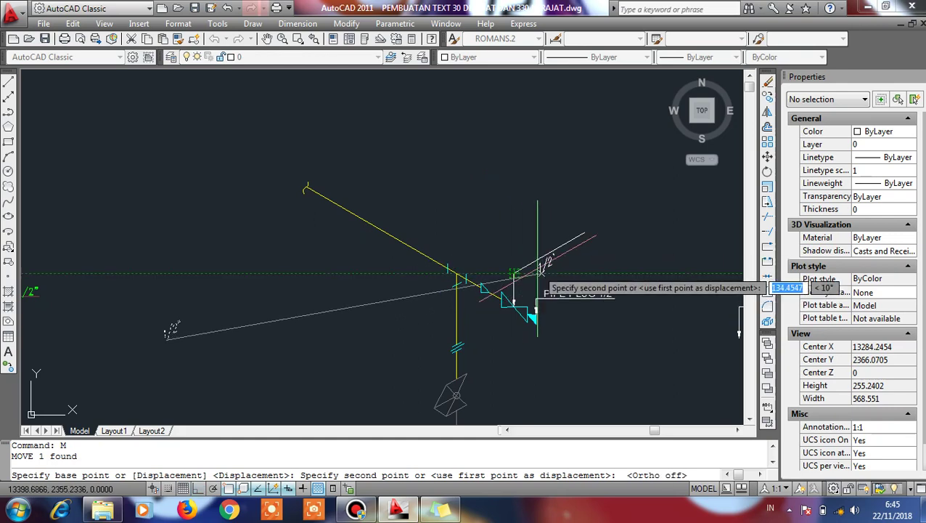
{"action": "scroll", "coordinate": [508, 284], "scroll_direction": "up", "scroll_amount": 5}
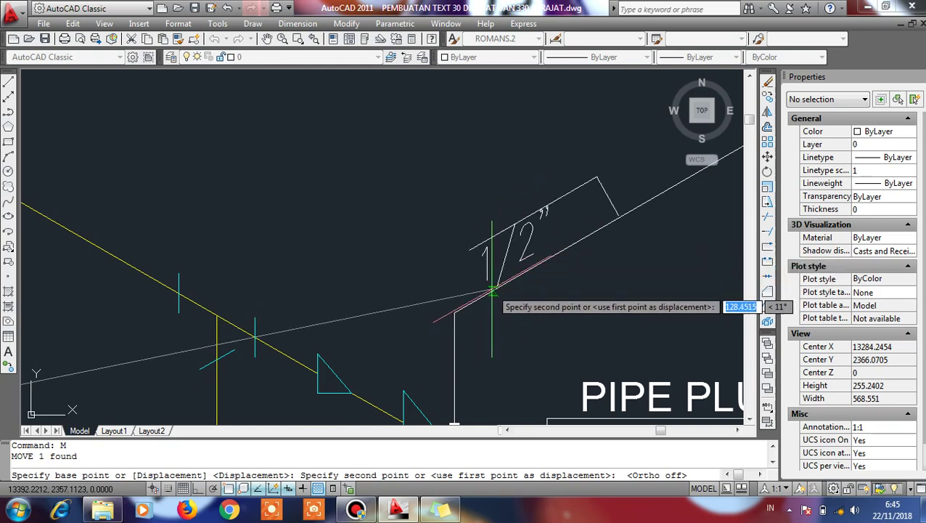
{"action": "left_click", "coordinate": [487, 291]}
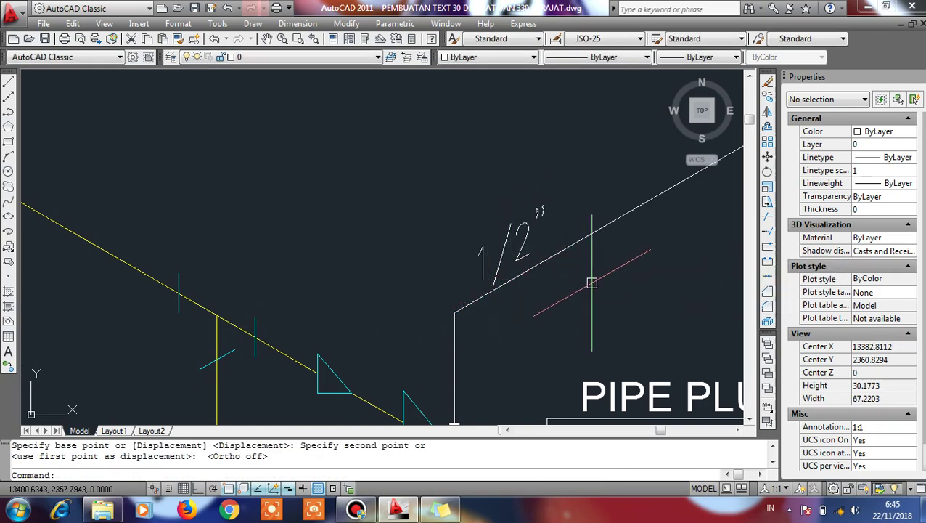
Pan and zoom over to the right-hand pipe
{"action": "scroll", "coordinate": [592, 279], "scroll_direction": "down", "scroll_amount": 3}
{"action": "mouse_move", "coordinate": [551, 196]}
{"action": "middle_mouse_down"}
{"action": "mouse_move", "coordinate": [573, 241]}
{"action": "mouse_move", "coordinate": [319, 234]}
{"action": "middle_mouse_up"}
{"action": "scroll", "coordinate": [574, 241], "scroll_direction": "down", "scroll_amount": 1}
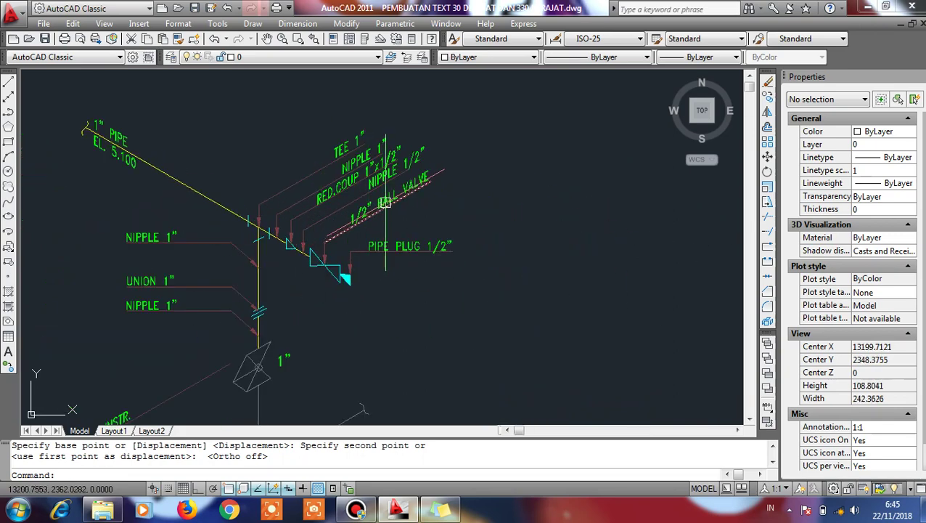
{"action": "scroll", "coordinate": [394, 210], "scroll_direction": "down", "scroll_amount": 1}
{"action": "middle_click_drag", "start_coordinate": [413, 230], "coordinate": [203, 208]}
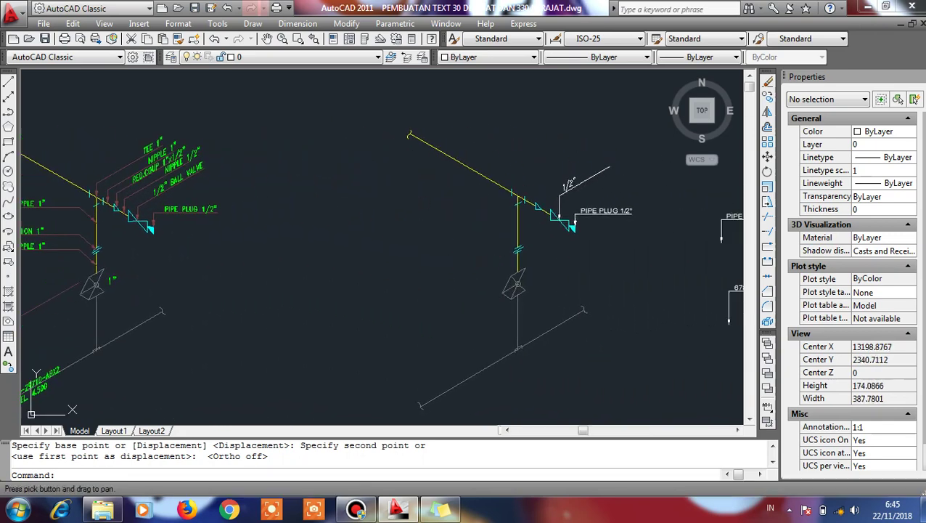
{"action": "scroll", "coordinate": [558, 201], "scroll_direction": "up", "scroll_amount": 3}
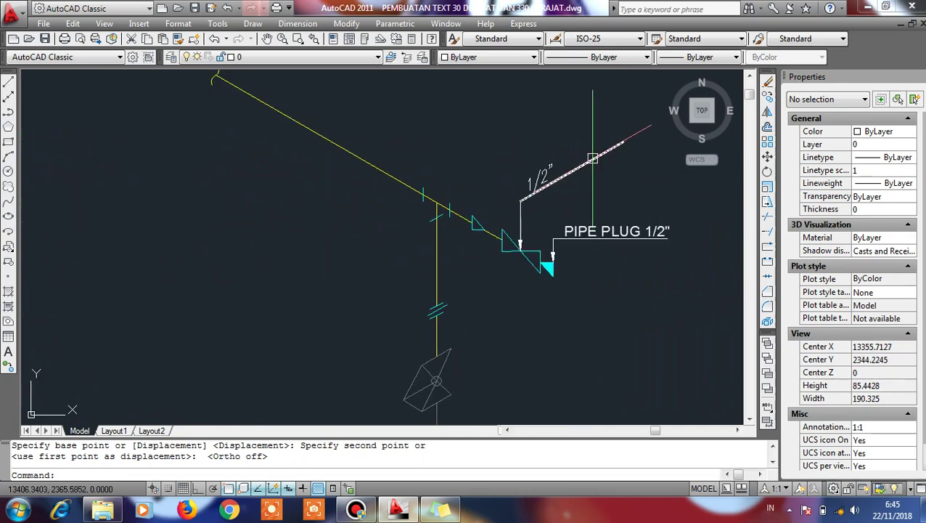
Select the sloping leader line, vertical leader line and arrowhead
{"action": "left_click", "coordinate": [529, 198]}
{"action": "left_click", "coordinate": [527, 217]}
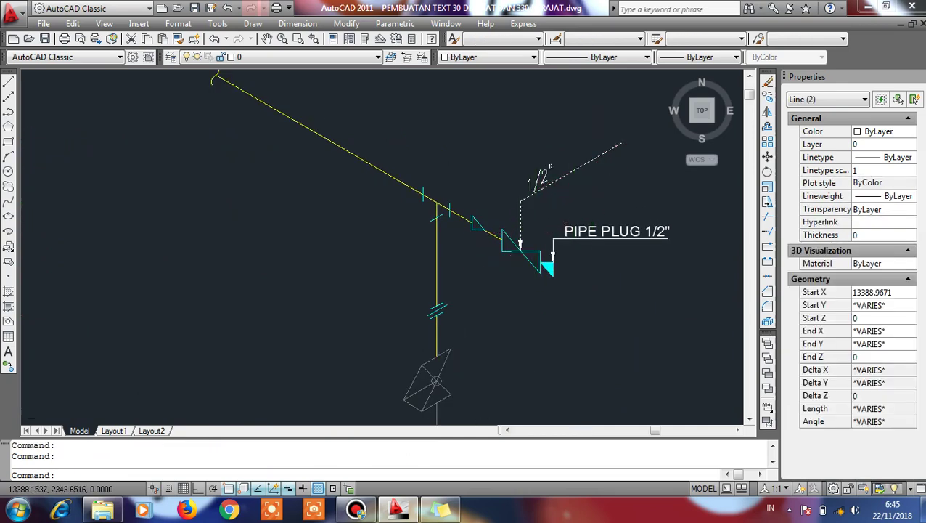
{"action": "scroll", "coordinate": [528, 218], "scroll_direction": "up", "scroll_amount": 5}
{"action": "left_click", "coordinate": [530, 232]}
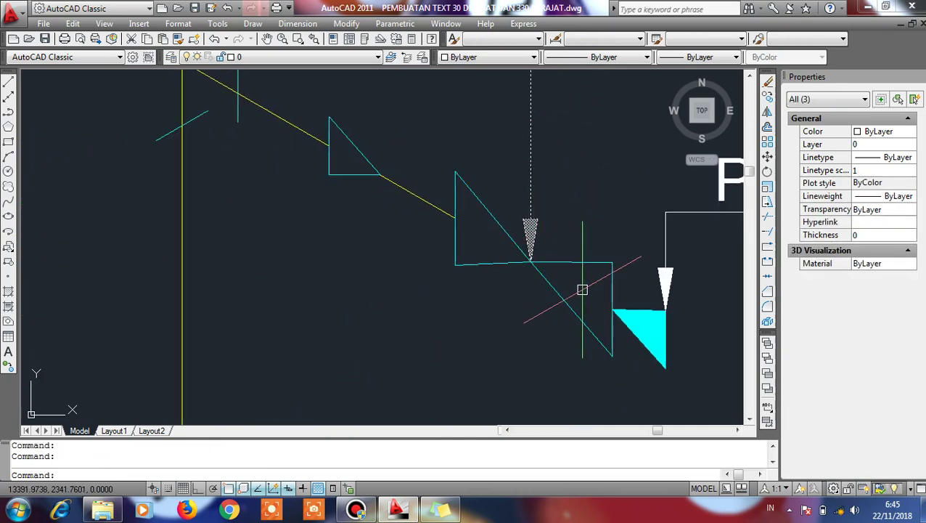
Copy the leader lines and arrowhead onto the right-hand pipe's fitting
{"action": "type", "text": "c"}
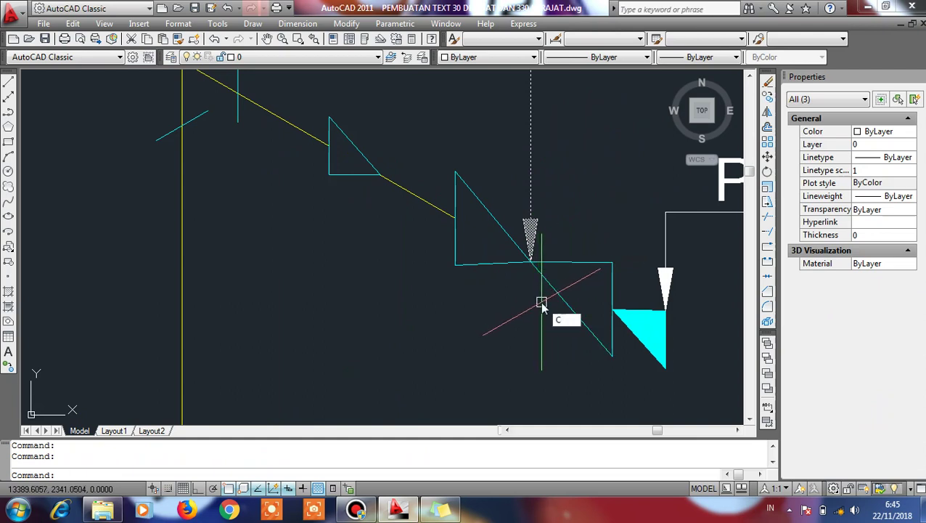
{"action": "type", "text": "o"}
{"action": "key", "text": "Return"}
{"action": "left_click", "coordinate": [536, 271]}
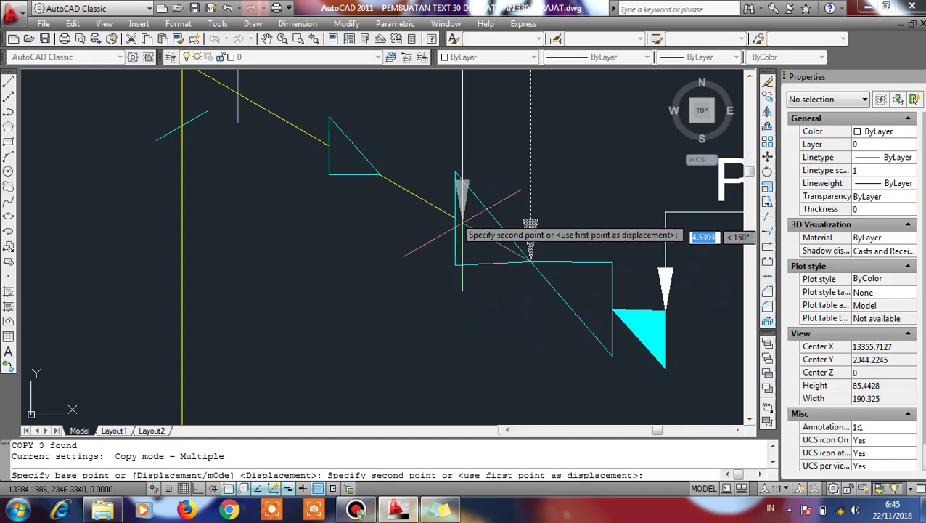
{"action": "scroll", "coordinate": [465, 217], "scroll_direction": "down", "scroll_amount": 2}
{"action": "scroll", "coordinate": [465, 225], "scroll_direction": "down", "scroll_amount": 2}
{"action": "middle_click_drag", "start_coordinate": [446, 221], "coordinate": [615, 325]}
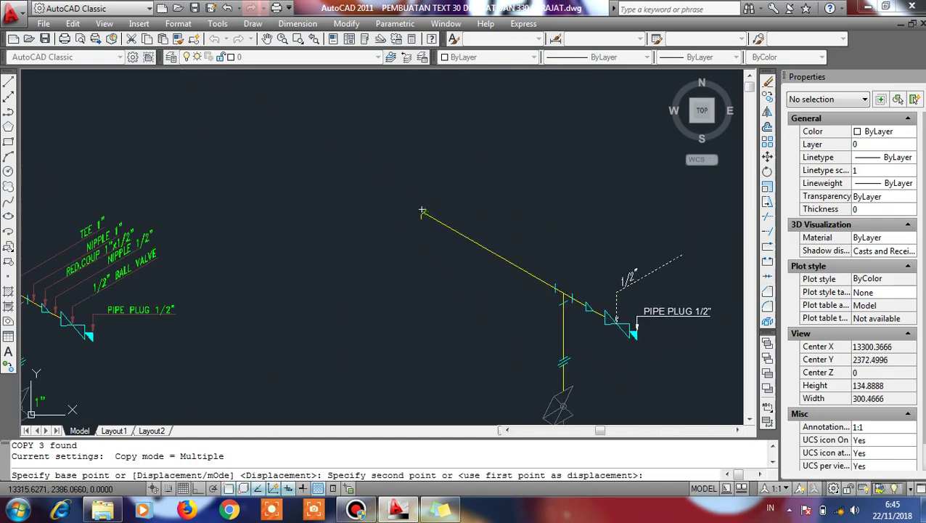
{"action": "left_click", "coordinate": [601, 314]}
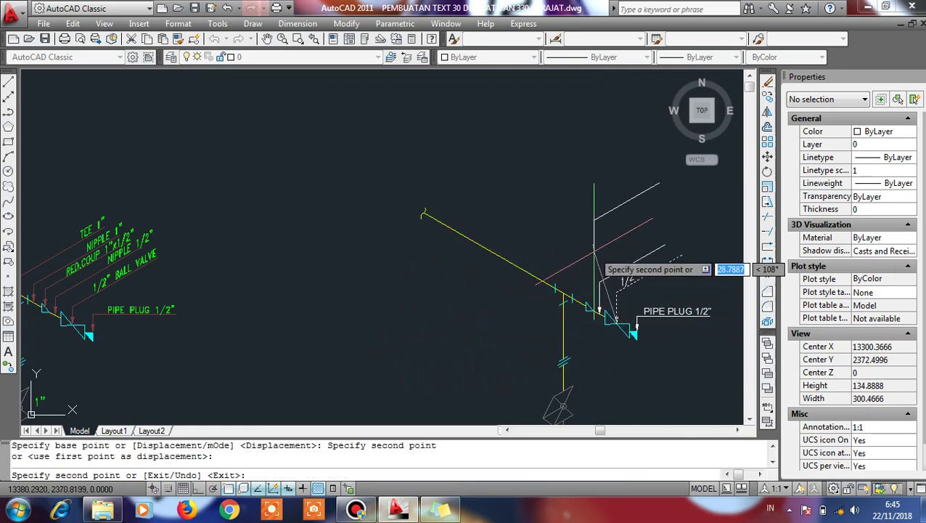
{"action": "key", "text": "Escape"}
{"action": "middle_click_drag", "start_coordinate": [629, 274], "coordinate": [573, 238]}
{"action": "scroll", "coordinate": [574, 239], "scroll_direction": "up", "scroll_amount": 2}
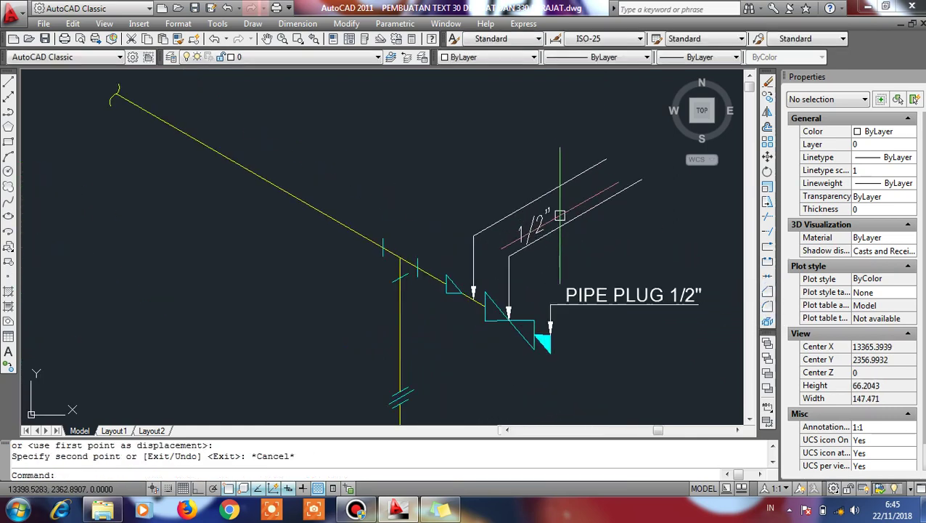
{"action": "scroll", "coordinate": [562, 189], "scroll_direction": "down", "scroll_amount": 3}
Place an MTEXT label reading NIPPLE, obliqued 30°, between the two pipe drawings
{"action": "type", "text": "T"}
{"action": "key", "text": "Return"}
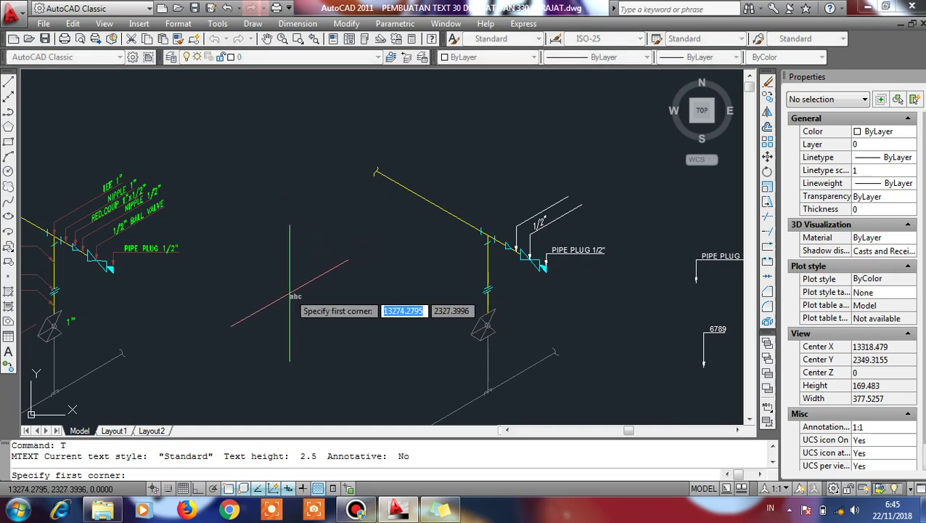
{"action": "left_click", "coordinate": [290, 297]}
{"action": "left_click", "coordinate": [348, 320]}
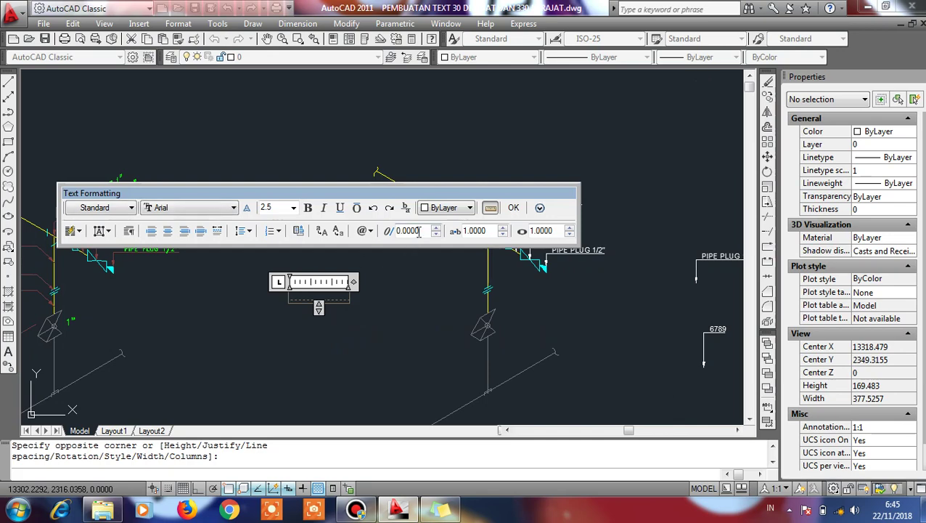
{"action": "left_click", "coordinate": [420, 230]}
{"action": "key", "text": "BackSpace"}
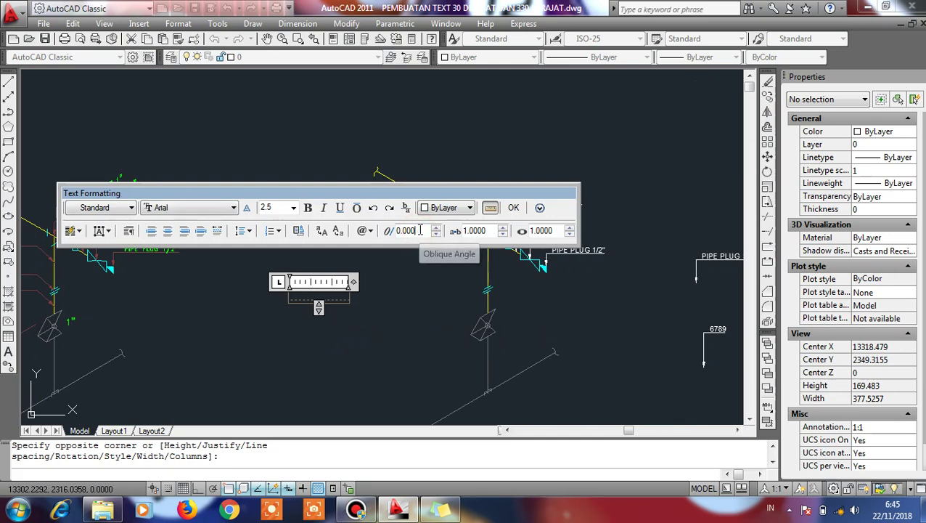
{"action": "key", "text": "BackSpace"}
{"action": "key", "text": "BackSpace"}
{"action": "key", "text": "BackSpace"}
{"action": "type", "text": "30"}
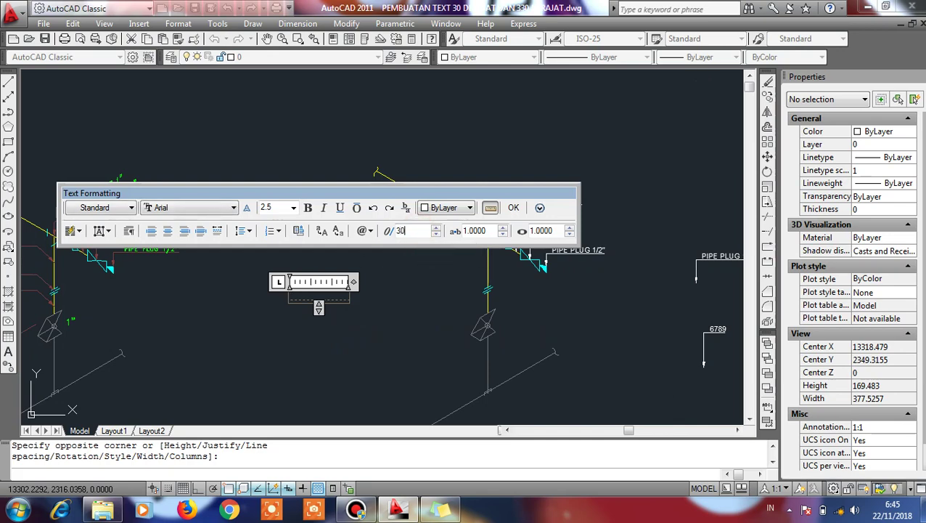
{"action": "left_click", "coordinate": [294, 297]}
{"action": "left_click_drag", "start_coordinate": [250, 193], "coordinate": [465, 135]}
{"action": "type", "text": "NIPPLE"}
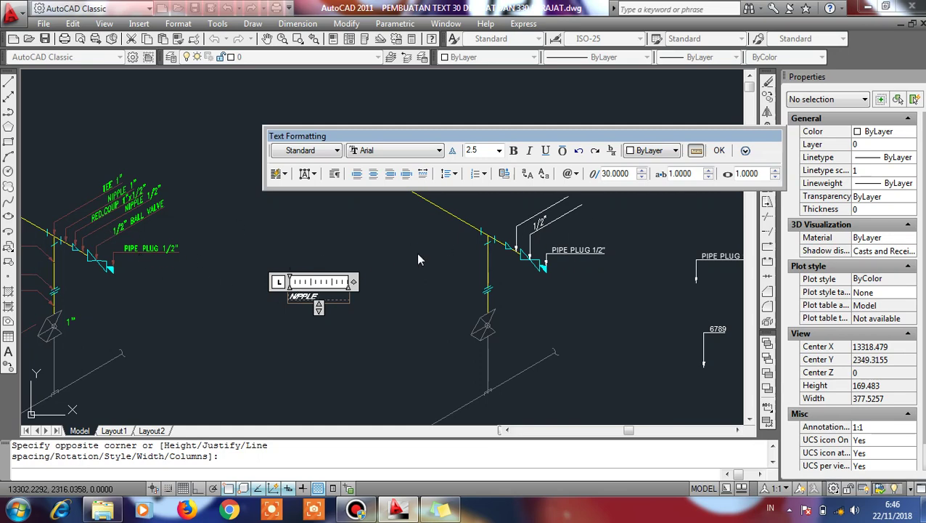
{"action": "left_click", "coordinate": [719, 151]}
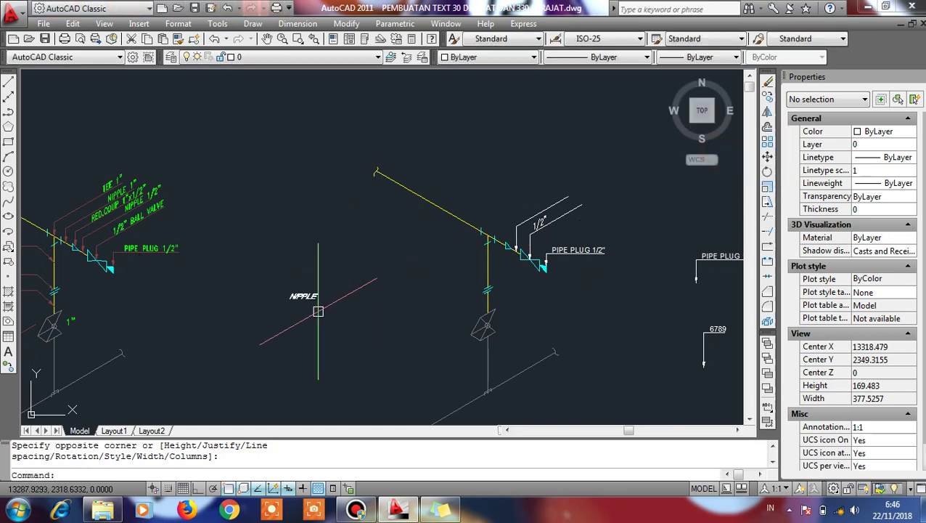
{"action": "scroll", "coordinate": [297, 300], "scroll_direction": "up", "scroll_amount": 3}
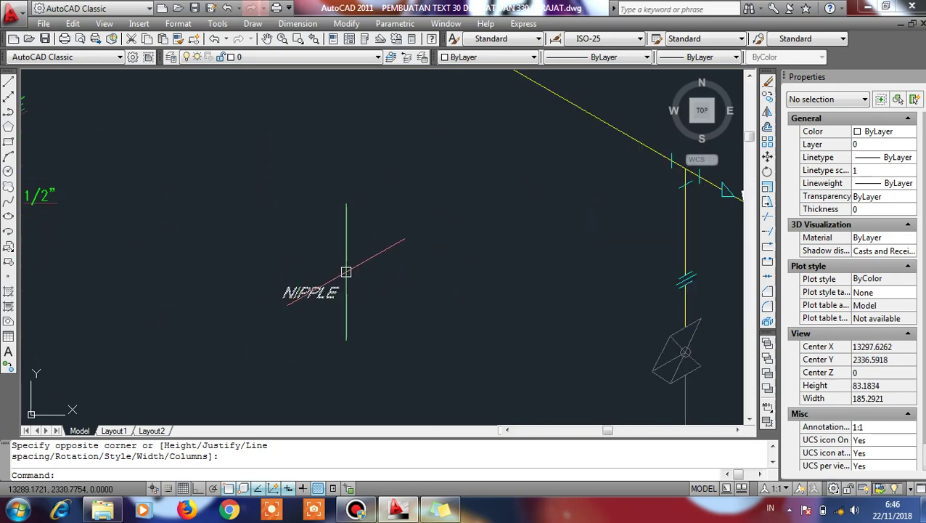
{"action": "scroll", "coordinate": [346, 271], "scroll_direction": "down", "scroll_amount": 4}
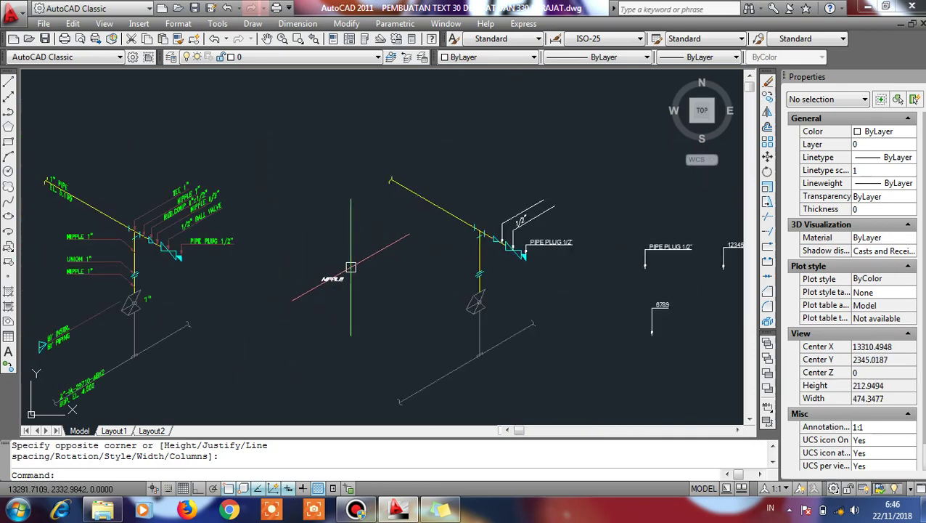
{"action": "left_click", "coordinate": [445, 511]}
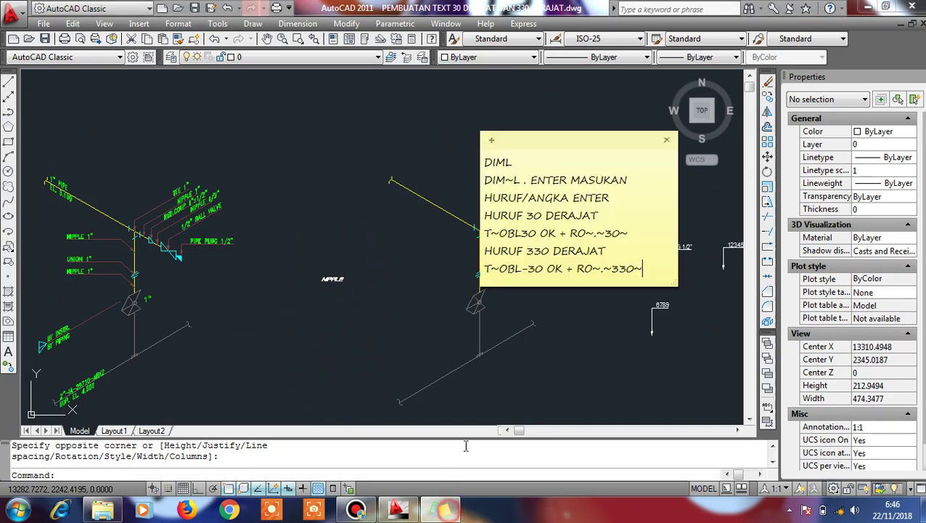
{"action": "left_click", "coordinate": [506, 300]}
{"action": "scroll", "coordinate": [331, 283], "scroll_direction": "up", "scroll_amount": 5}
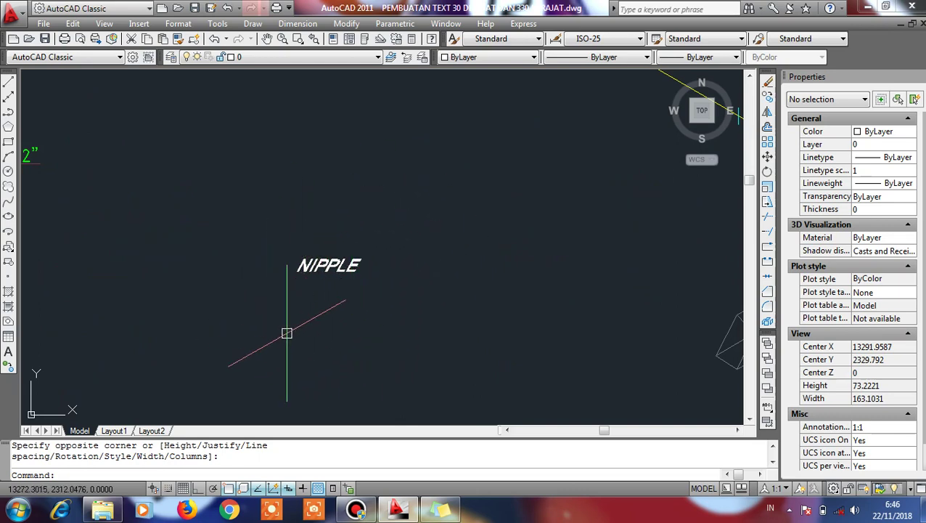
Rotate the NIPPLE text 30° about its start point, then window-select it
{"action": "type", "text": "RO"}
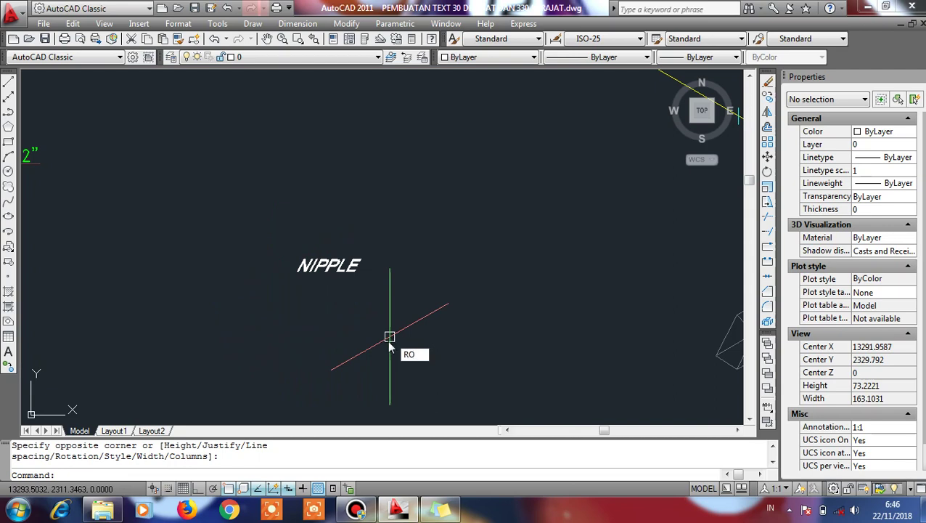
{"action": "key", "text": "Return"}
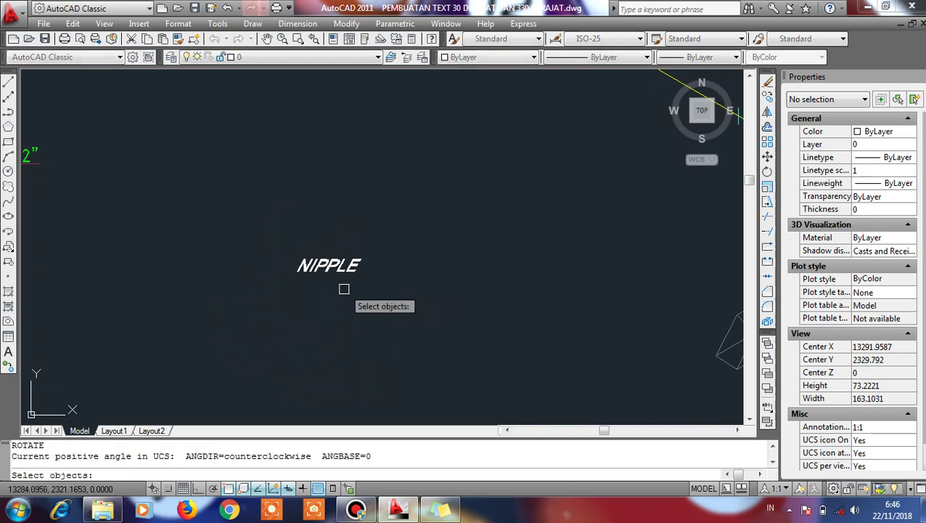
{"action": "left_click", "coordinate": [334, 263]}
{"action": "key", "text": "Return"}
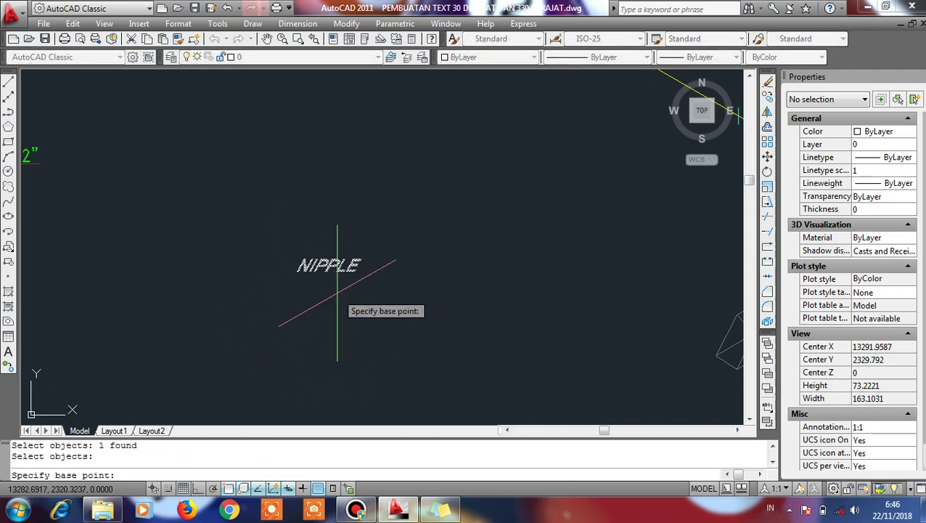
{"action": "left_click", "coordinate": [301, 267]}
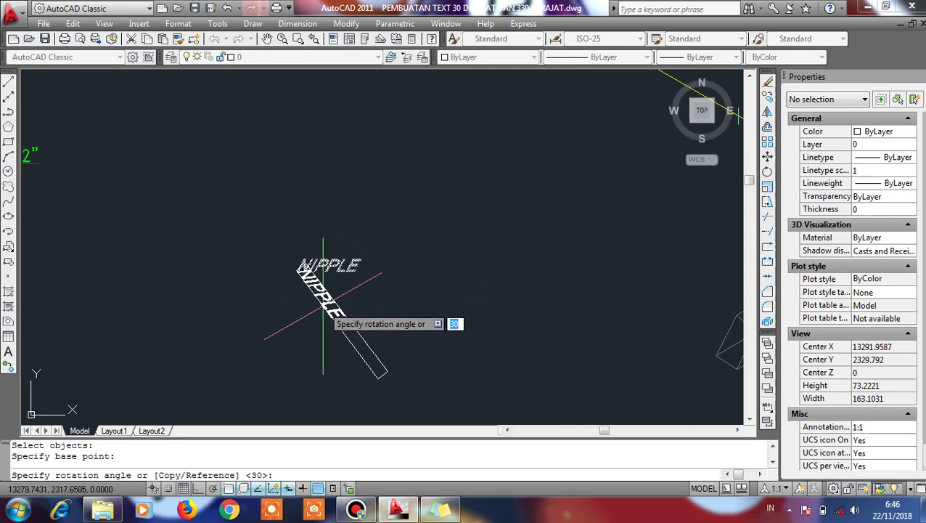
{"action": "key", "text": "Return"}
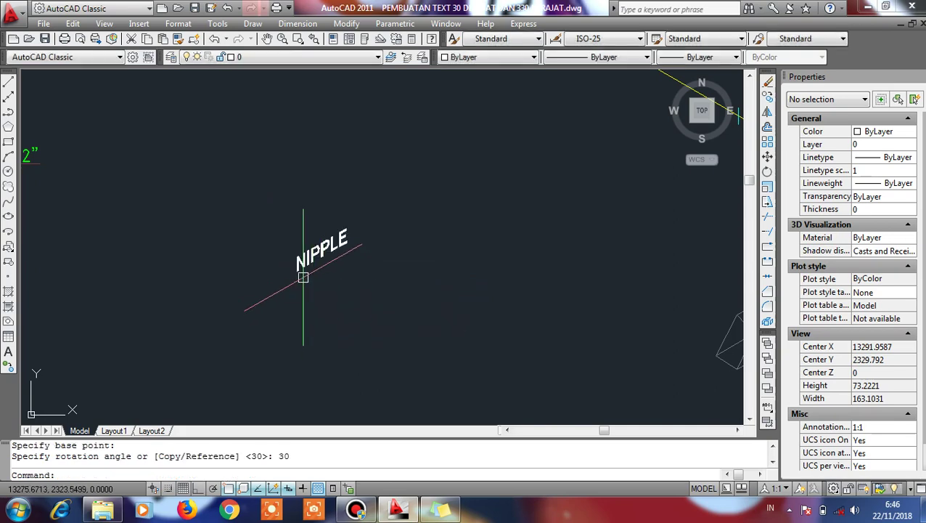
{"action": "scroll", "coordinate": [361, 217], "scroll_direction": "down", "scroll_amount": 3}
{"action": "left_click", "coordinate": [379, 210]}
{"action": "left_click", "coordinate": [308, 277]}
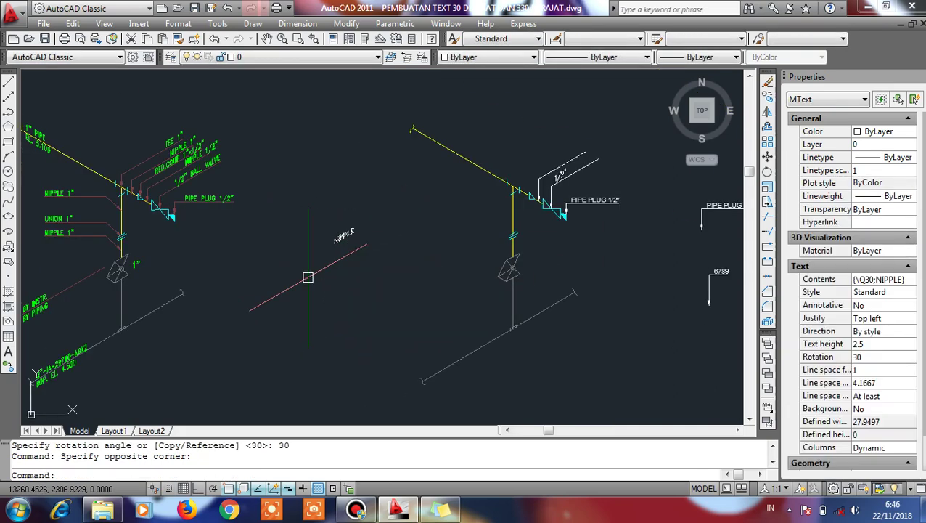
Move the NIPPLE label toward the right pipe's upper leader, above the 1/2" label
{"action": "type", "text": "c"}
{"action": "key", "text": "Return"}
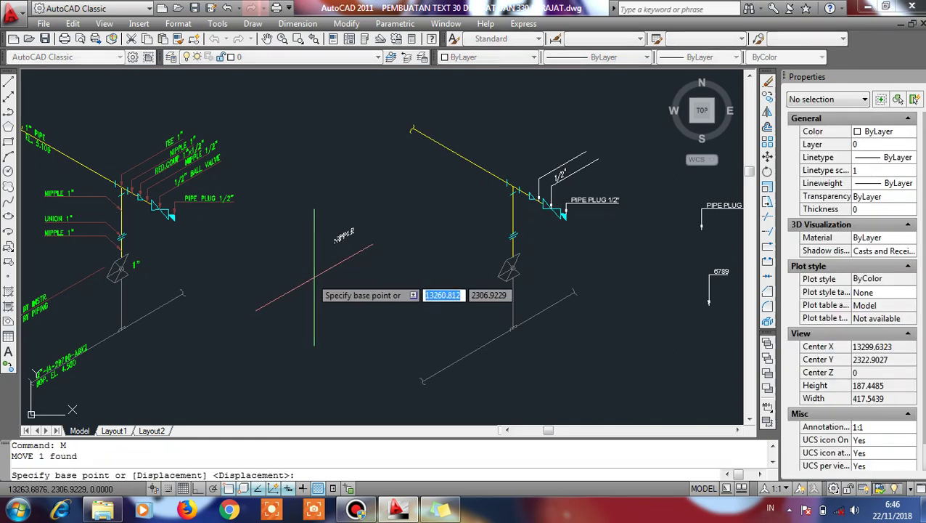
{"action": "scroll", "coordinate": [328, 244], "scroll_direction": "up", "scroll_amount": 2}
{"action": "left_click", "coordinate": [328, 244]}
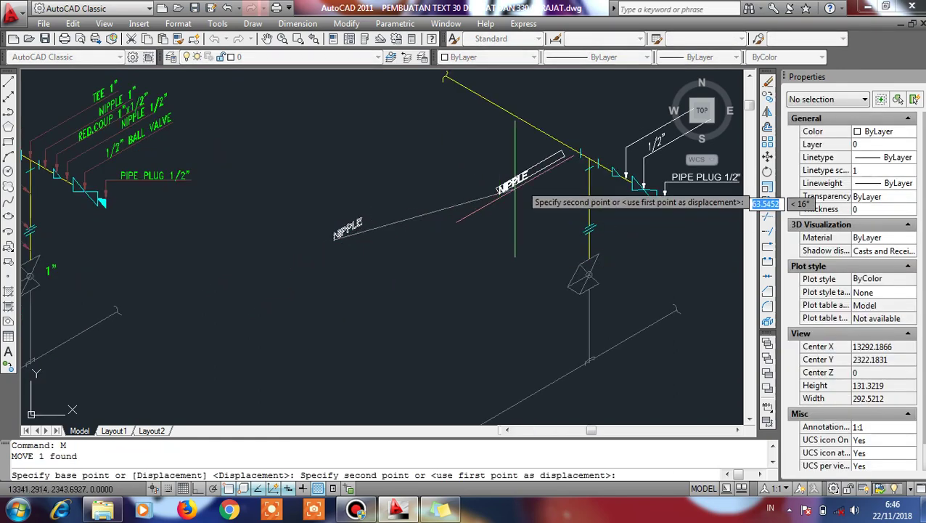
{"action": "middle_click_drag", "start_coordinate": [597, 168], "coordinate": [451, 263]}
{"action": "scroll", "coordinate": [448, 261], "scroll_direction": "up", "scroll_amount": 4}
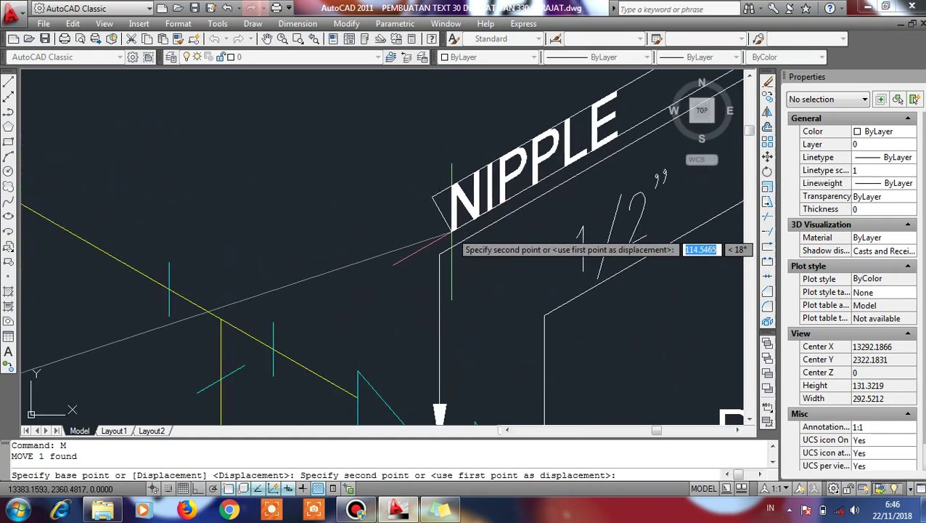
{"action": "scroll", "coordinate": [451, 237], "scroll_direction": "down", "scroll_amount": 2}
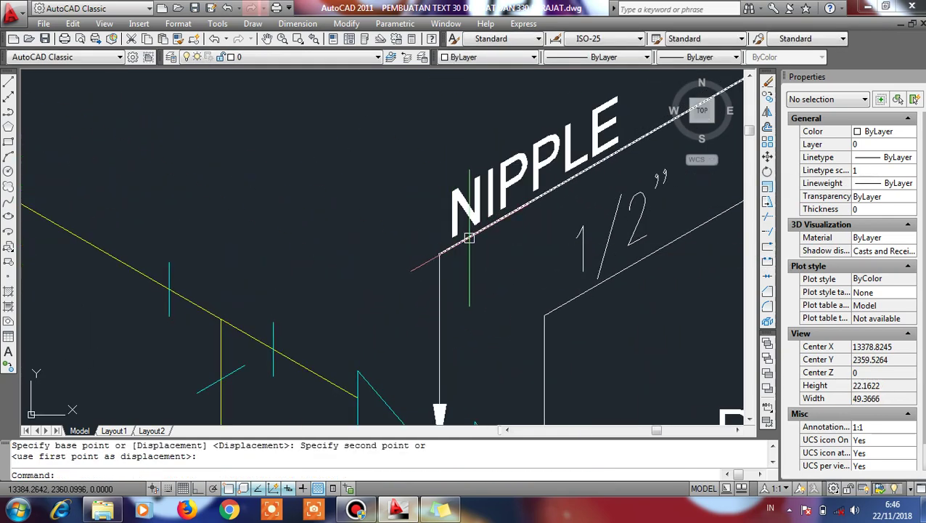
{"action": "key", "text": "Escape"}
{"action": "scroll", "coordinate": [500, 301], "scroll_direction": "down", "scroll_amount": 3}
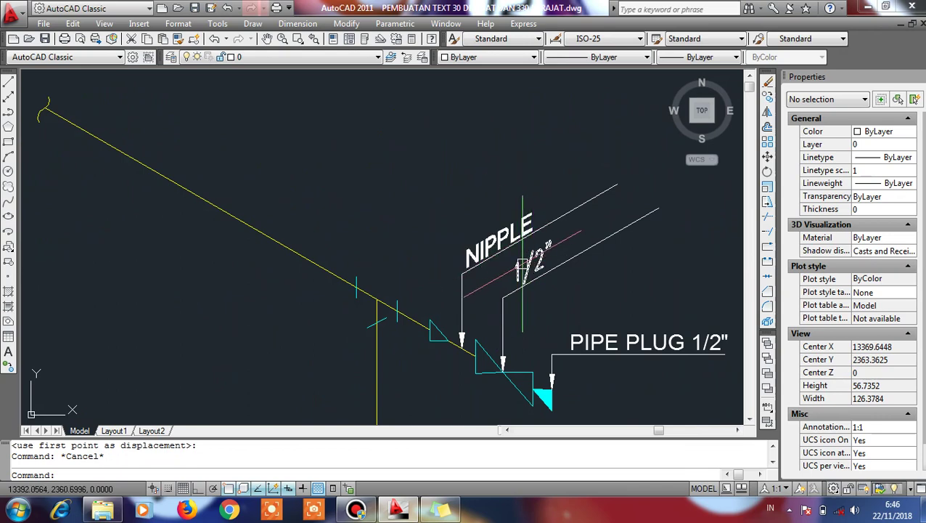
{"action": "type", "text": "T"}
{"action": "key", "text": "Return"}
Draw a text box on the right drawing, keeping the Standard text style
{"action": "left_click", "coordinate": [330, 167]}
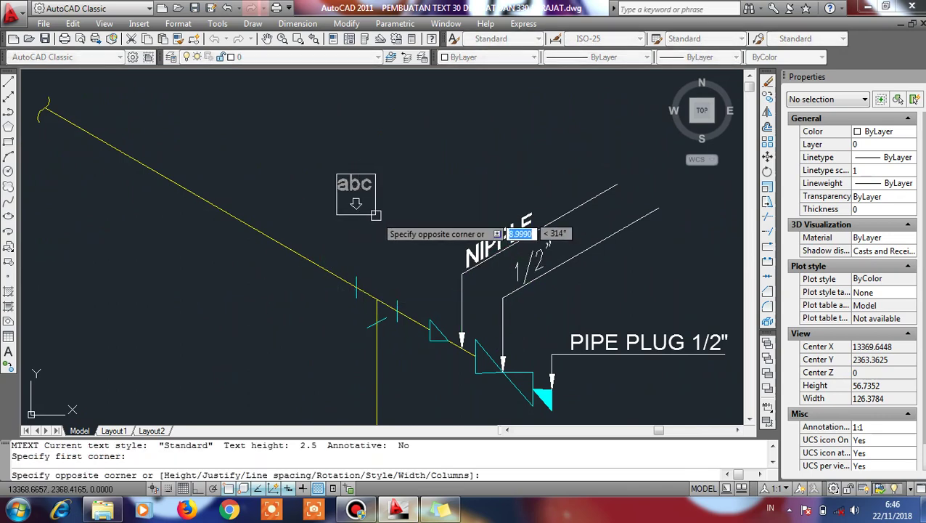
{"action": "left_click", "coordinate": [396, 205]}
{"action": "left_click", "coordinate": [149, 93]}
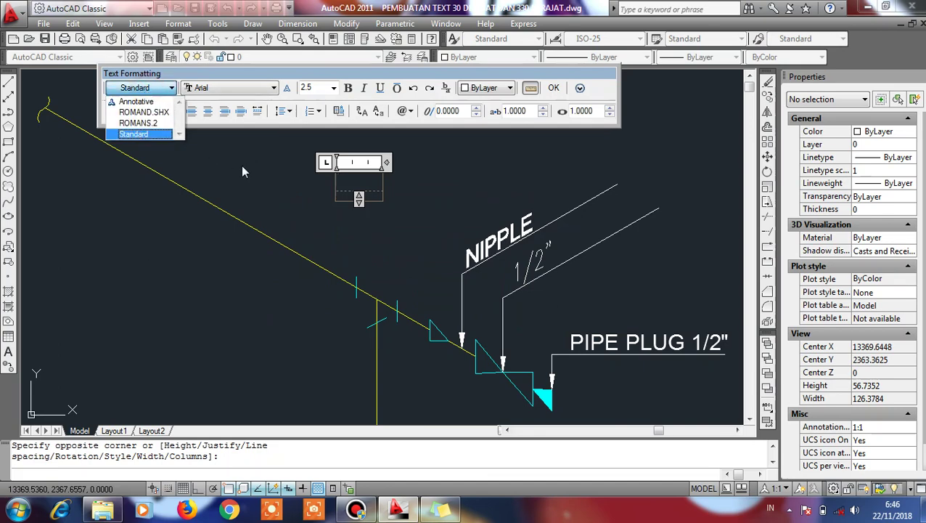
{"action": "left_click", "coordinate": [142, 133]}
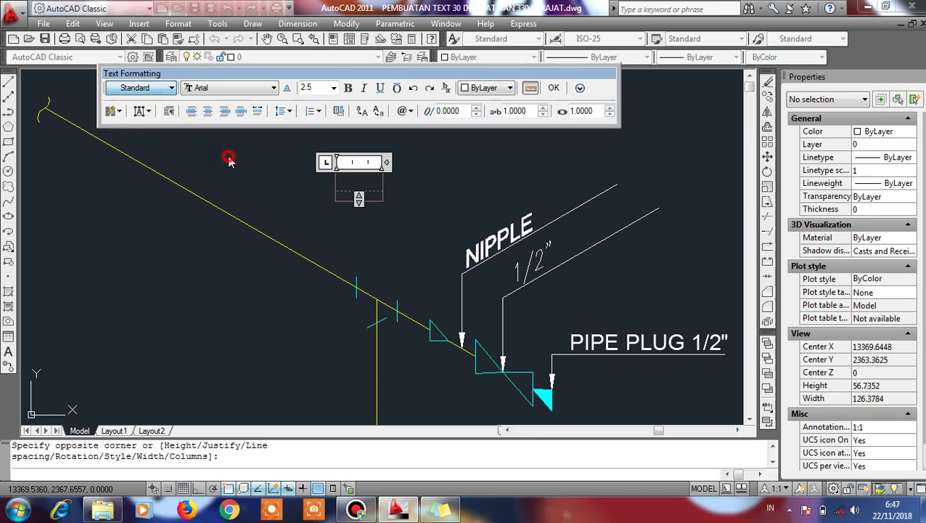
{"action": "left_click", "coordinate": [554, 88]}
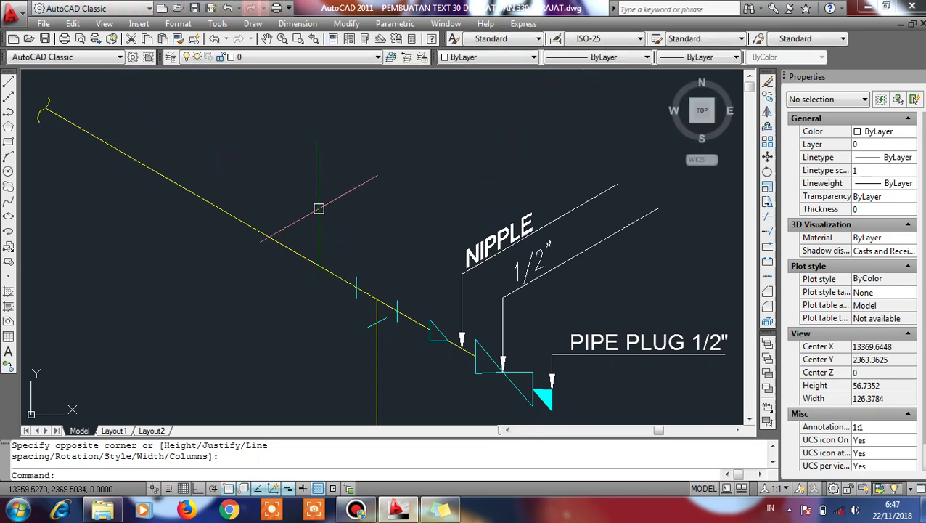
Pan and zoom until both pipe drawings are in view
{"action": "scroll", "coordinate": [315, 291], "scroll_direction": "down", "scroll_amount": 4}
{"action": "scroll", "coordinate": [315, 291], "scroll_direction": "down", "scroll_amount": 2}
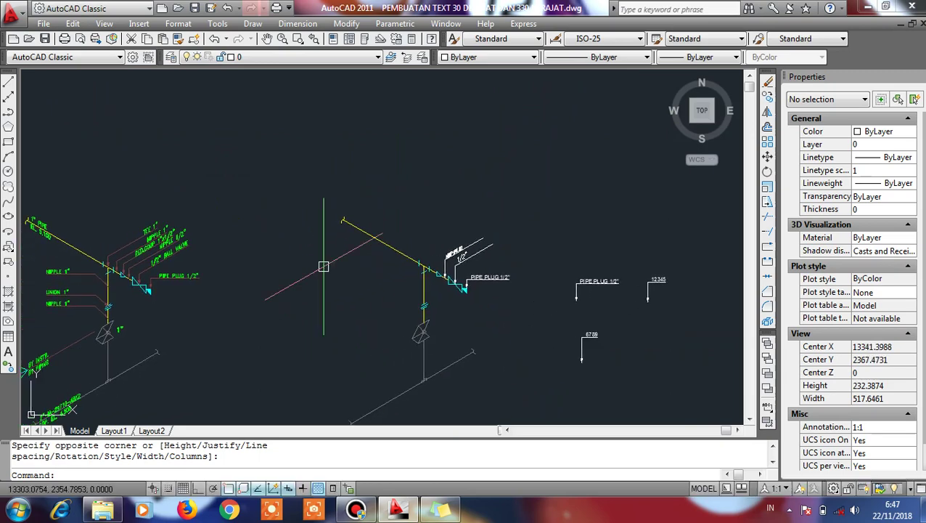
{"action": "scroll", "coordinate": [218, 290], "scroll_direction": "up", "scroll_amount": 3}
{"action": "scroll", "coordinate": [421, 285], "scroll_direction": "down", "scroll_amount": 4}
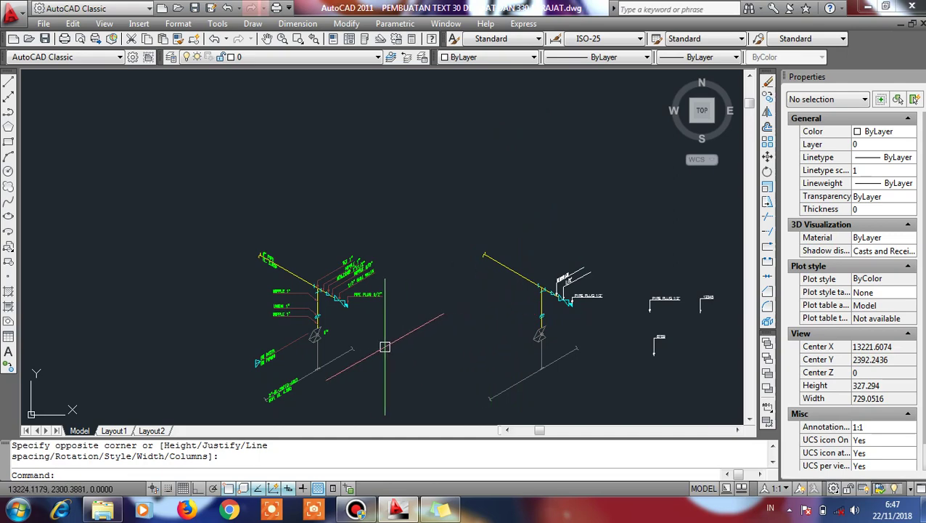
{"action": "middle_click_drag", "start_coordinate": [388, 345], "coordinate": [385, 305]}
{"action": "scroll", "coordinate": [551, 249], "scroll_direction": "up", "scroll_amount": 5}
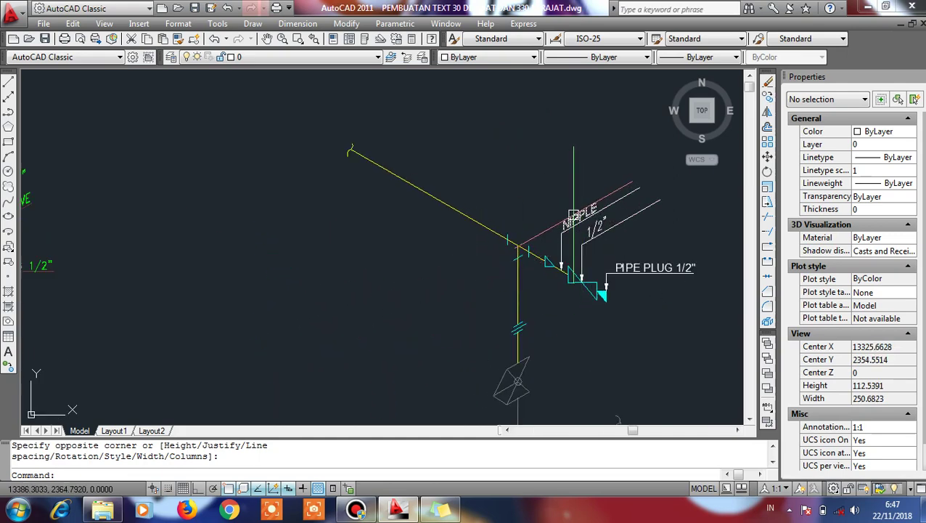
{"action": "scroll", "coordinate": [573, 217], "scroll_direction": "down", "scroll_amount": 5}
{"action": "scroll", "coordinate": [256, 220], "scroll_direction": "up", "scroll_amount": 5}
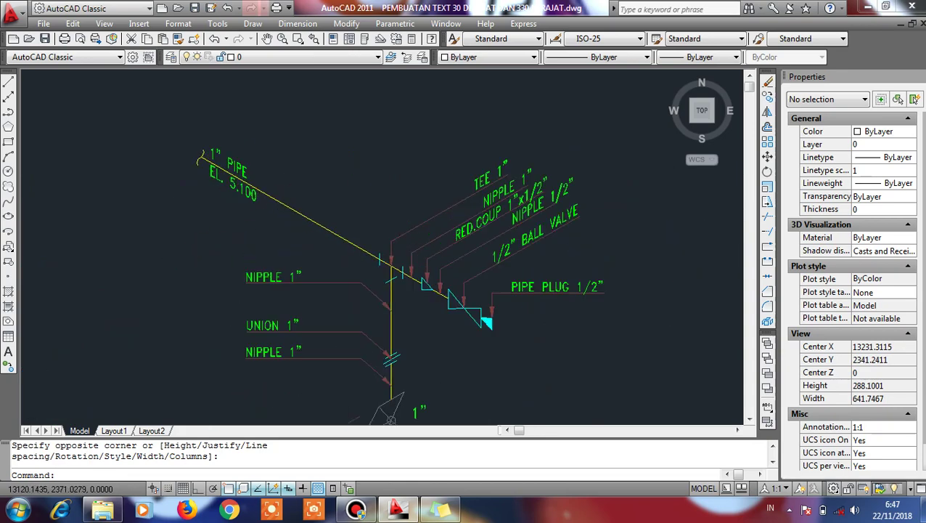
{"action": "scroll", "coordinate": [341, 317], "scroll_direction": "down", "scroll_amount": 3}
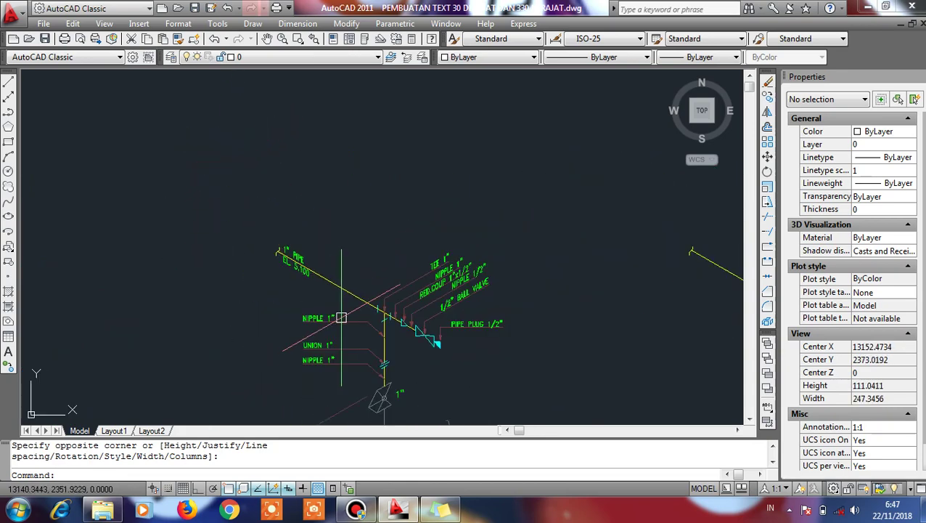
{"action": "scroll", "coordinate": [341, 317], "scroll_direction": "down", "scroll_amount": 2}
{"action": "middle_click_drag", "start_coordinate": [341, 317], "coordinate": [178, 272]}
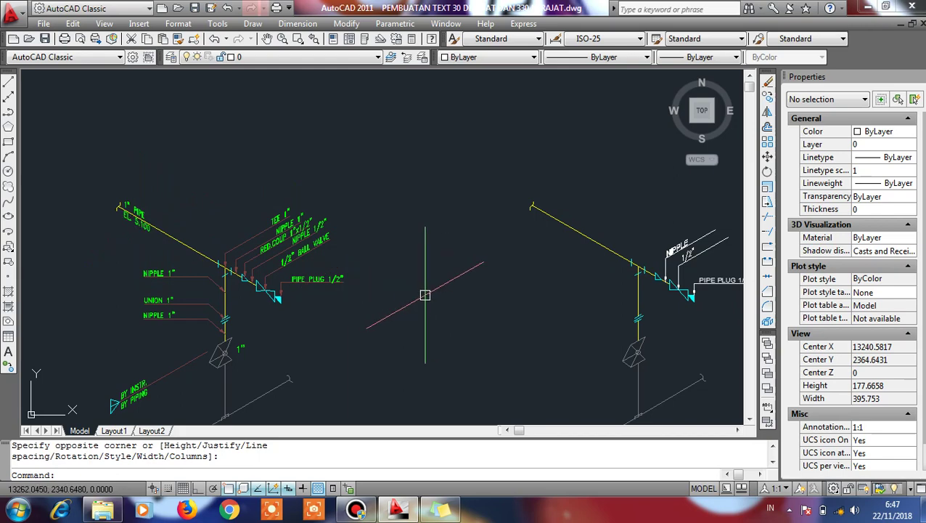
{"action": "type", "text": "T"}
Create a 1" PIPE text with a -30° oblique angle after 330 is rejected
{"action": "key", "text": "Return"}
{"action": "left_click", "coordinate": [403, 291]}
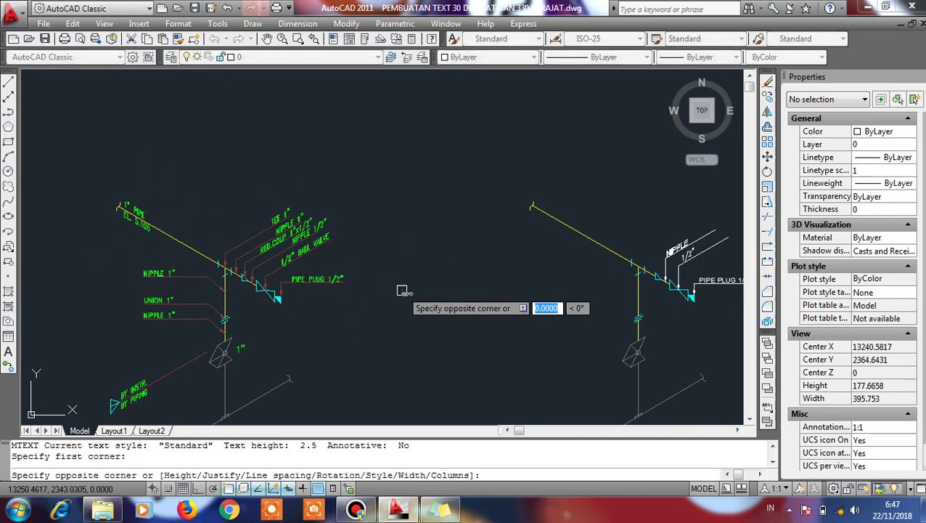
{"action": "left_click", "coordinate": [485, 323]}
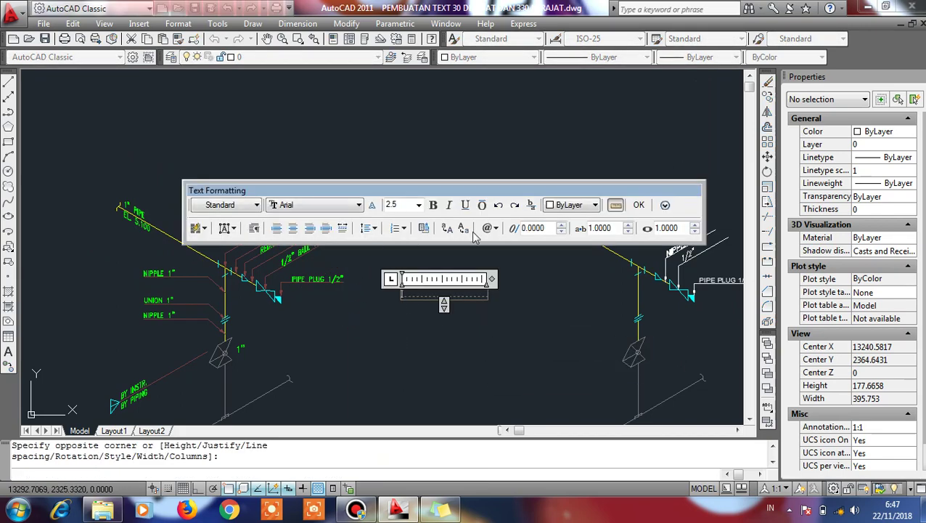
{"action": "left_click", "coordinate": [549, 228]}
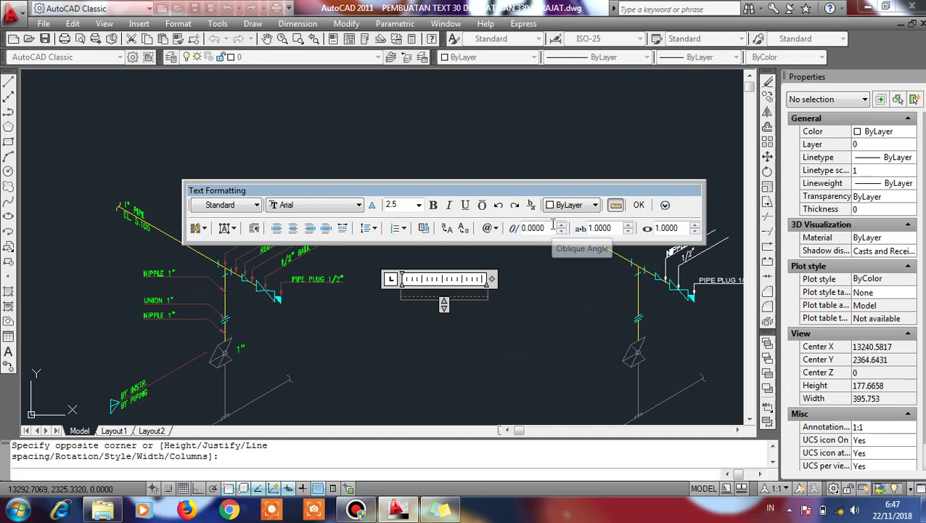
{"action": "key", "text": "BackSpace"}
{"action": "type", "text": "330"}
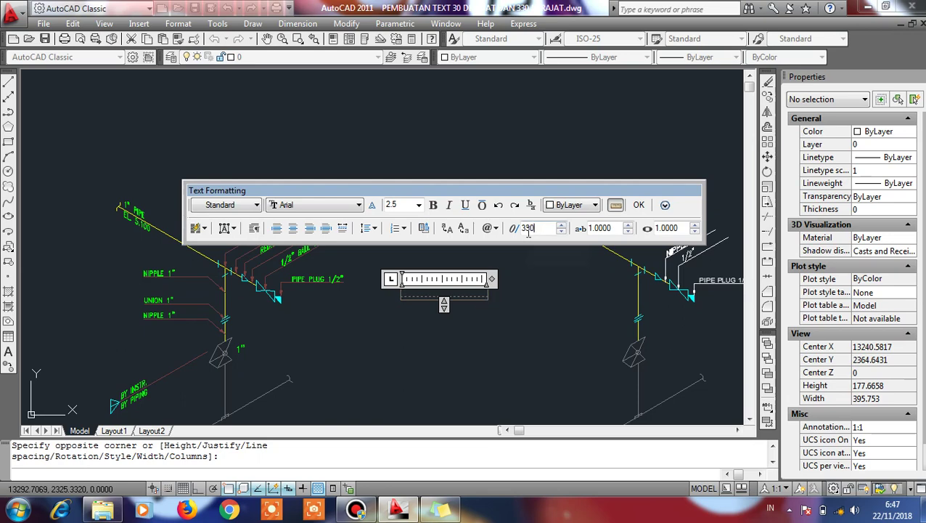
{"action": "left_click", "coordinate": [426, 290]}
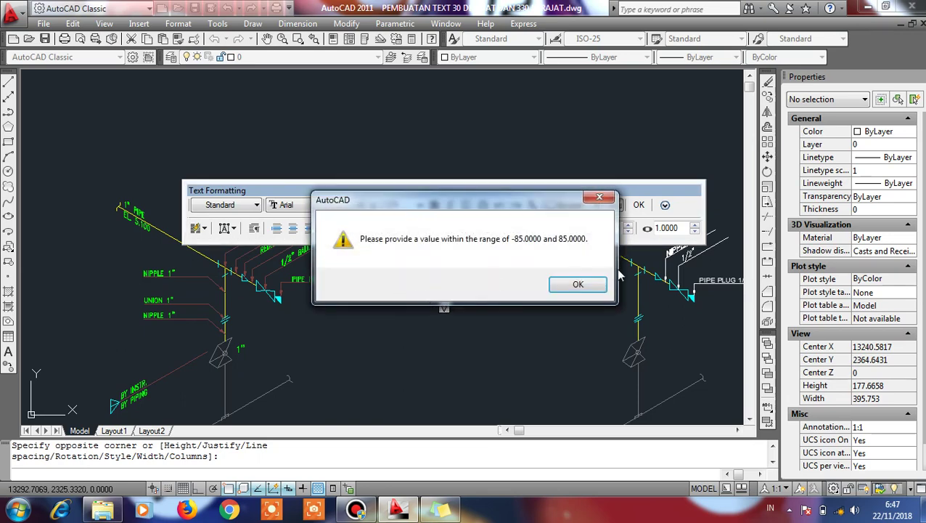
{"action": "left_click", "coordinate": [600, 198]}
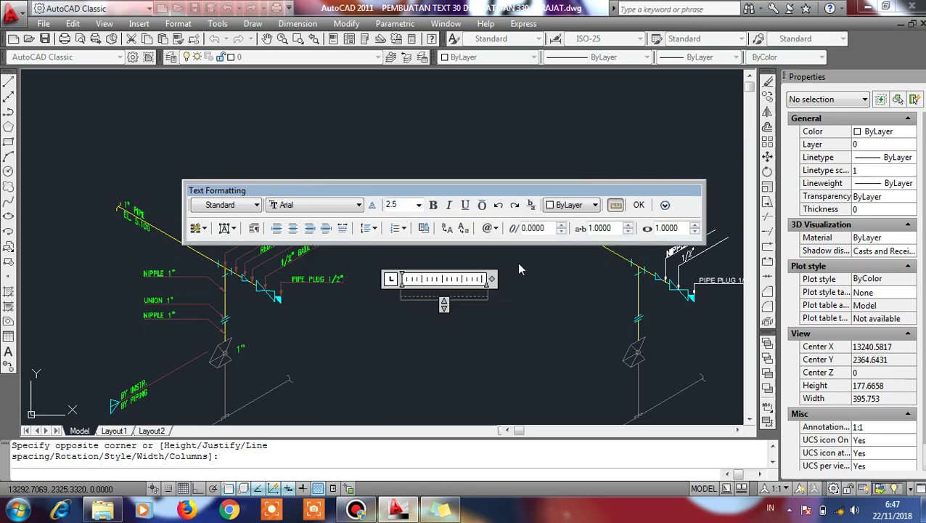
{"action": "left_click", "coordinate": [549, 227]}
{"action": "key", "text": "BackSpace"}
{"action": "left_click", "coordinate": [423, 294]}
{"action": "left_click", "coordinate": [637, 205]}
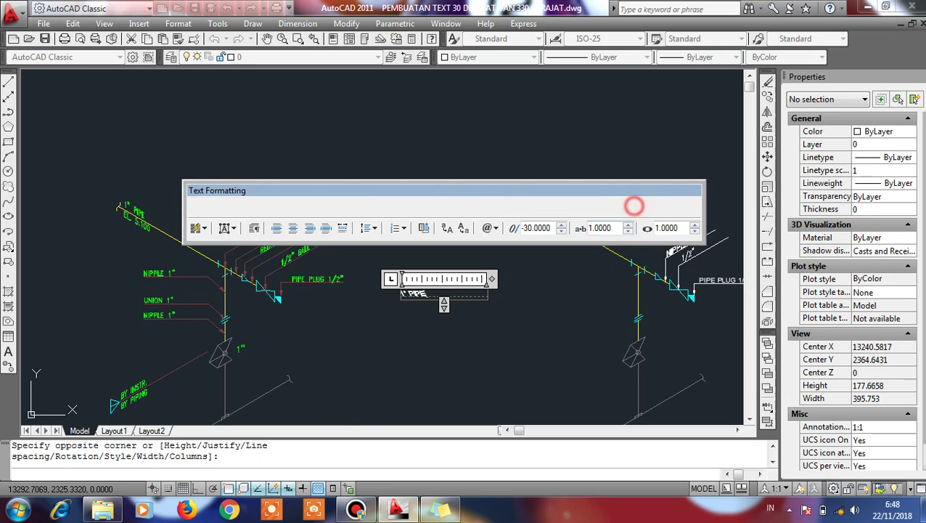
Check the command-reminder notes, then return to the drawing
{"action": "scroll", "coordinate": [475, 265], "scroll_direction": "up", "scroll_amount": 4}
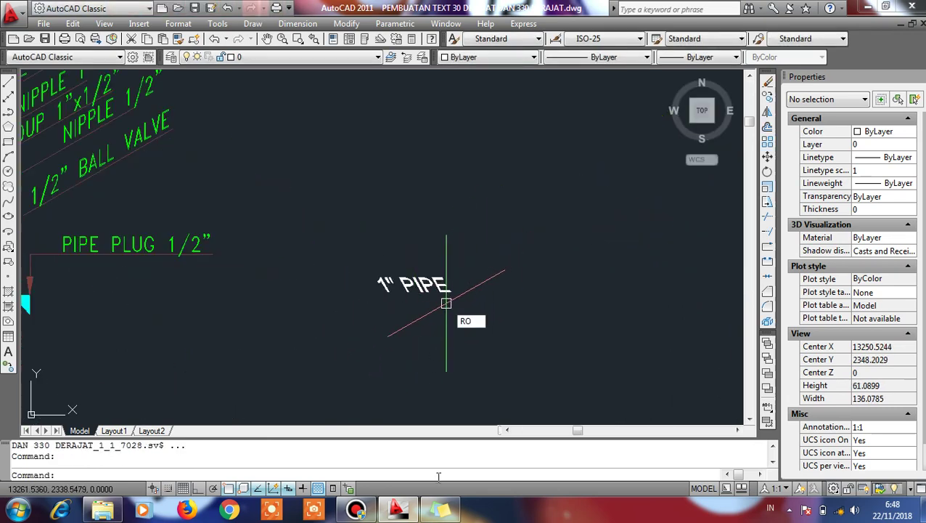
{"action": "left_click", "coordinate": [440, 510]}
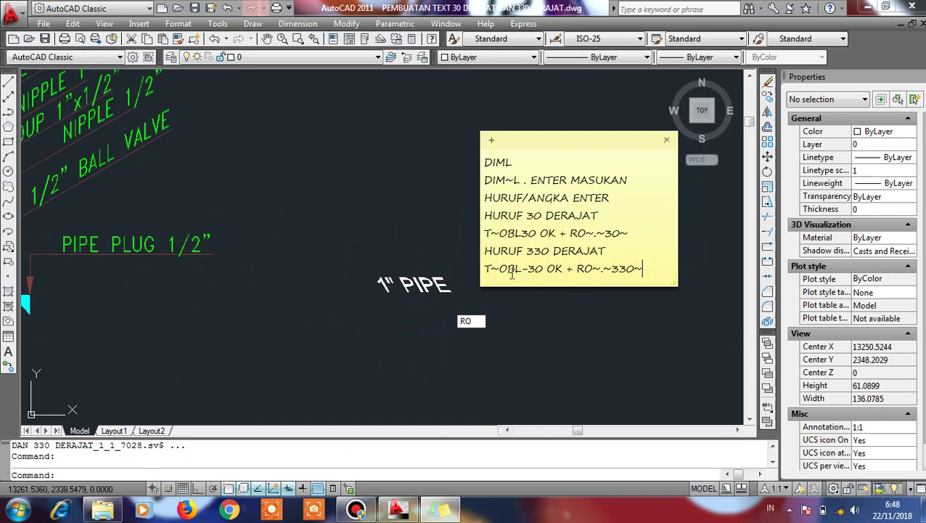
{"action": "left_click", "coordinate": [617, 310]}
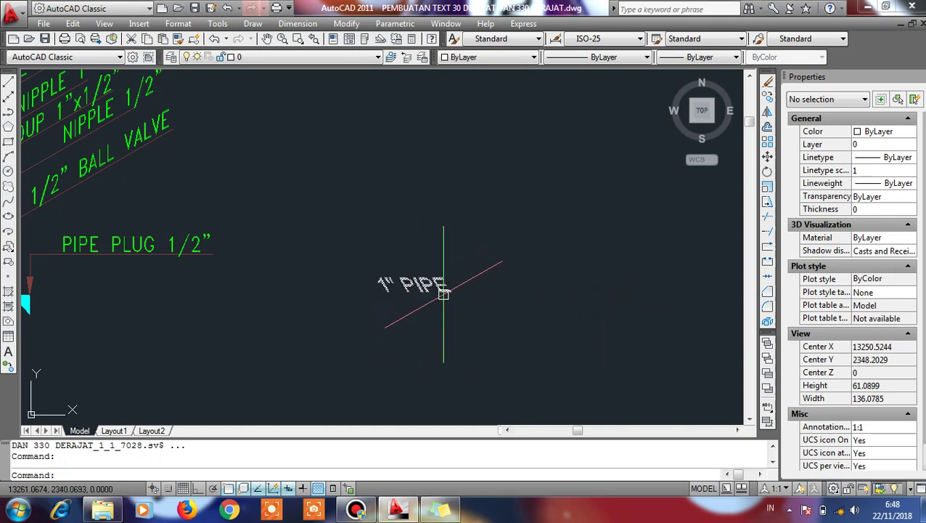
Rotate the 1" PIPE label 330° about a base point on the label
{"action": "type", "text": "r"}
{"action": "key", "text": "Return"}
{"action": "left_click", "coordinate": [428, 287]}
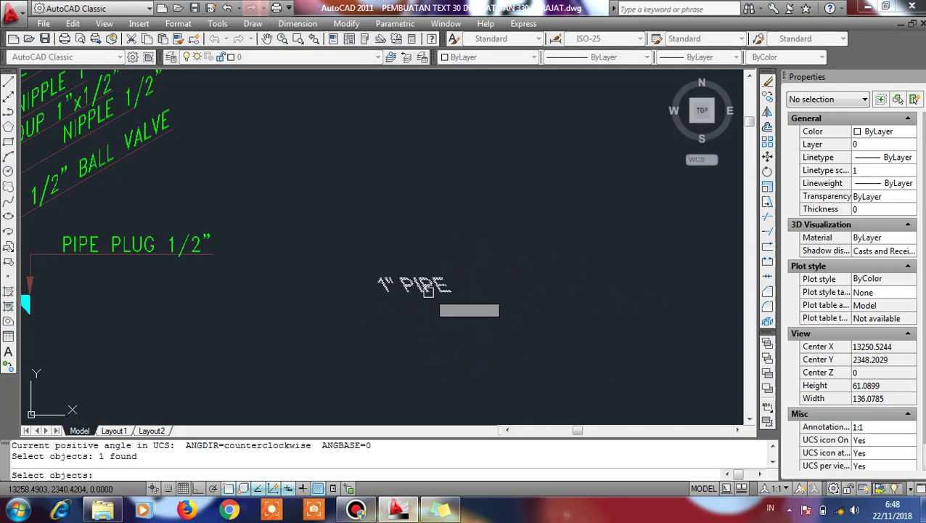
{"action": "key", "text": "Return"}
{"action": "left_click", "coordinate": [381, 289]}
{"action": "type", "text": "330"}
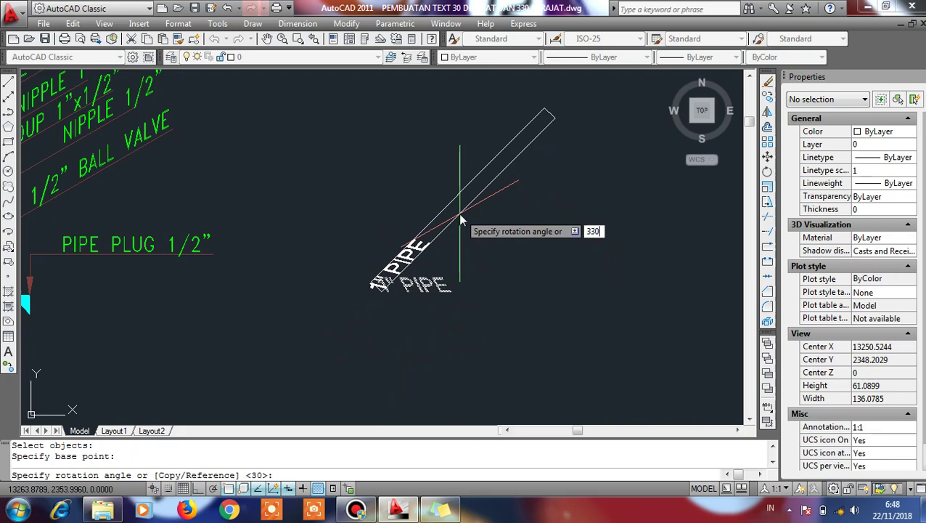
{"action": "key", "text": "Return"}
{"action": "scroll", "coordinate": [364, 247], "scroll_direction": "down", "scroll_amount": 5}
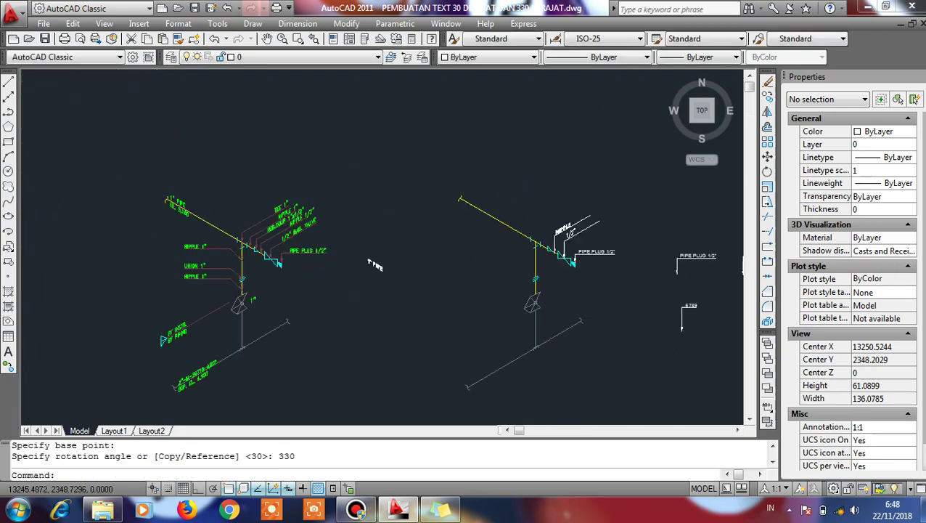
{"action": "scroll", "coordinate": [182, 206], "scroll_direction": "up", "scroll_amount": 5}
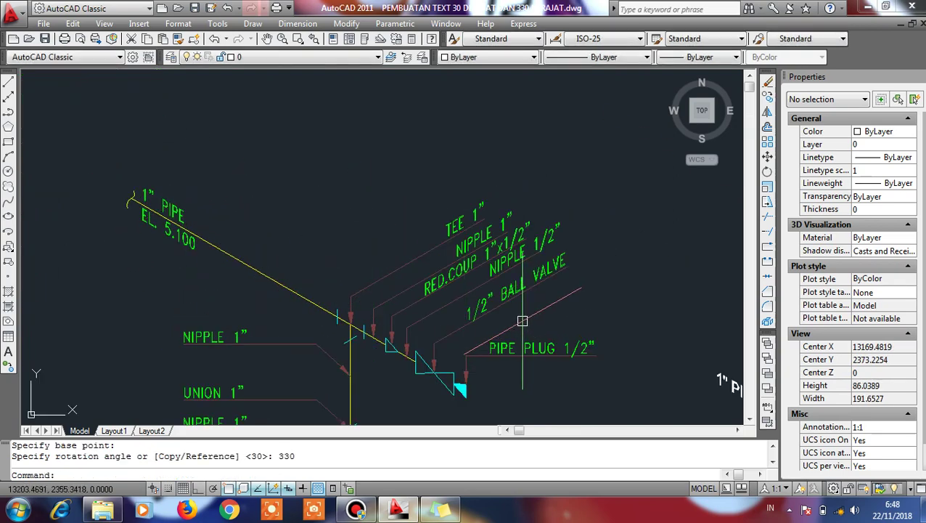
Move the 1" PIPE label alongside the left drawing's top pipe
{"action": "middle_click_drag", "start_coordinate": [521, 320], "coordinate": [449, 182]}
{"action": "left_click", "coordinate": [602, 304]}
{"action": "type", "text": "c"}
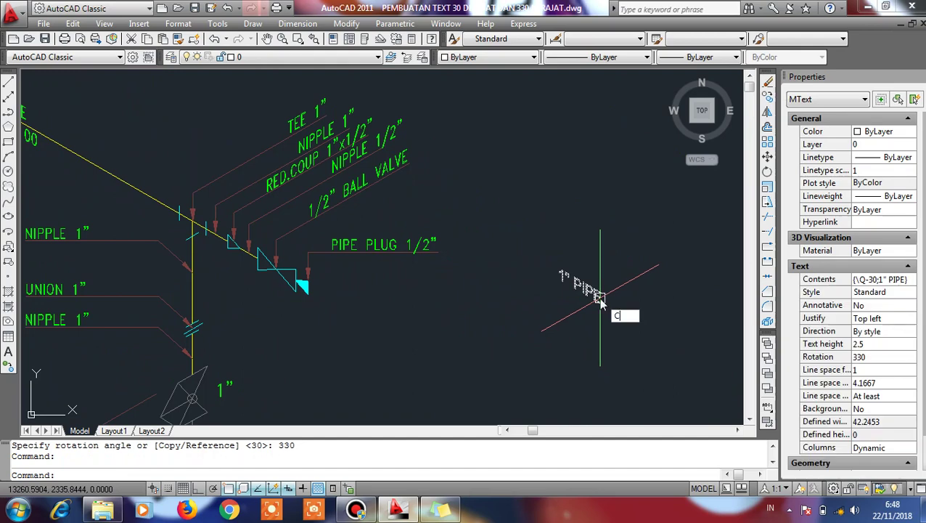
{"action": "key", "text": "Return"}
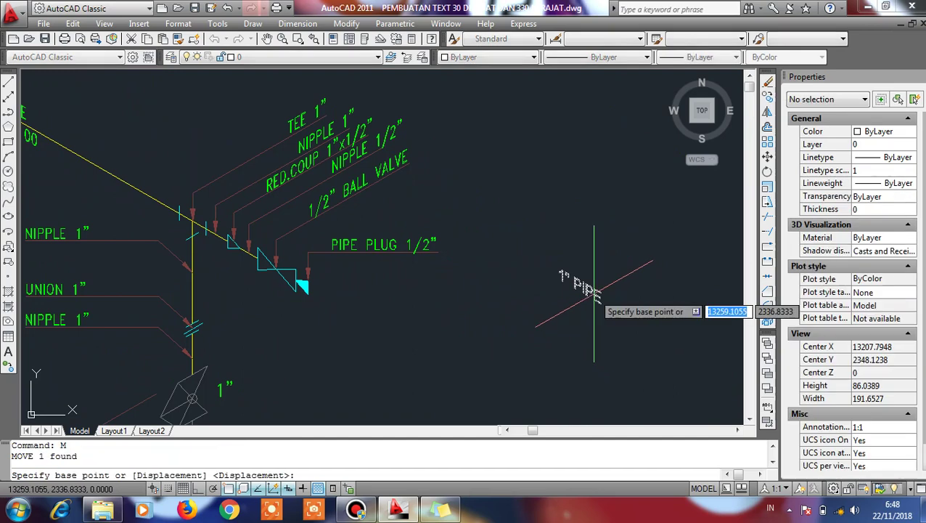
{"action": "left_click", "coordinate": [585, 302]}
{"action": "middle_click_drag", "start_coordinate": [93, 165], "coordinate": [426, 287]}
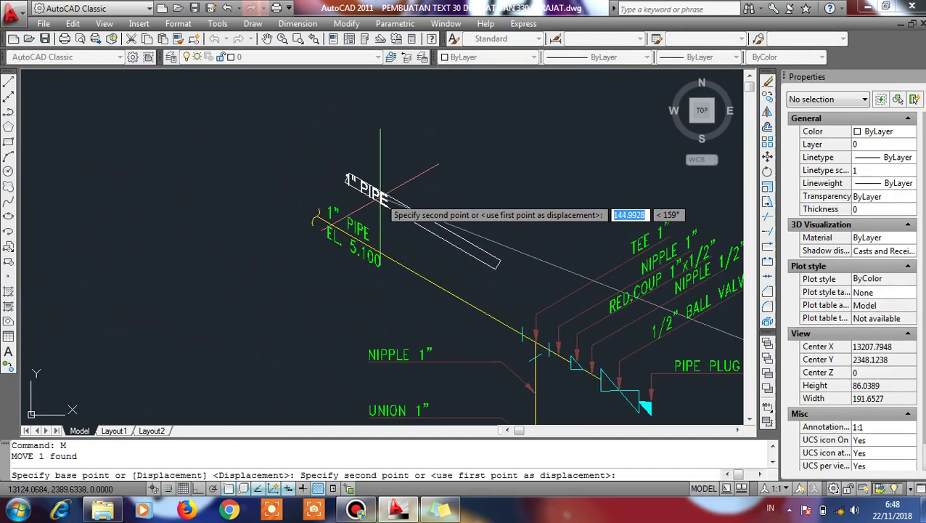
{"action": "left_click", "coordinate": [418, 279]}
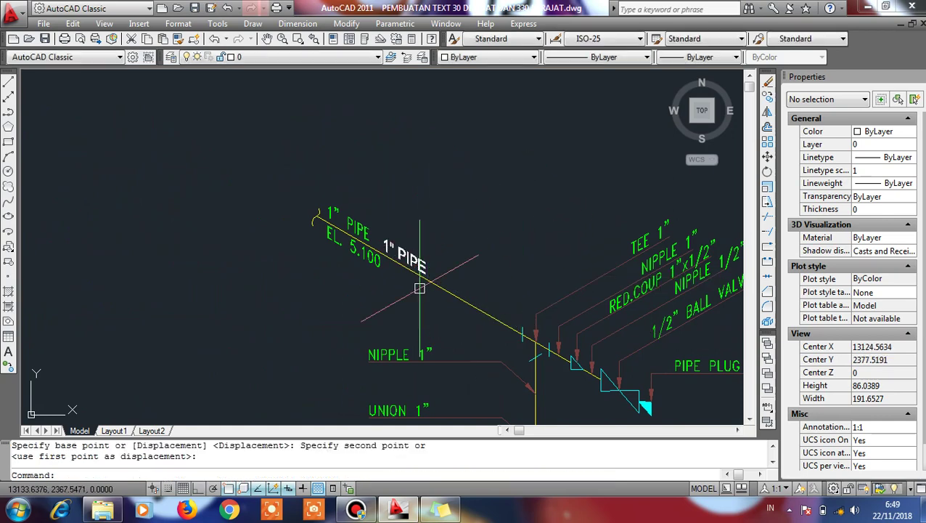
Move the 1" PIPE label to the upper end of the right drawing's sloping pipe
{"action": "left_click", "coordinate": [426, 259]}
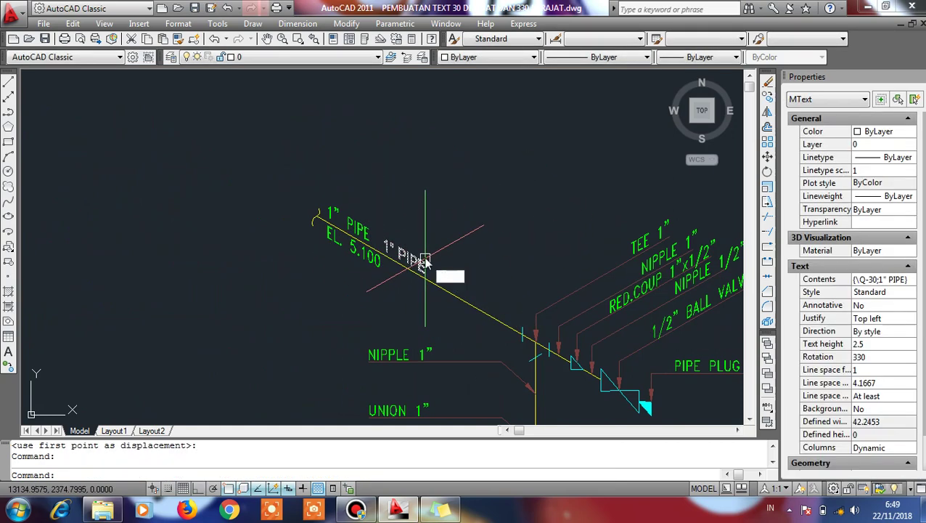
{"action": "type", "text": "M"}
{"action": "key", "text": "Return"}
{"action": "left_click", "coordinate": [421, 313]}
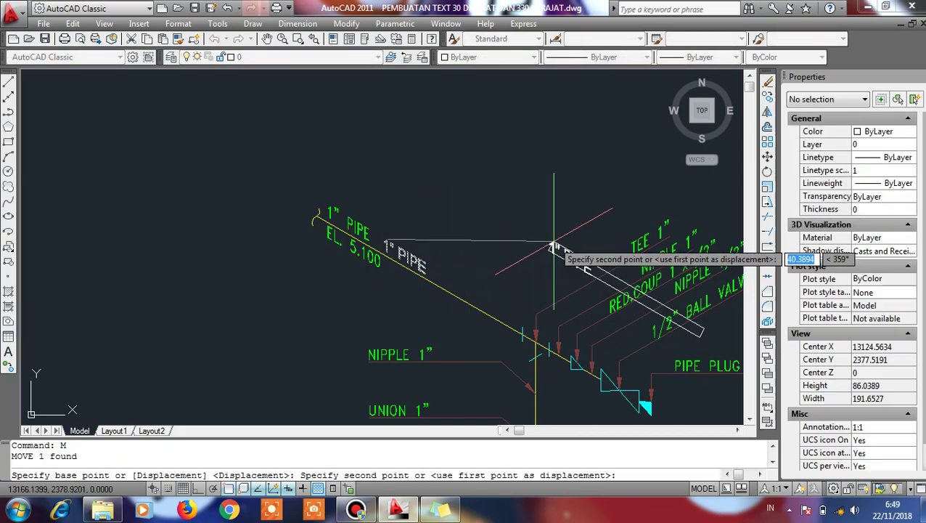
{"action": "middle_click_drag", "start_coordinate": [620, 259], "coordinate": [310, 189]}
{"action": "scroll", "coordinate": [305, 196], "scroll_direction": "down", "scroll_amount": 4}
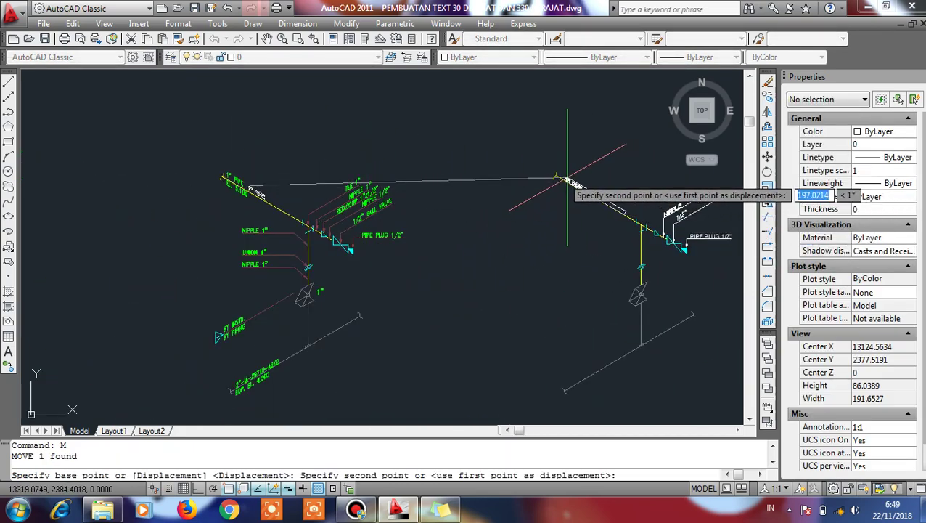
{"action": "scroll", "coordinate": [559, 178], "scroll_direction": "up", "scroll_amount": 3}
{"action": "scroll", "coordinate": [559, 178], "scroll_direction": "up", "scroll_amount": 3}
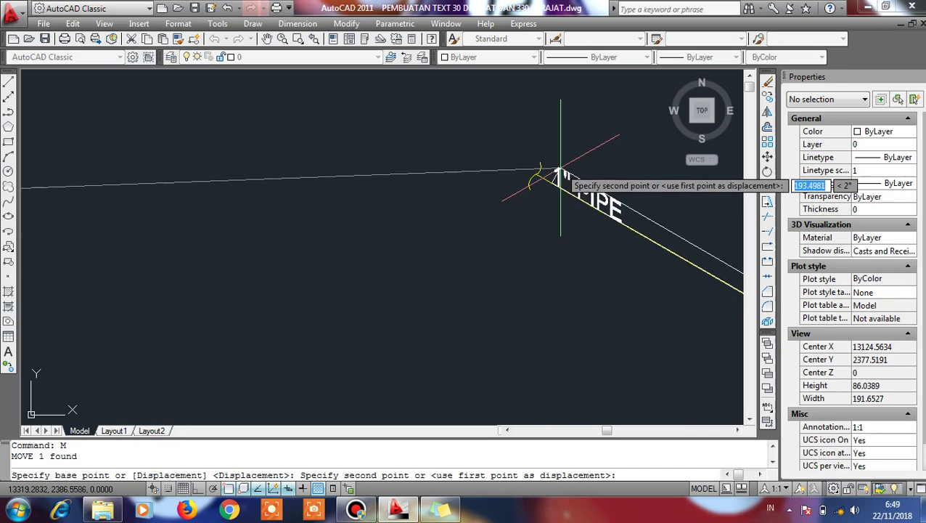
{"action": "key", "text": "Escape"}
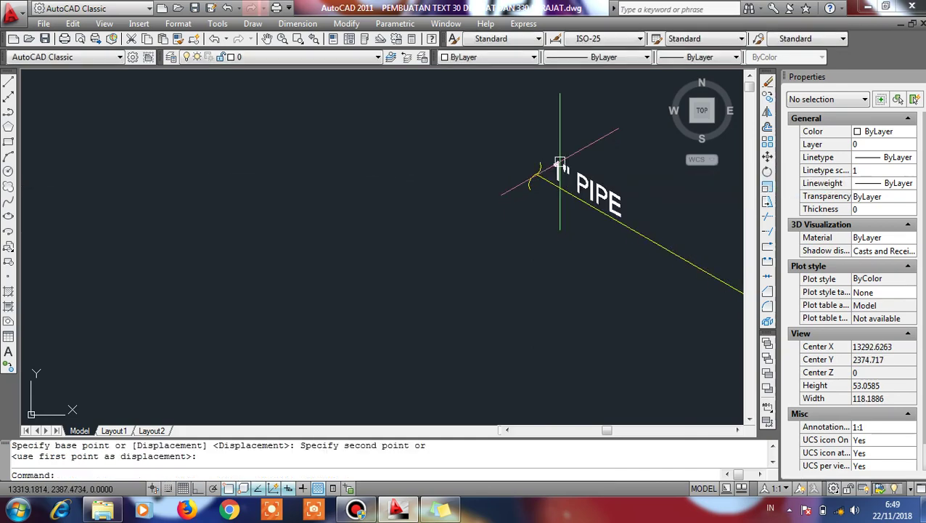
{"action": "scroll", "coordinate": [501, 258], "scroll_direction": "down", "scroll_amount": 4}
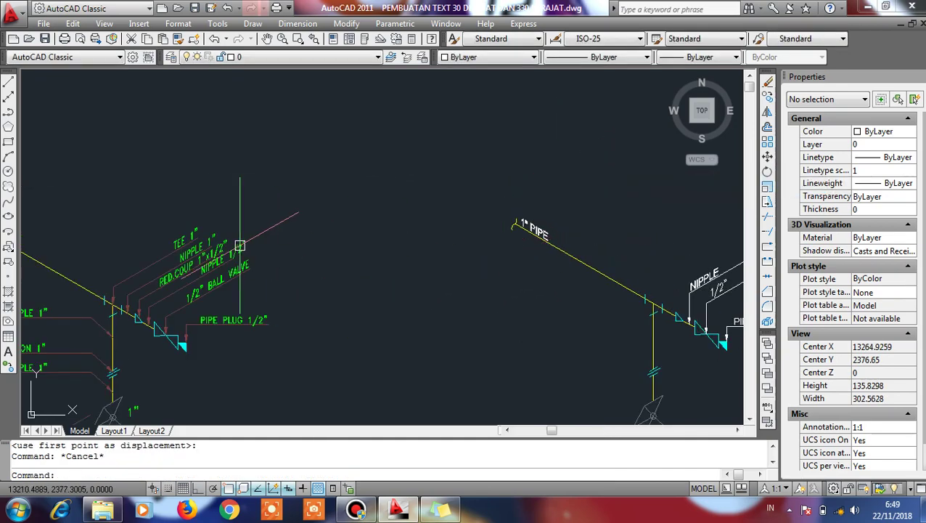
{"action": "scroll", "coordinate": [385, 262], "scroll_direction": "down", "scroll_amount": 4}
{"action": "middle_click_drag", "start_coordinate": [385, 265], "coordinate": [382, 248]}
{"action": "scroll", "coordinate": [407, 261], "scroll_direction": "up", "scroll_amount": 3}
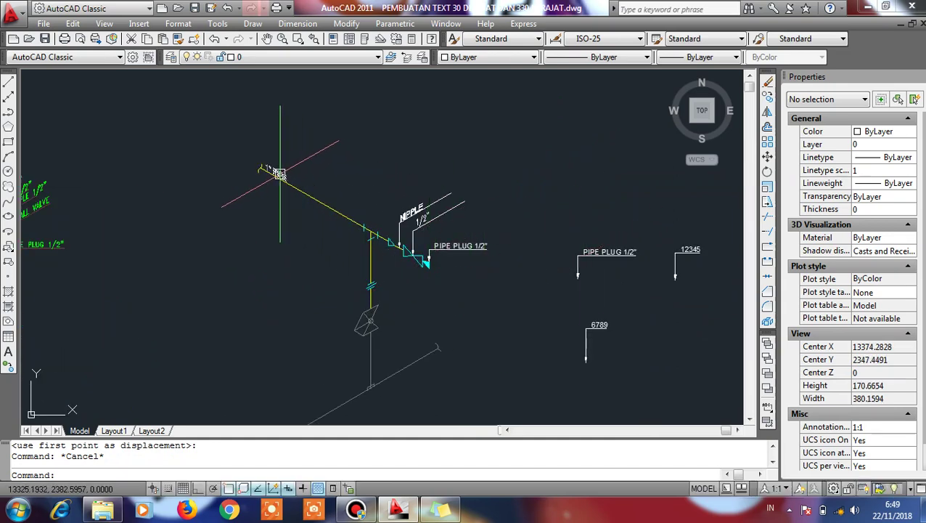
{"action": "scroll", "coordinate": [279, 172], "scroll_direction": "up", "scroll_amount": 3}
{"action": "scroll", "coordinate": [354, 191], "scroll_direction": "down", "scroll_amount": 6}
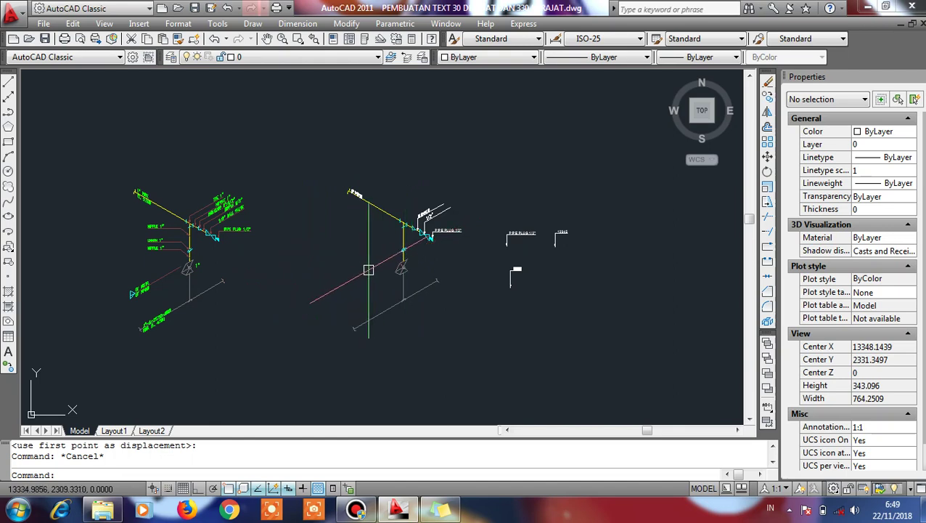
{"action": "scroll", "coordinate": [372, 268], "scroll_direction": "down", "scroll_amount": 2}
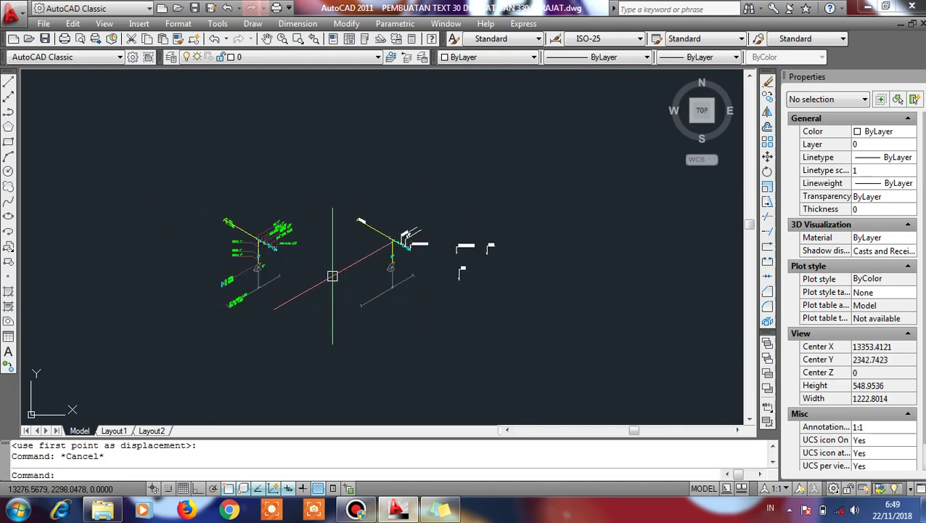
{"action": "scroll", "coordinate": [392, 263], "scroll_direction": "up", "scroll_amount": 5}
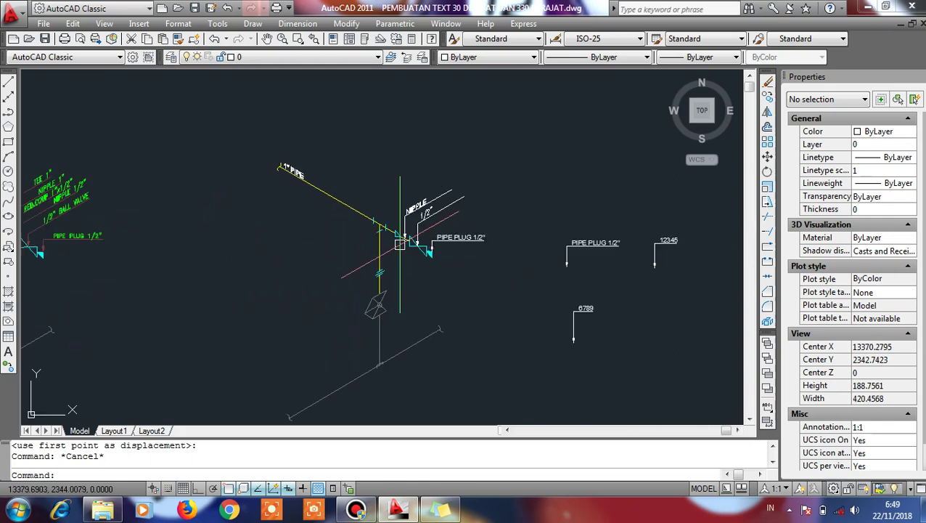
{"action": "scroll", "coordinate": [402, 241], "scroll_direction": "down", "scroll_amount": 4}
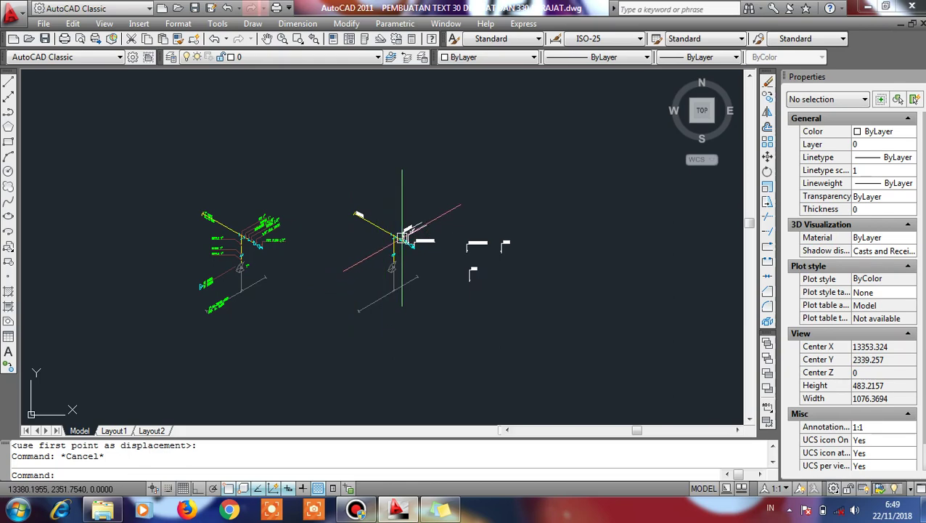
{"action": "scroll", "coordinate": [402, 238], "scroll_direction": "up", "scroll_amount": 5}
{"action": "scroll", "coordinate": [402, 237], "scroll_direction": "down", "scroll_amount": 4}
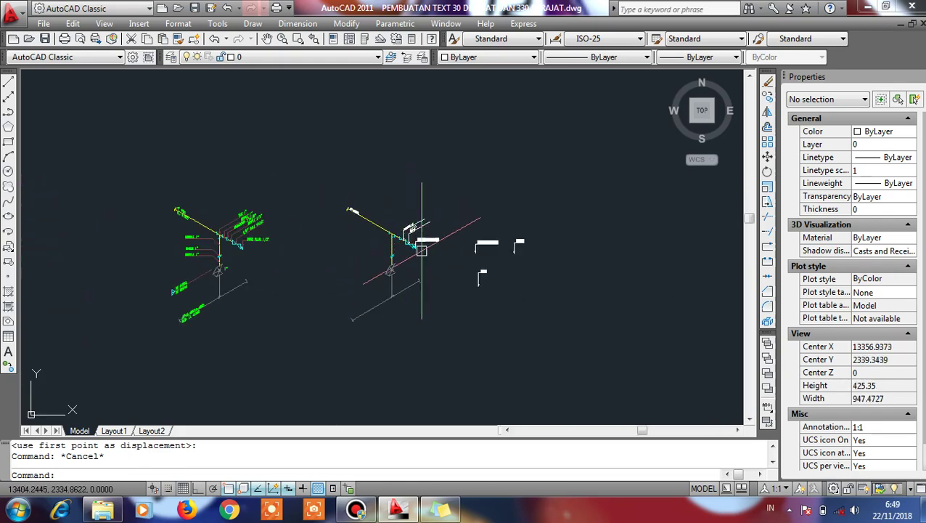